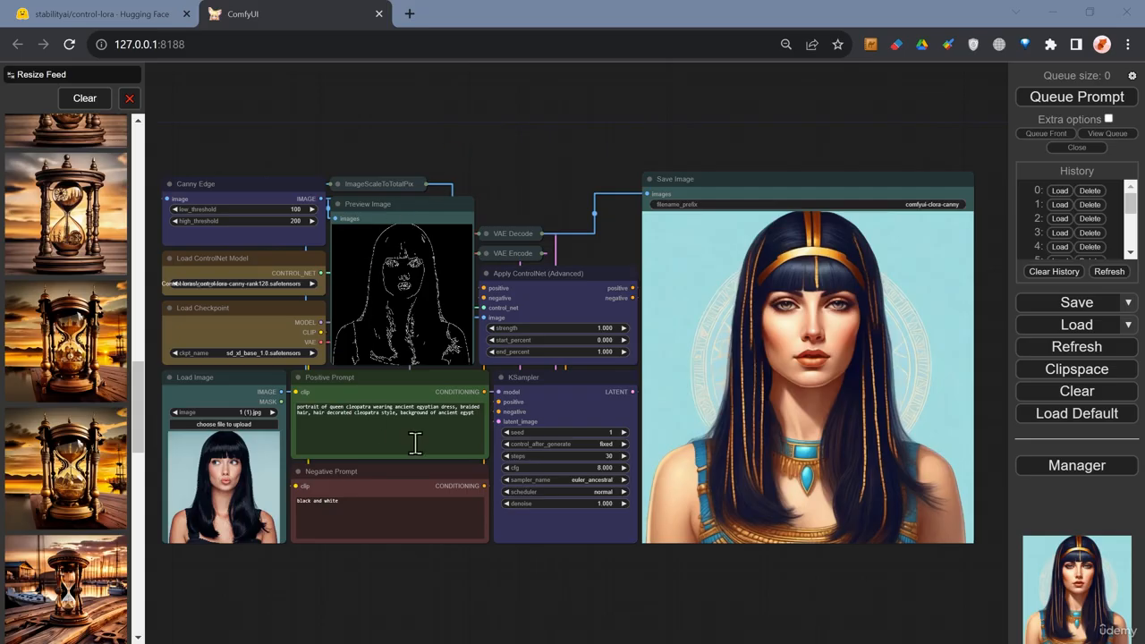
# Examine the ControlNet workflow nodes, from the input photo and its edge preview to the generated image.
pyautogui.click(421, 413)
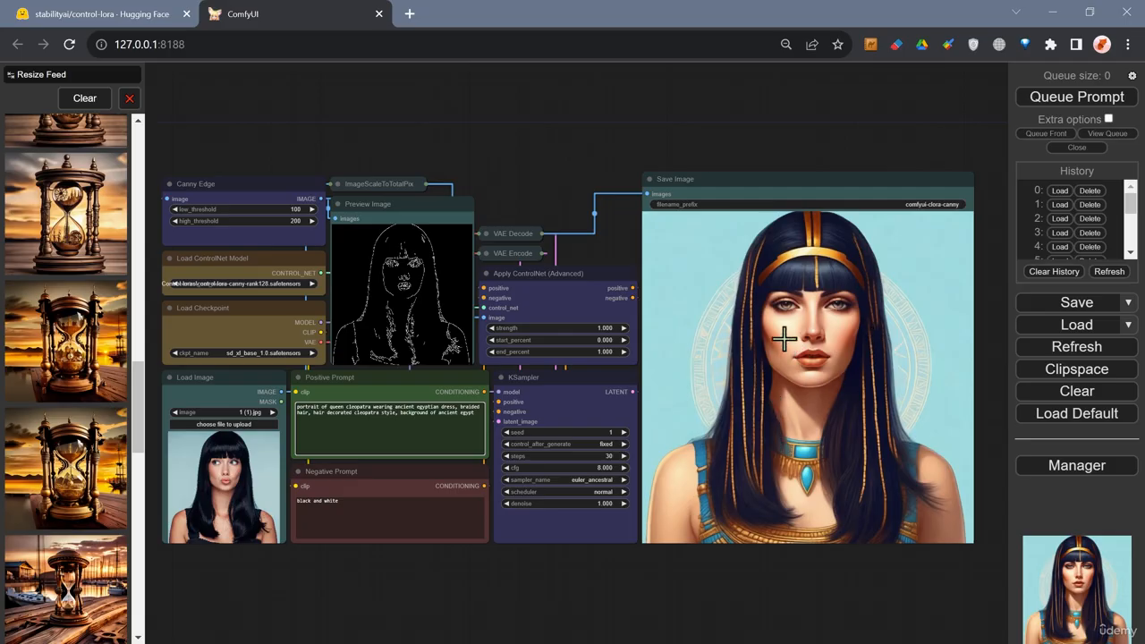
pyautogui.click(257, 477)
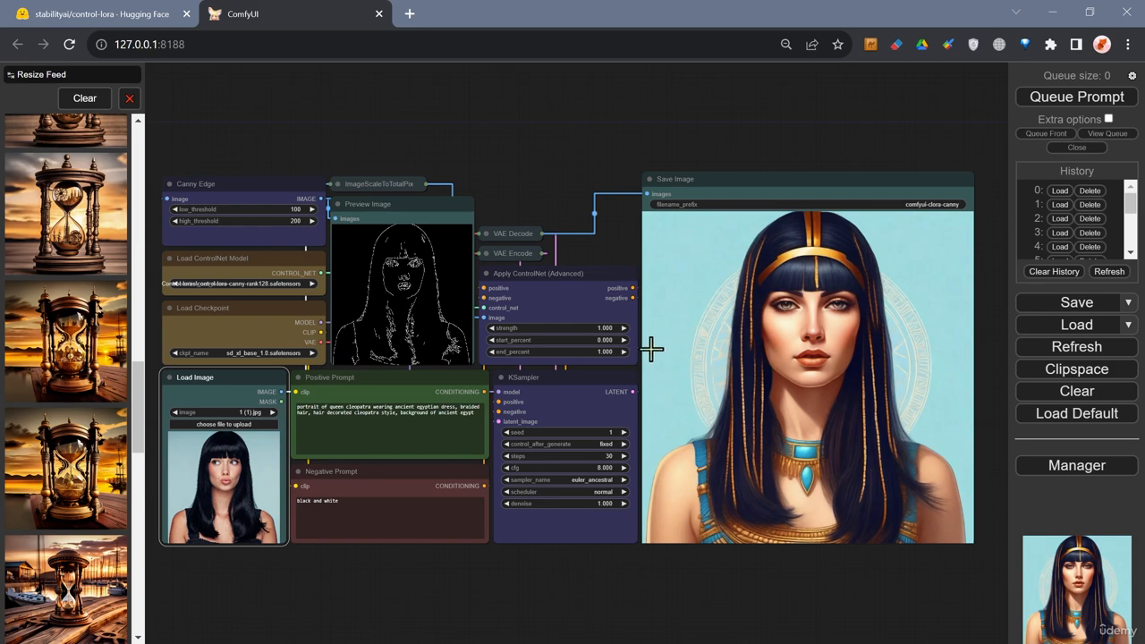
pyautogui.click(431, 280)
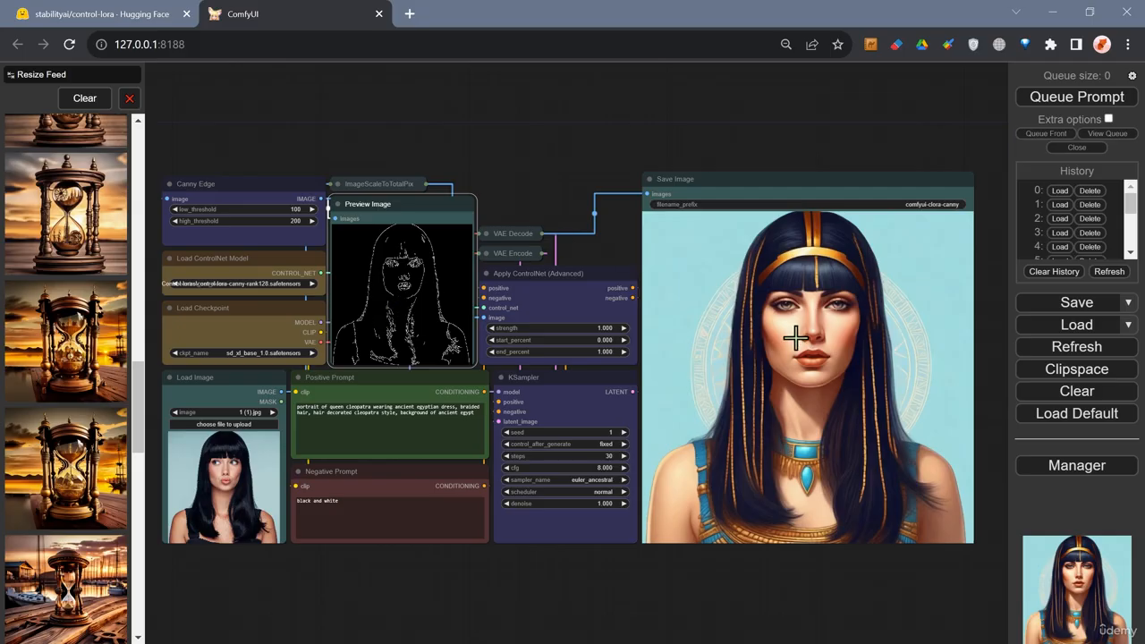
pyautogui.click(349, 433)
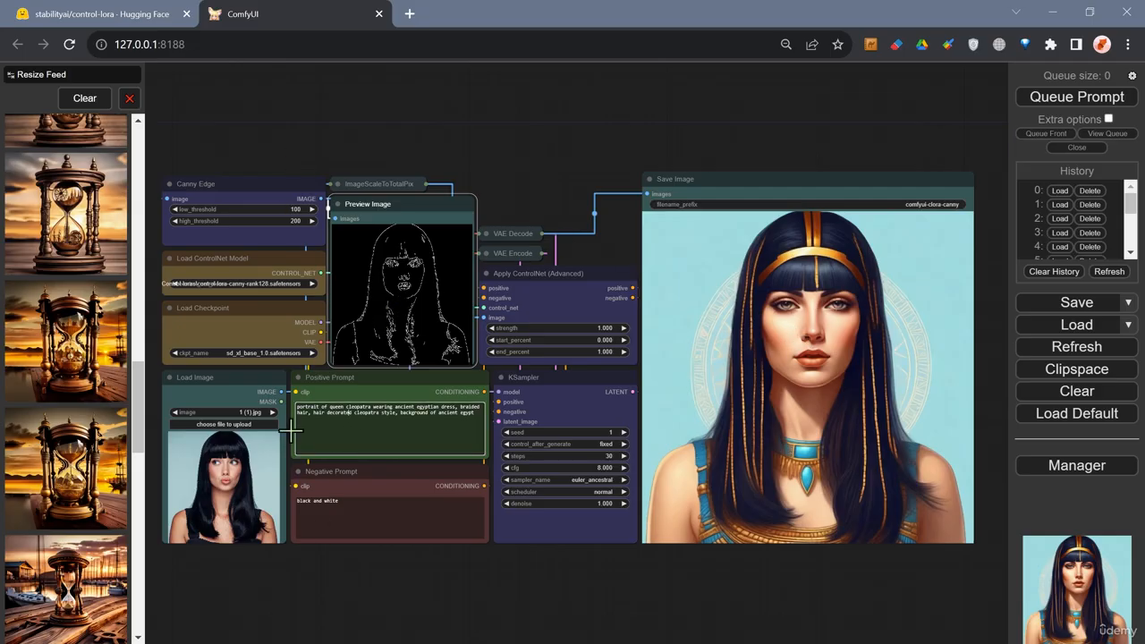
pyautogui.moveTo(352, 595); pyautogui.dragTo(399, 595)
pyautogui.scroll(3, 199, 439)
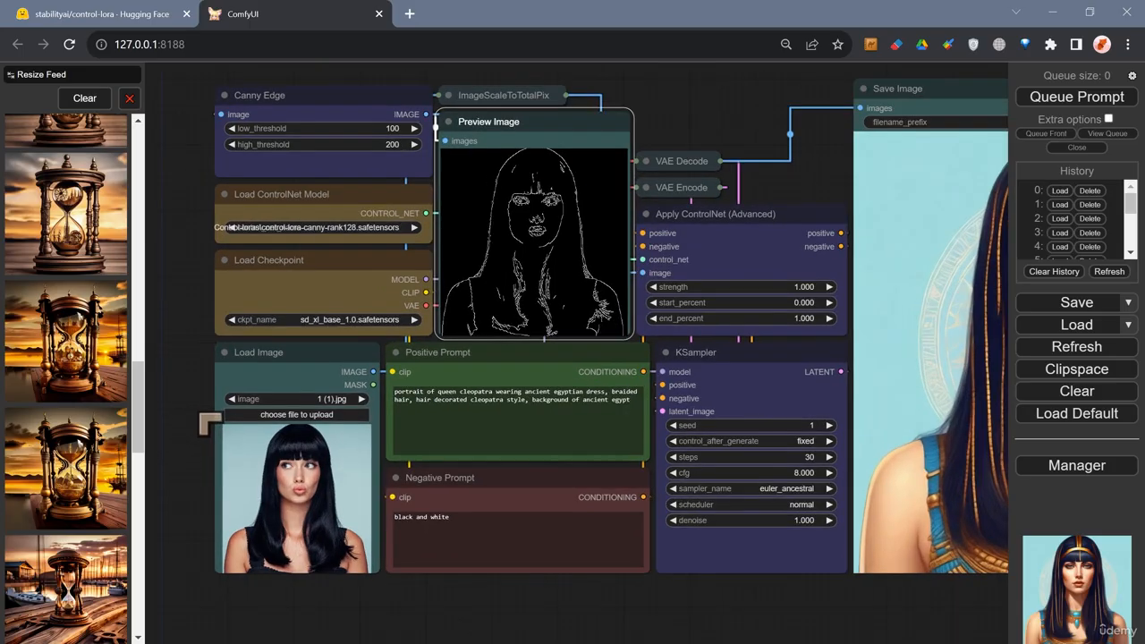
pyautogui.scroll(2, 207, 424)
pyautogui.moveTo(191, 421); pyautogui.dragTo(187, 332)
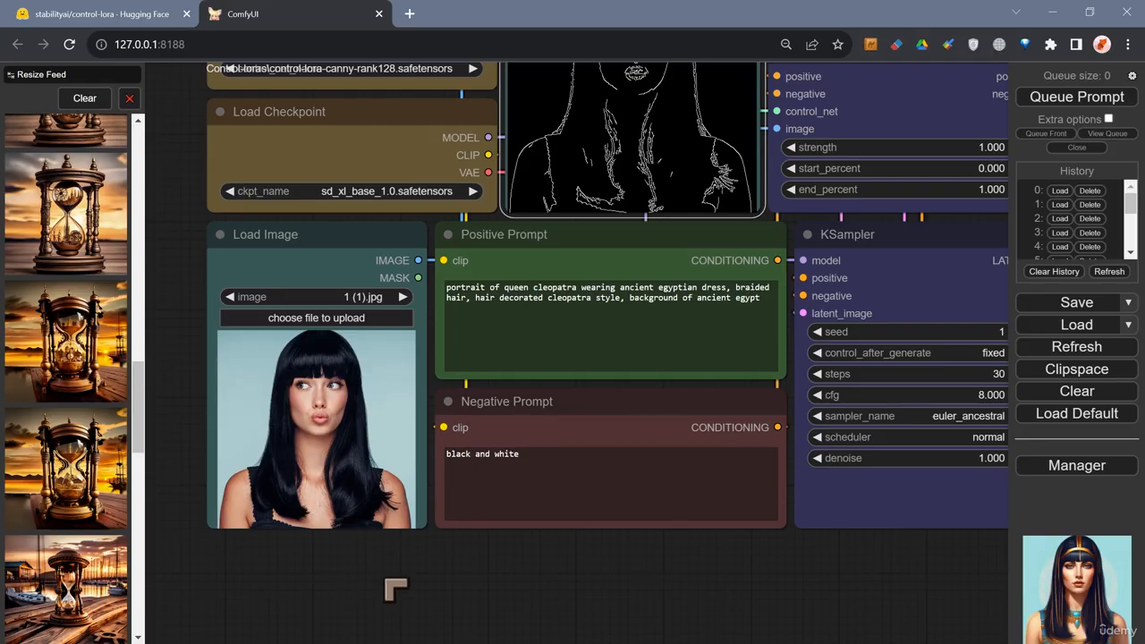
pyautogui.scroll(-3, 396, 588)
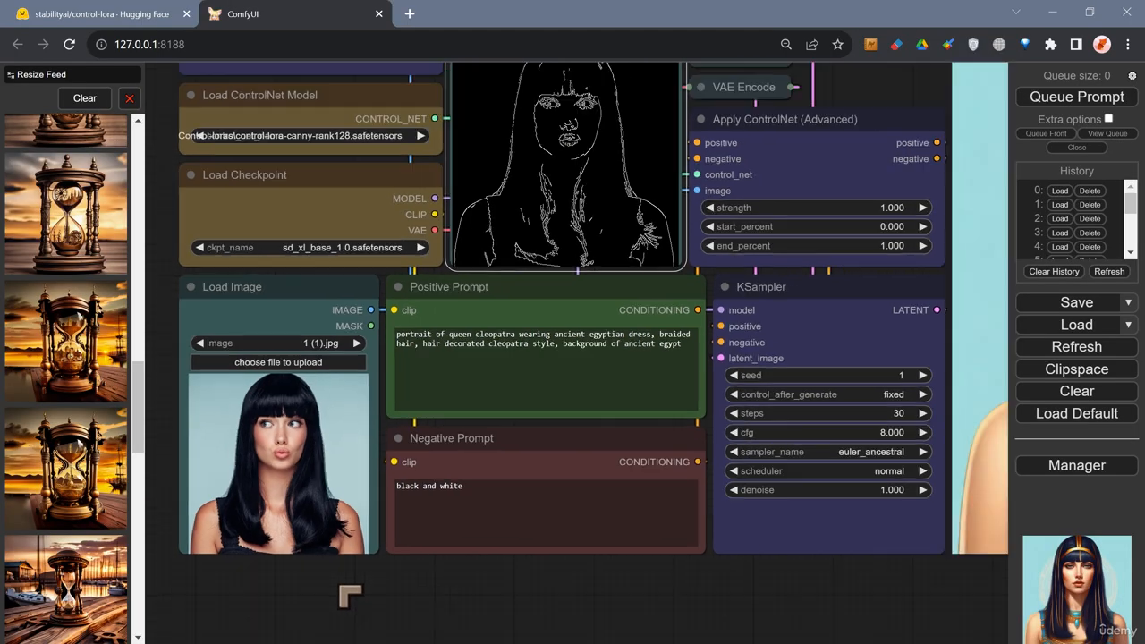
pyautogui.scroll(-1, 414, 606)
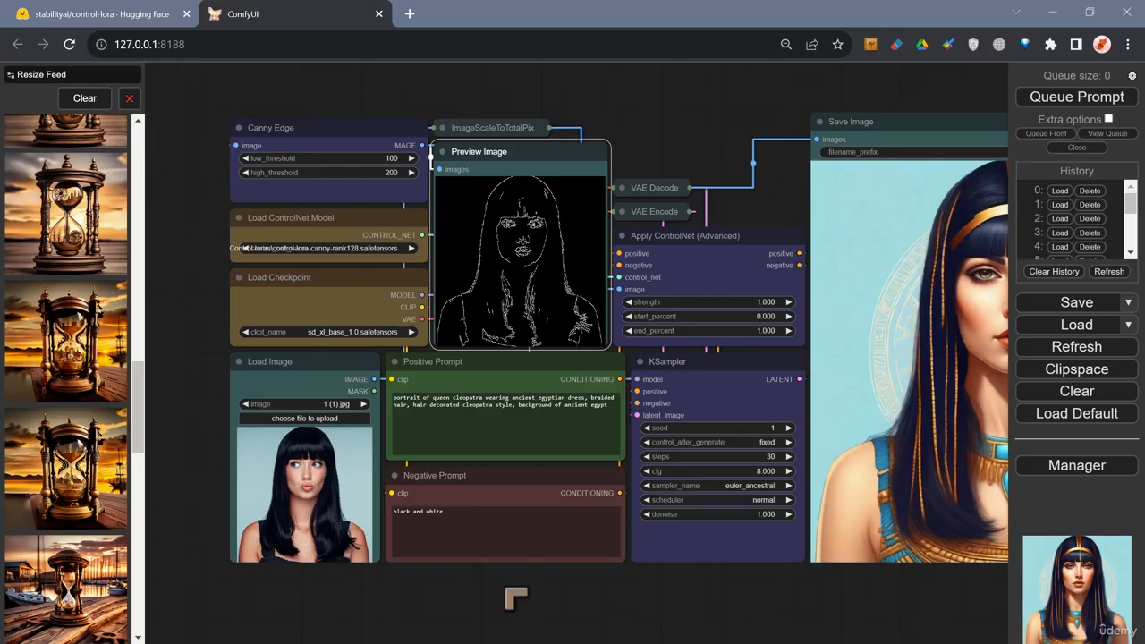
pyautogui.scroll(-2, 528, 602)
pyautogui.moveTo(529, 603); pyautogui.dragTo(448, 582)
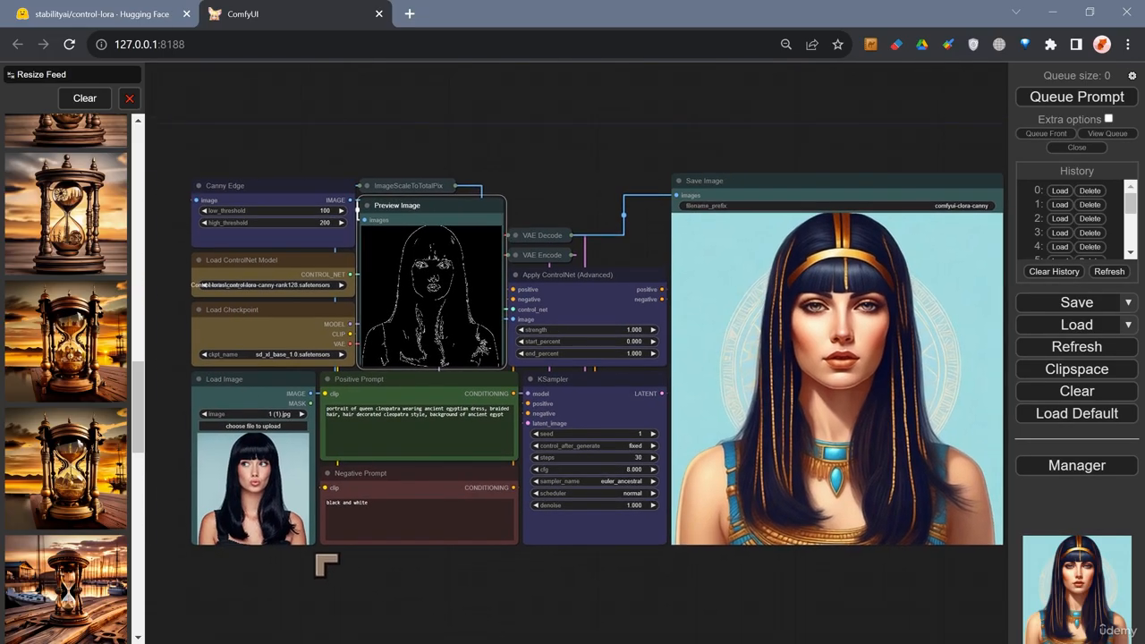
pyautogui.scroll(6, 280, 563)
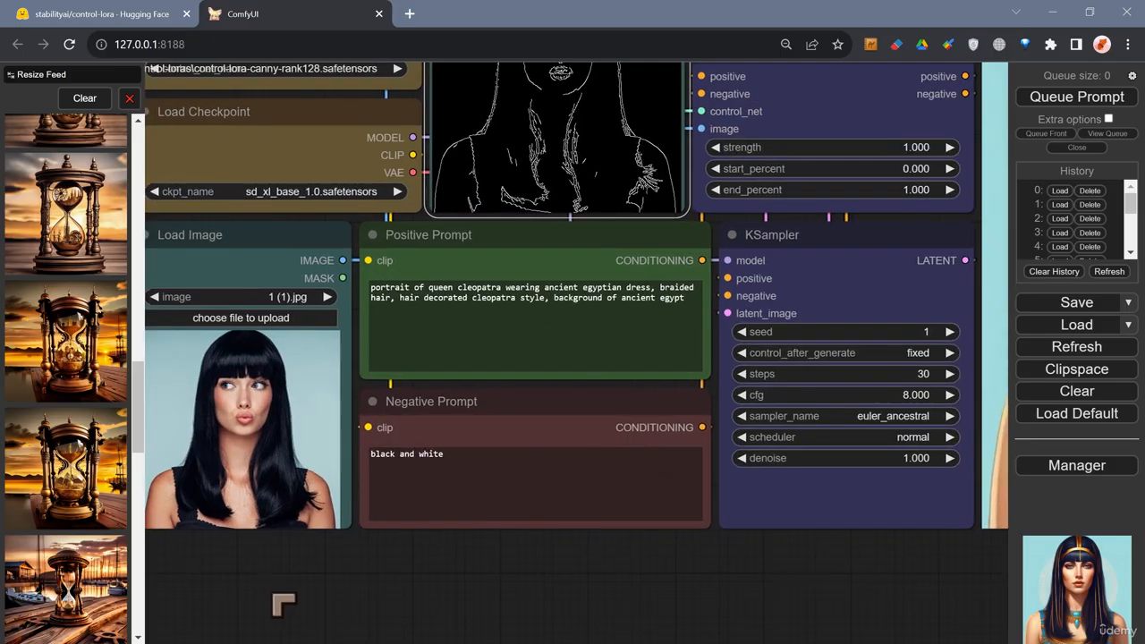
pyautogui.moveTo(283, 605); pyautogui.dragTo(309, 629)
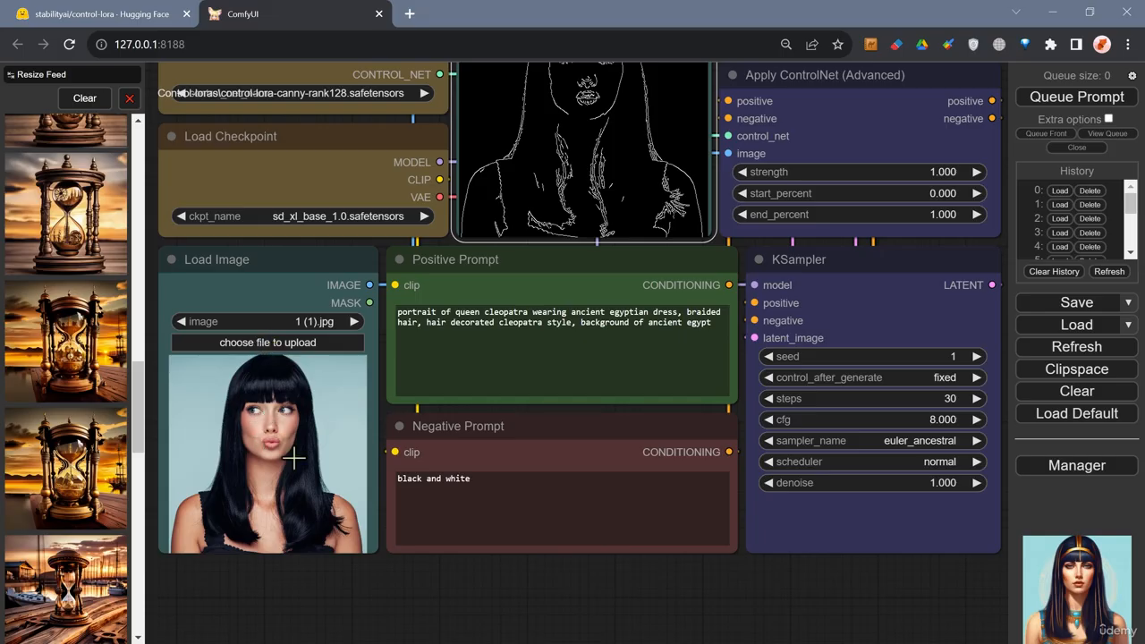
pyautogui.scroll(-1, 266, 428)
pyautogui.scroll(-1, 288, 523)
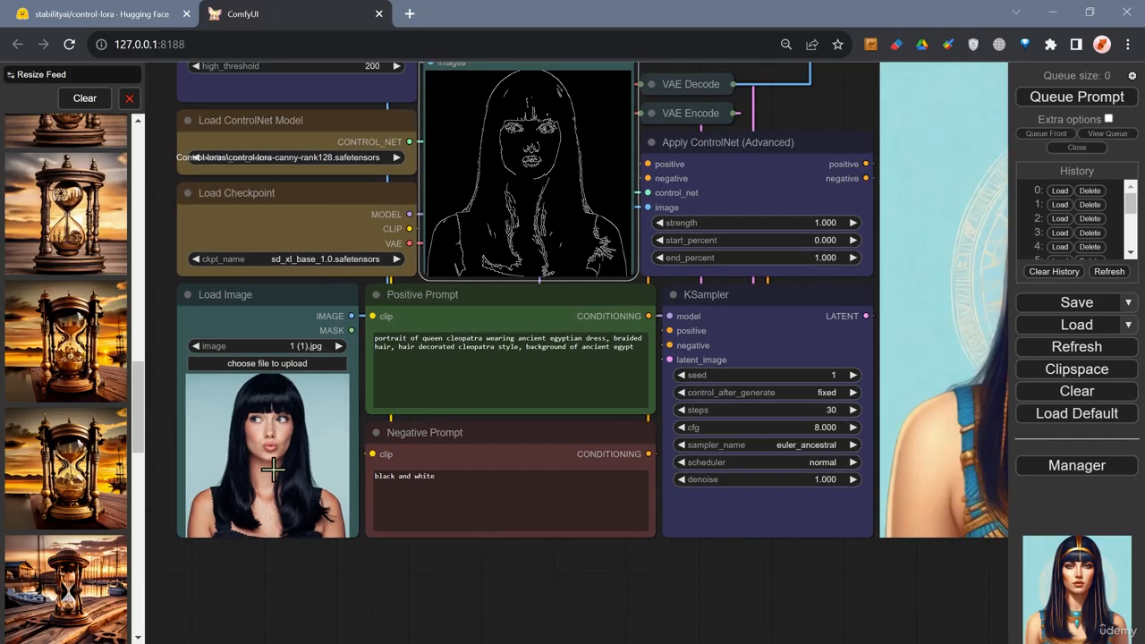
pyautogui.moveTo(298, 590); pyautogui.dragTo(301, 615)
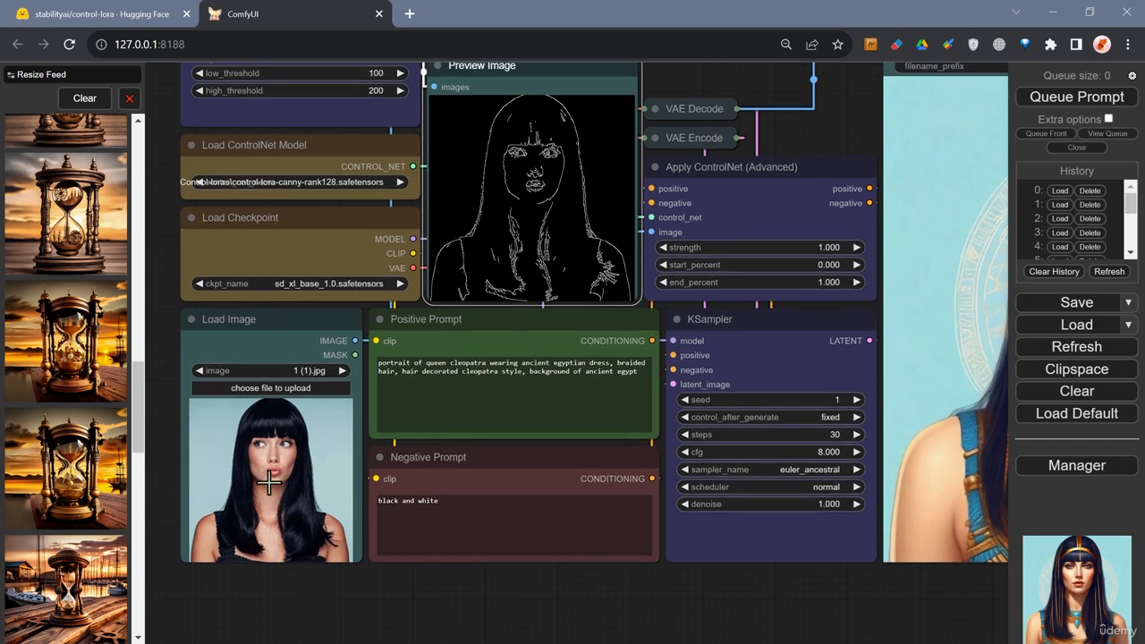
pyautogui.scroll(-1, 284, 523)
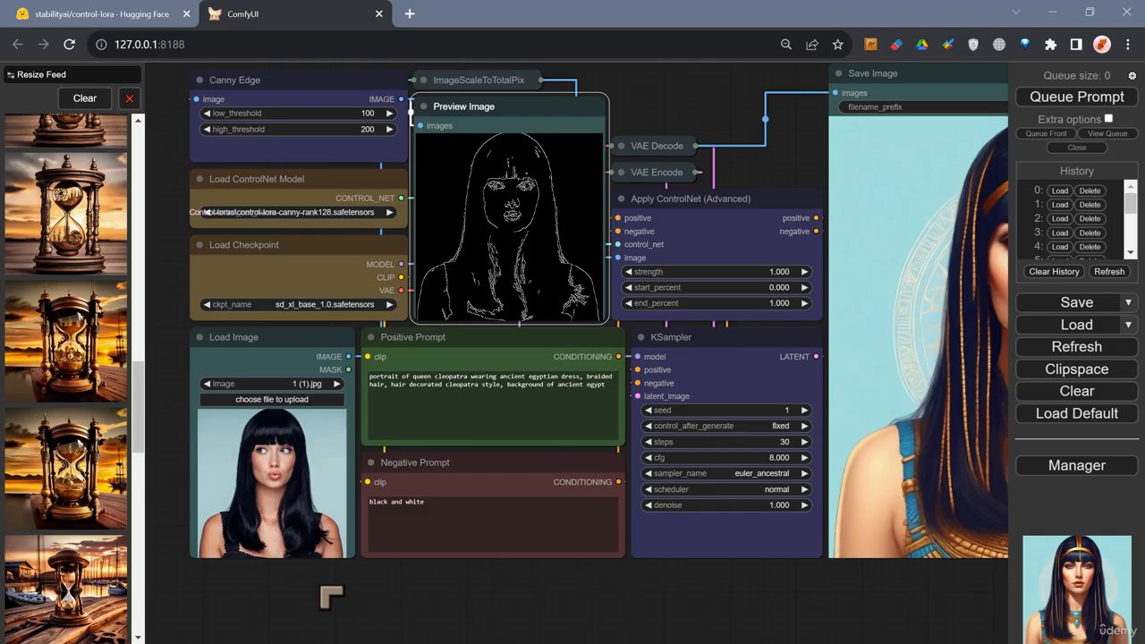
pyautogui.moveTo(330, 592); pyautogui.dragTo(350, 619)
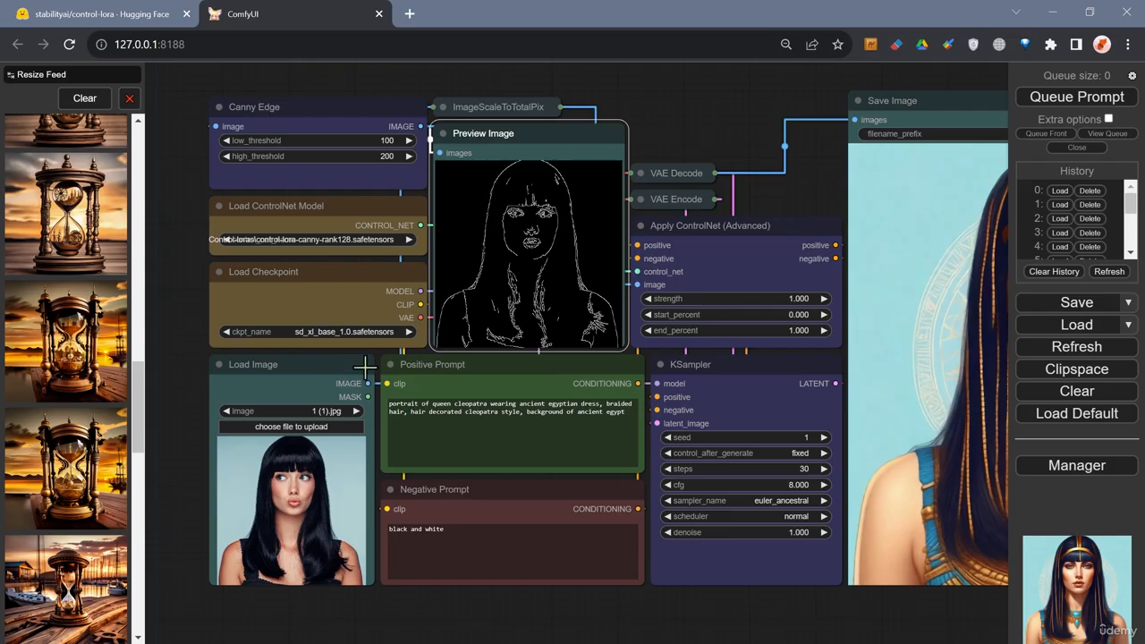
pyautogui.scroll(4, 315, 356)
# Inspect the checkpoint and ControlNet model loaders, picking control-lora-canny-rank128.safetensors from the ControlNet model list.
pyautogui.click(307, 289)
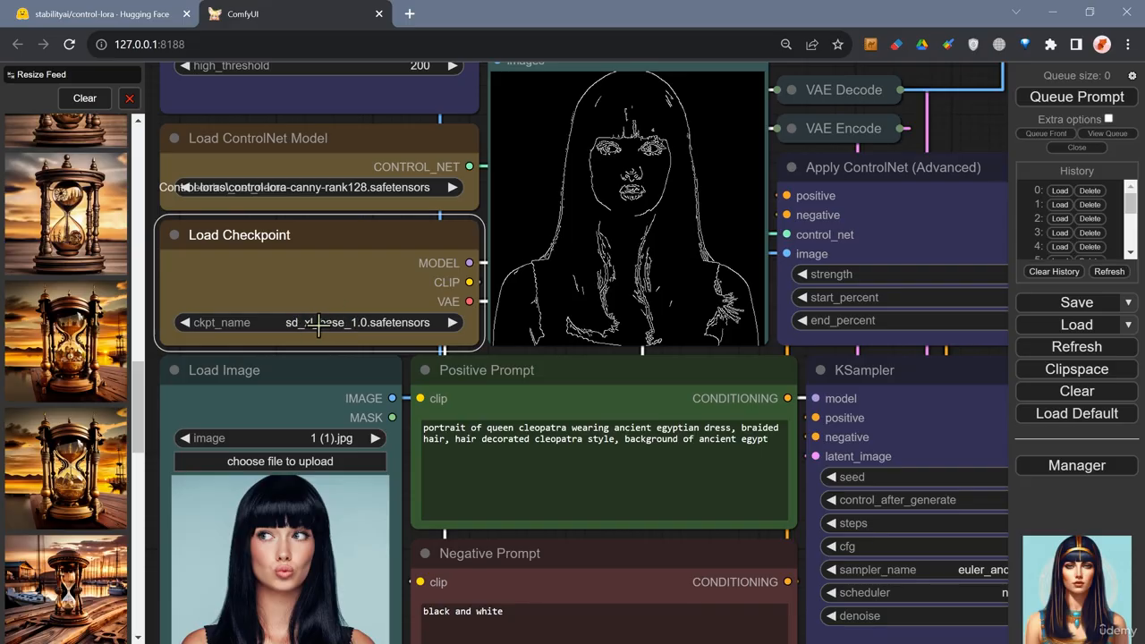
pyautogui.scroll(-3, 259, 321)
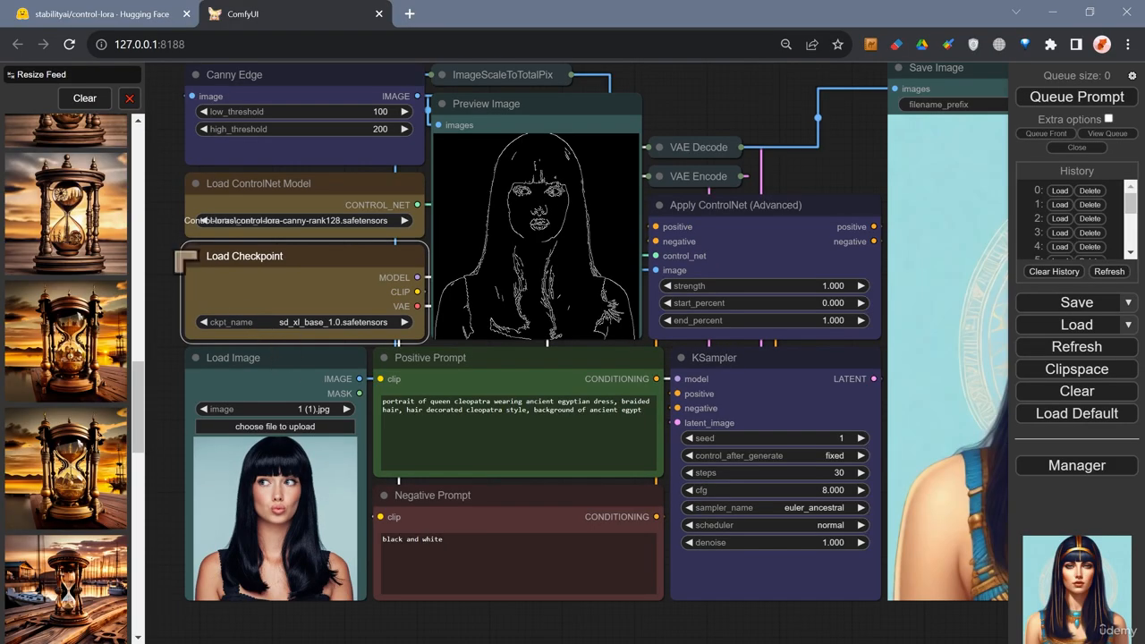
pyautogui.moveTo(173, 257); pyautogui.dragTo(197, 360)
pyautogui.scroll(4, 188, 290)
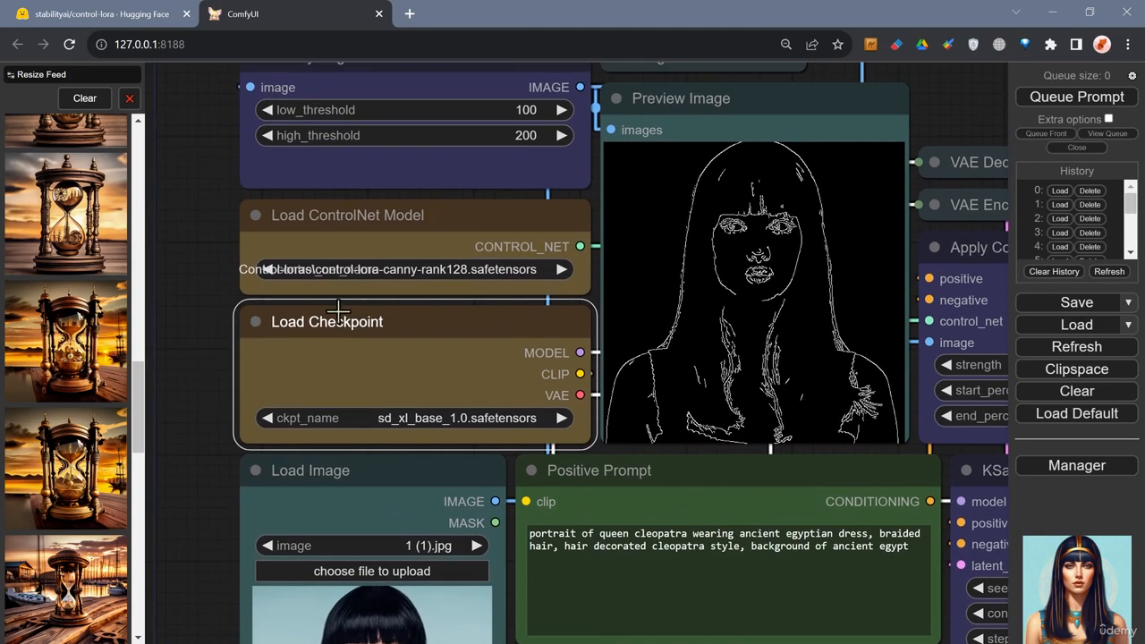
pyautogui.click(411, 269)
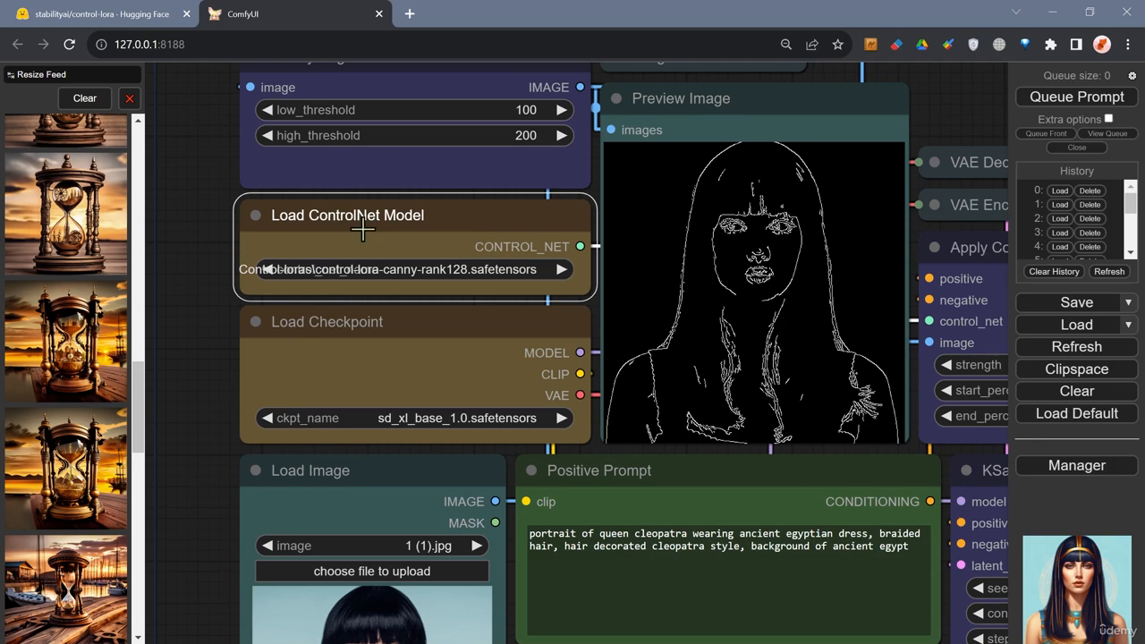
pyautogui.click(384, 273)
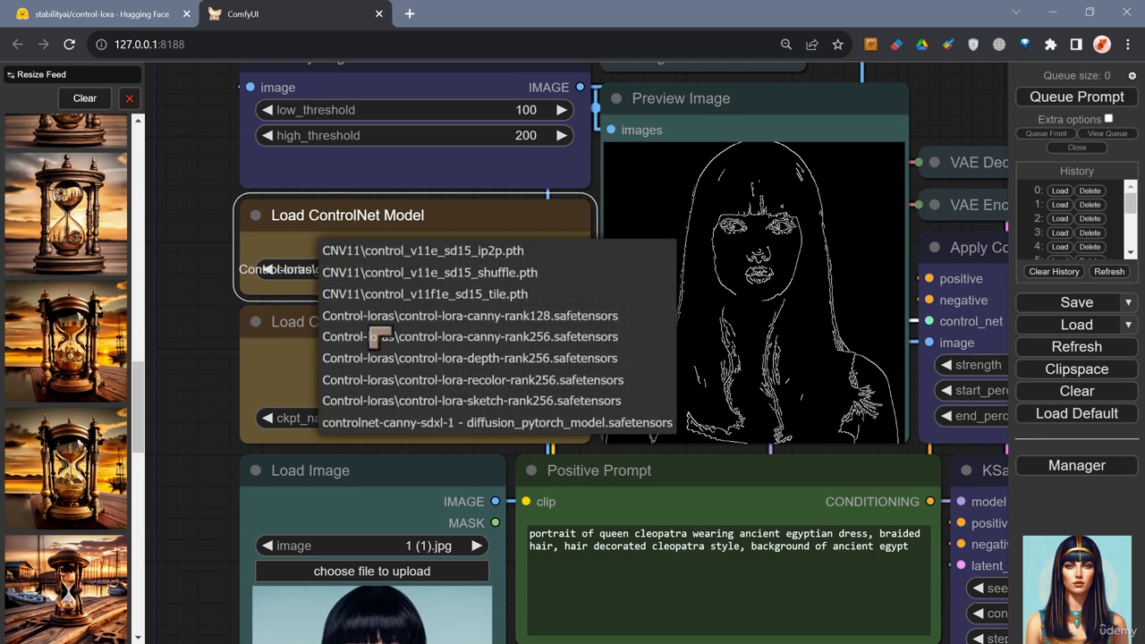
pyautogui.click(501, 333)
# Set the Canny Edge node's high_threshold to 250.
pyautogui.moveTo(210, 330); pyautogui.dragTo(200, 350)
pyautogui.scroll(-2, 687, 319)
pyautogui.scroll(2, 686, 320)
pyautogui.moveTo(207, 268); pyautogui.dragTo(209, 313)
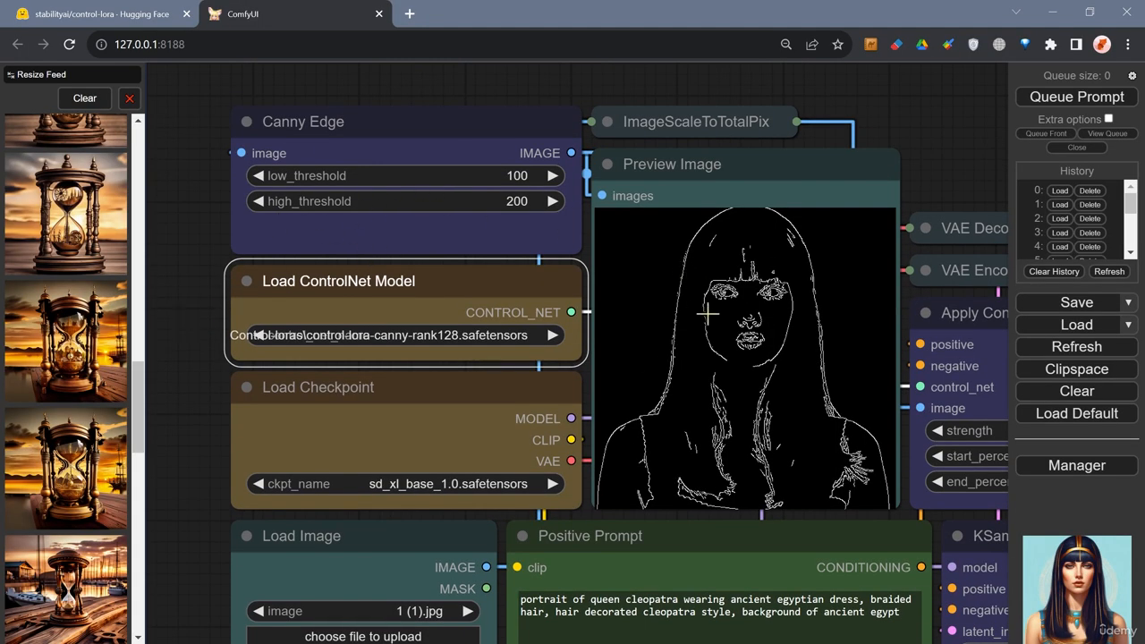
pyautogui.click(510, 201)
pyautogui.hotkey('ctrl', 'a')
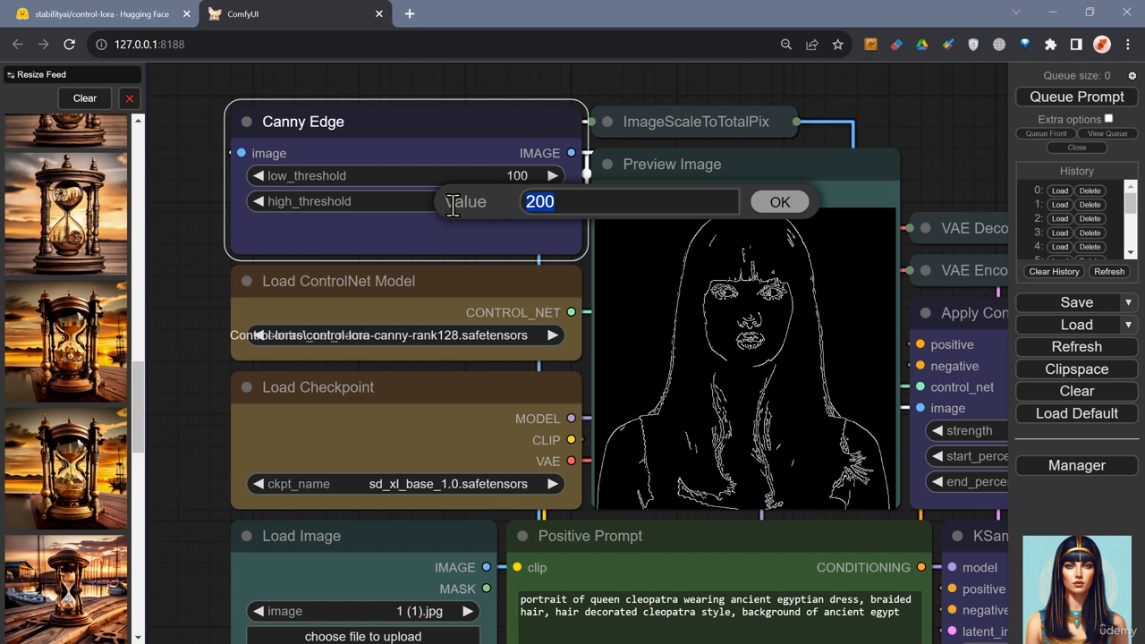
pyautogui.write('25')
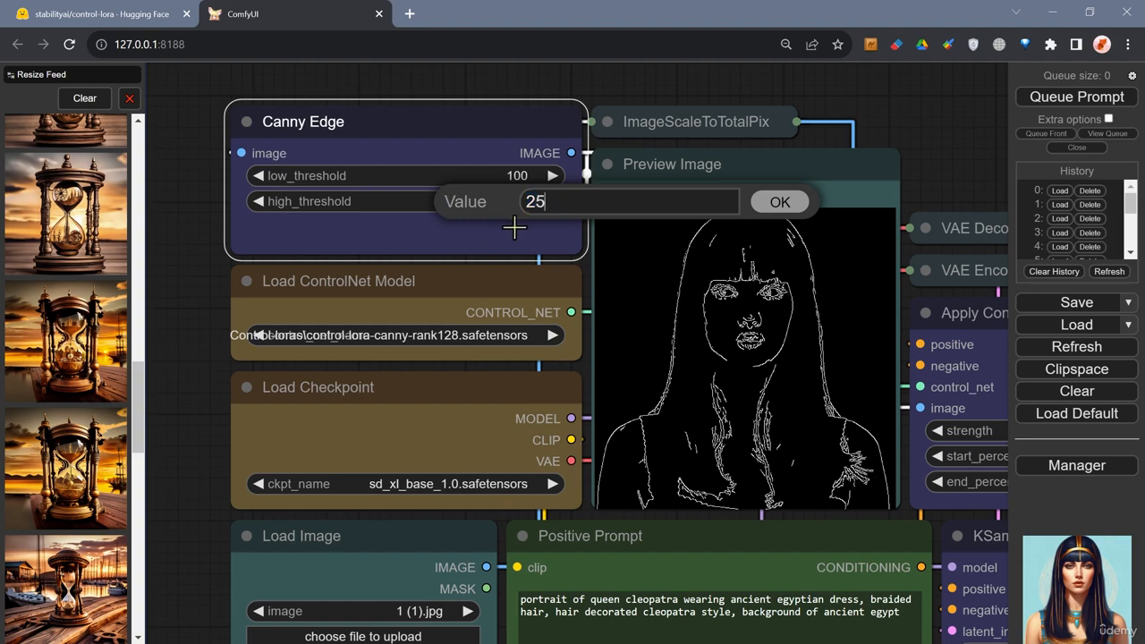
pyautogui.click(791, 209)
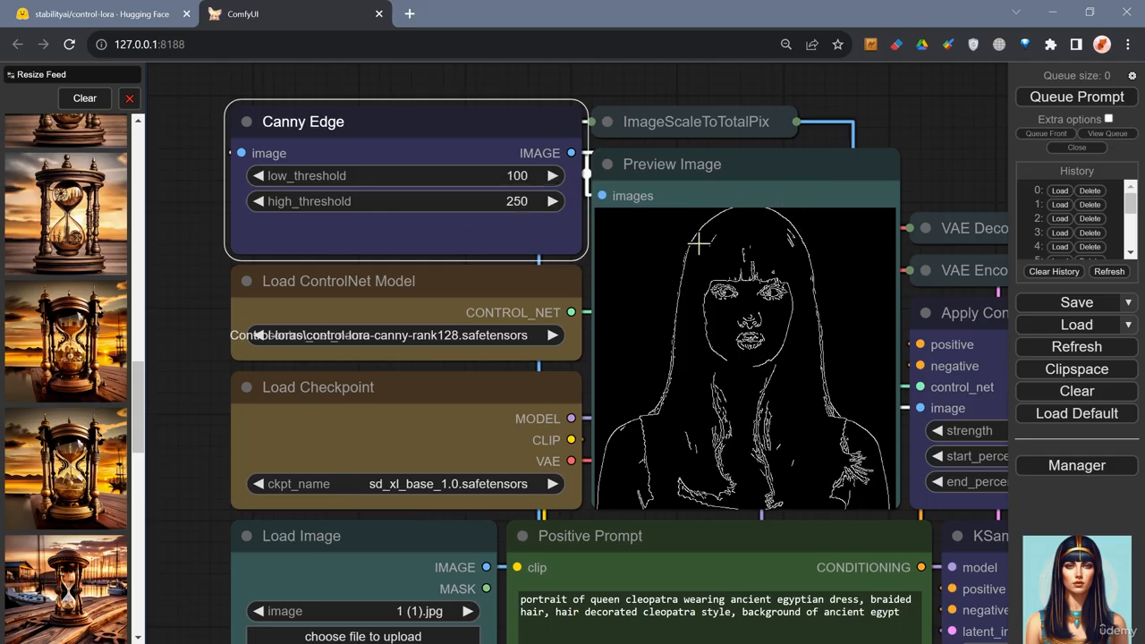
# Set the Apply ControlNet (Advanced) node's start_percent to 10.
pyautogui.scroll(-1, 697, 237)
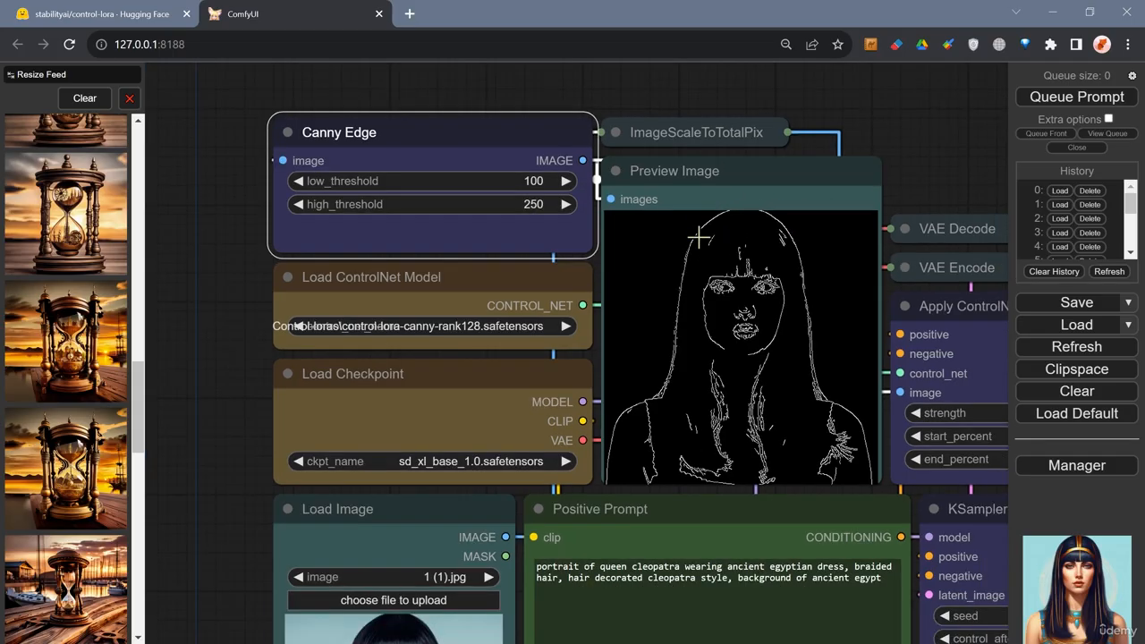
pyautogui.scroll(1, 702, 234)
pyautogui.moveTo(899, 150); pyautogui.dragTo(816, 156)
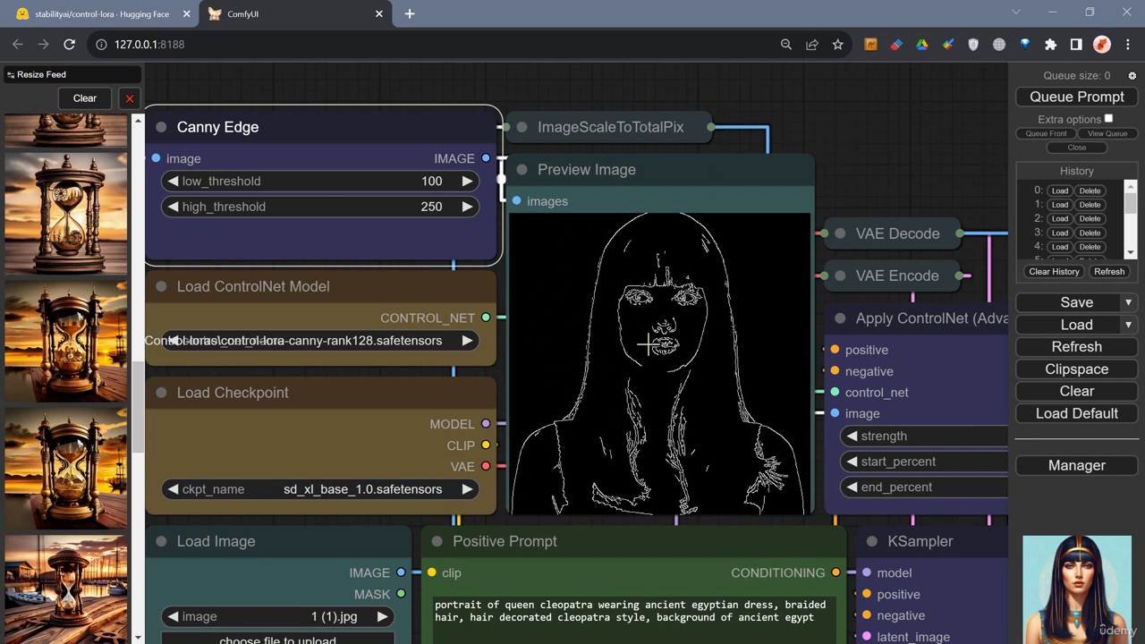
pyautogui.moveTo(895, 140); pyautogui.dragTo(834, 137)
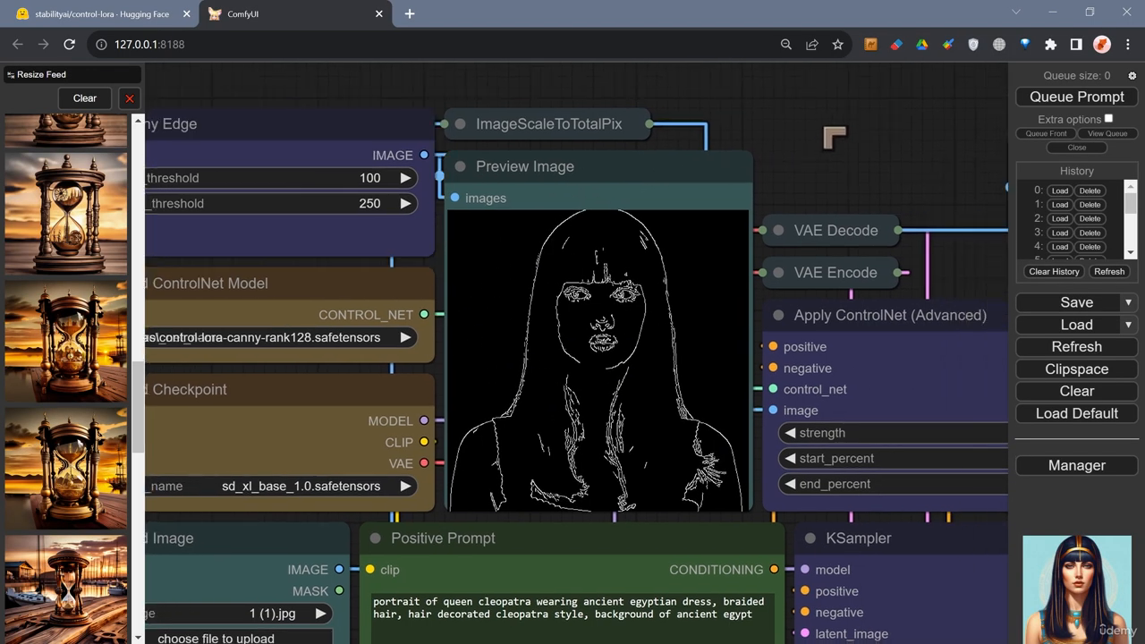
pyautogui.scroll(-4, 690, 257)
pyautogui.moveTo(814, 213); pyautogui.dragTo(704, 134)
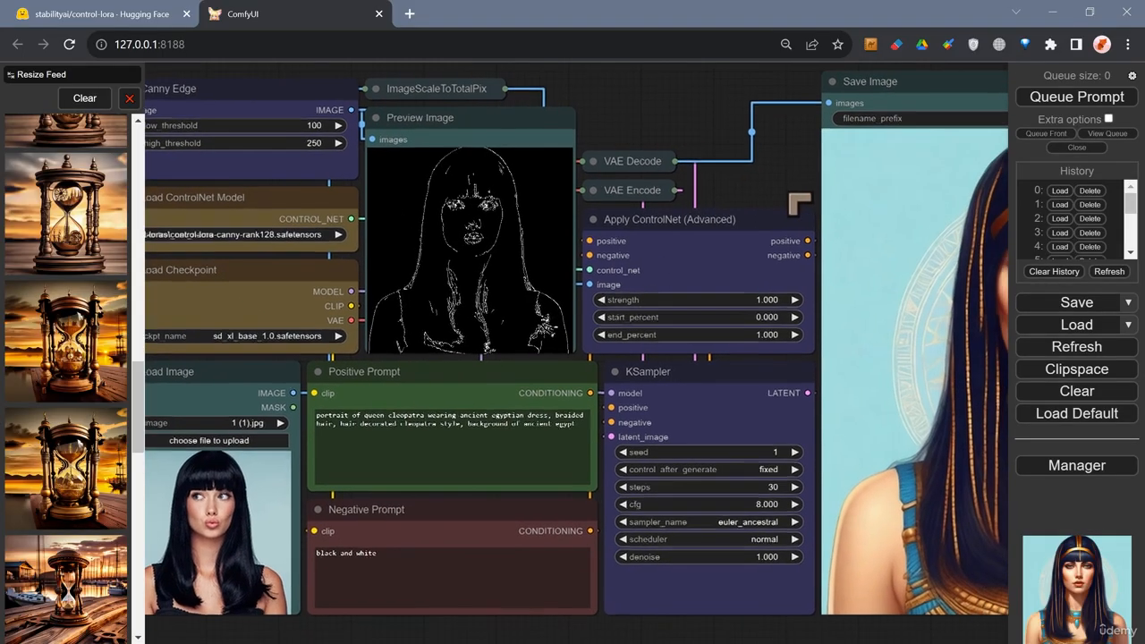
pyautogui.moveTo(791, 195); pyautogui.dragTo(693, 181)
pyautogui.scroll(7, 668, 279)
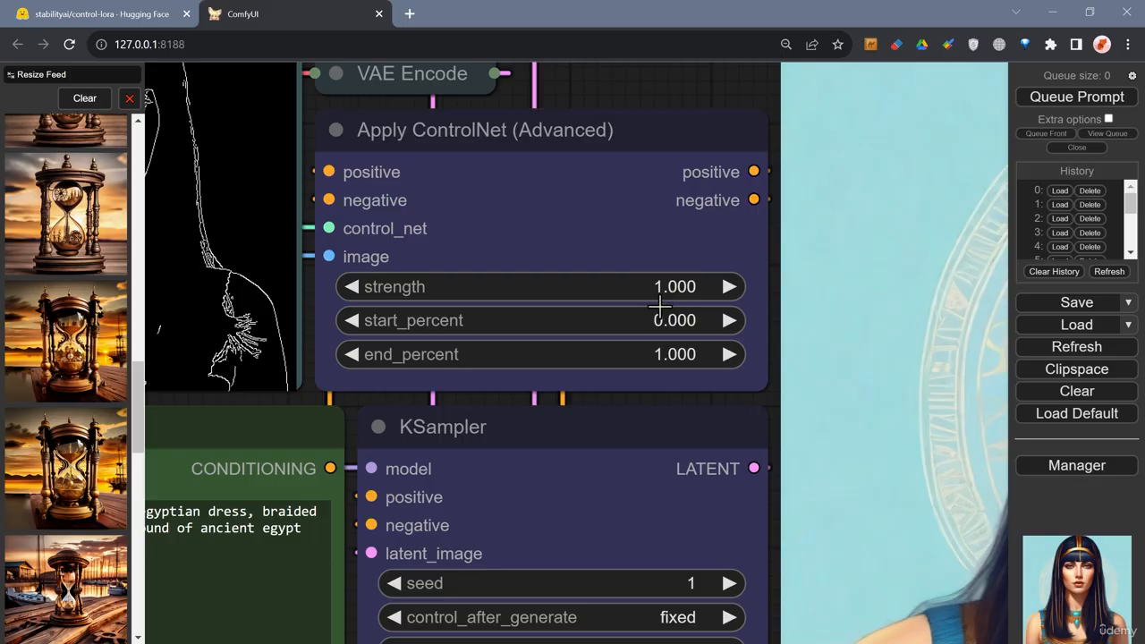
pyautogui.scroll(-5, 658, 305)
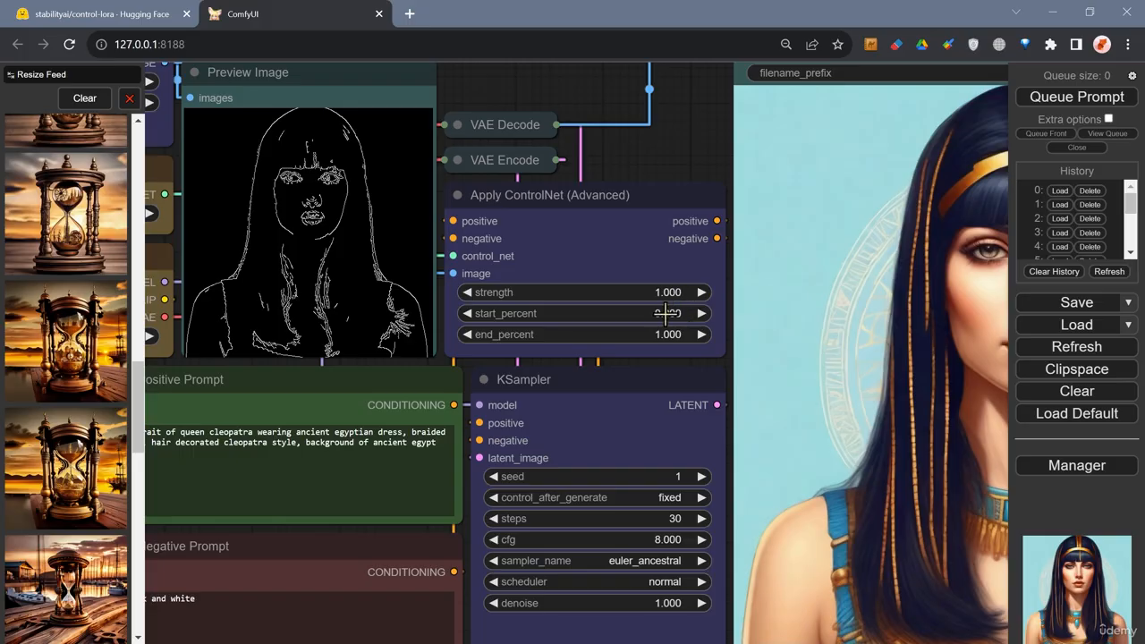
pyautogui.click(675, 312)
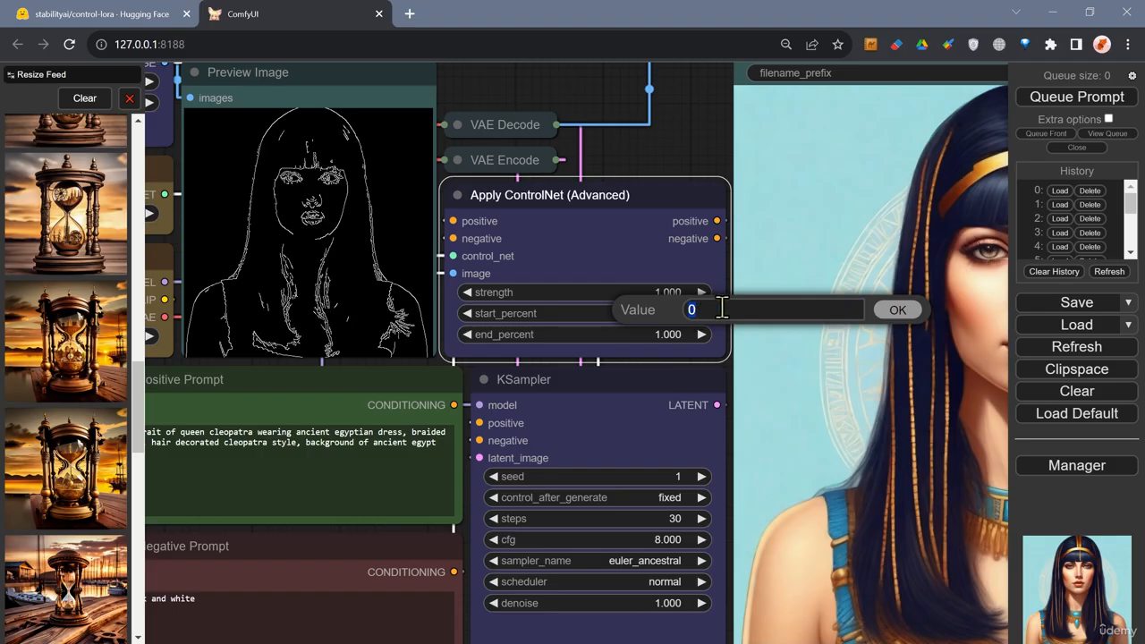
pyautogui.click(881, 313)
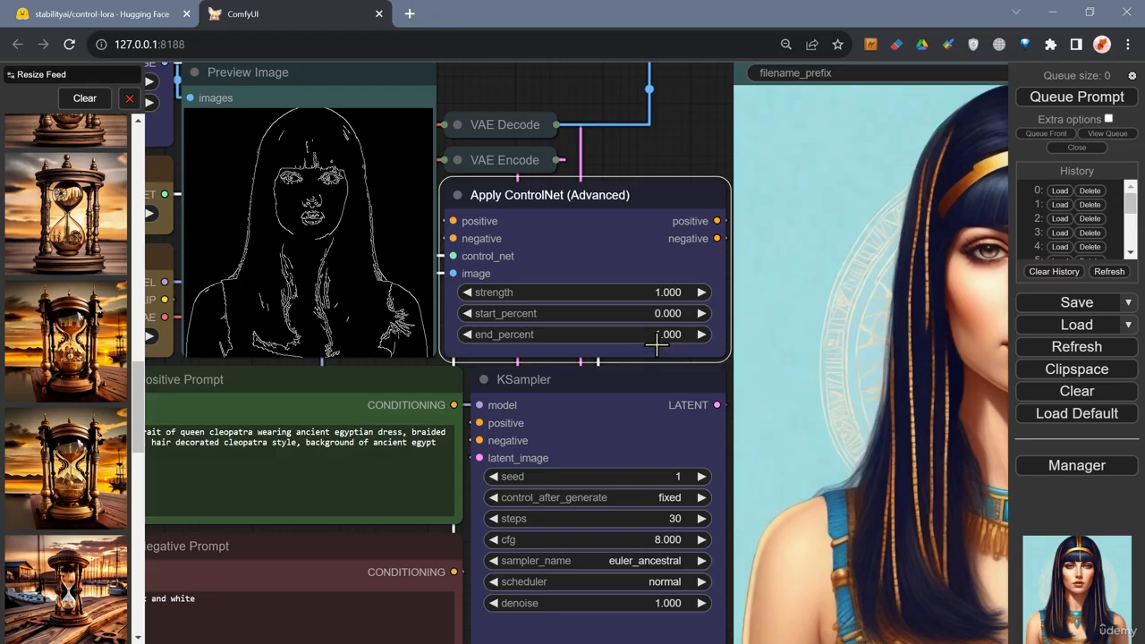
pyautogui.click(664, 314)
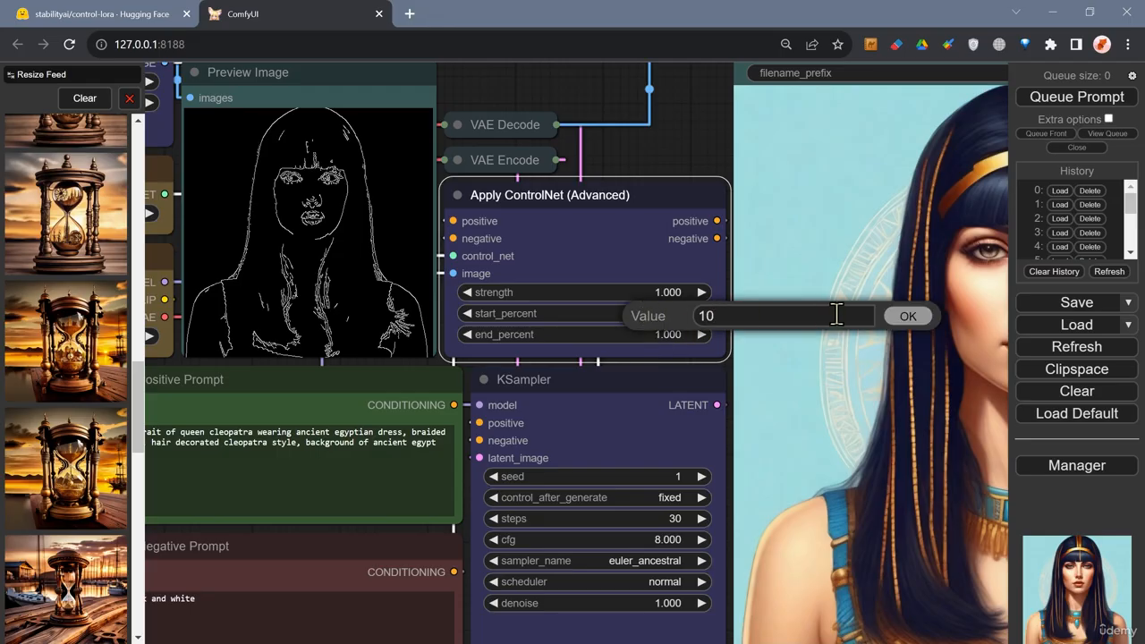
pyautogui.click(905, 317)
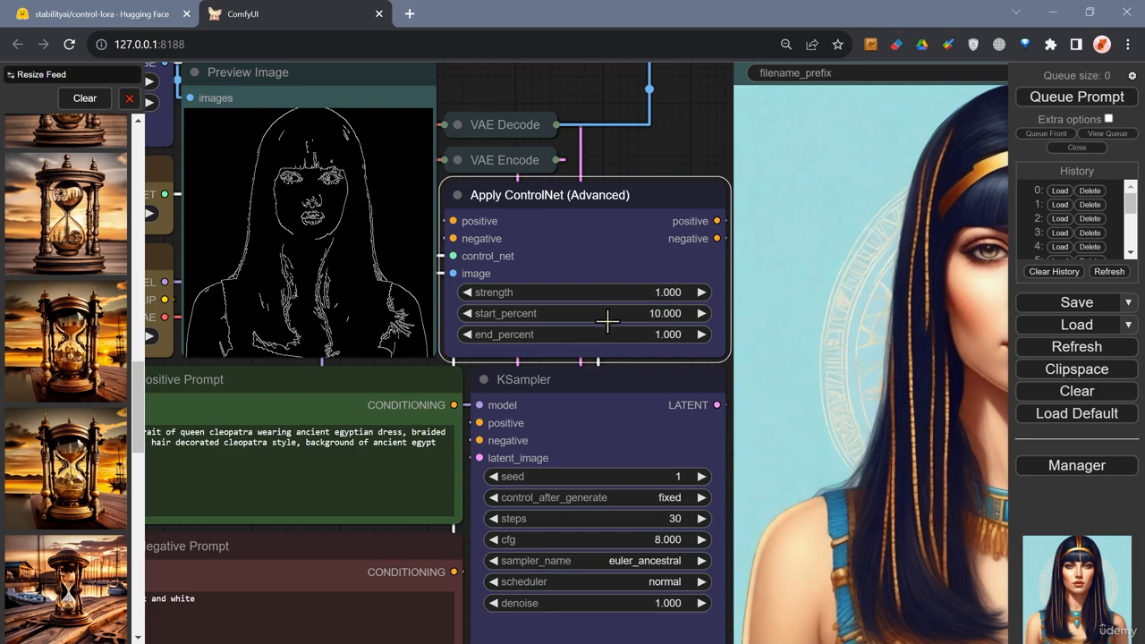
# Set the Apply ControlNet (Advanced) node's start_percent to 1.
pyautogui.click(634, 316)
pyautogui.write('1')
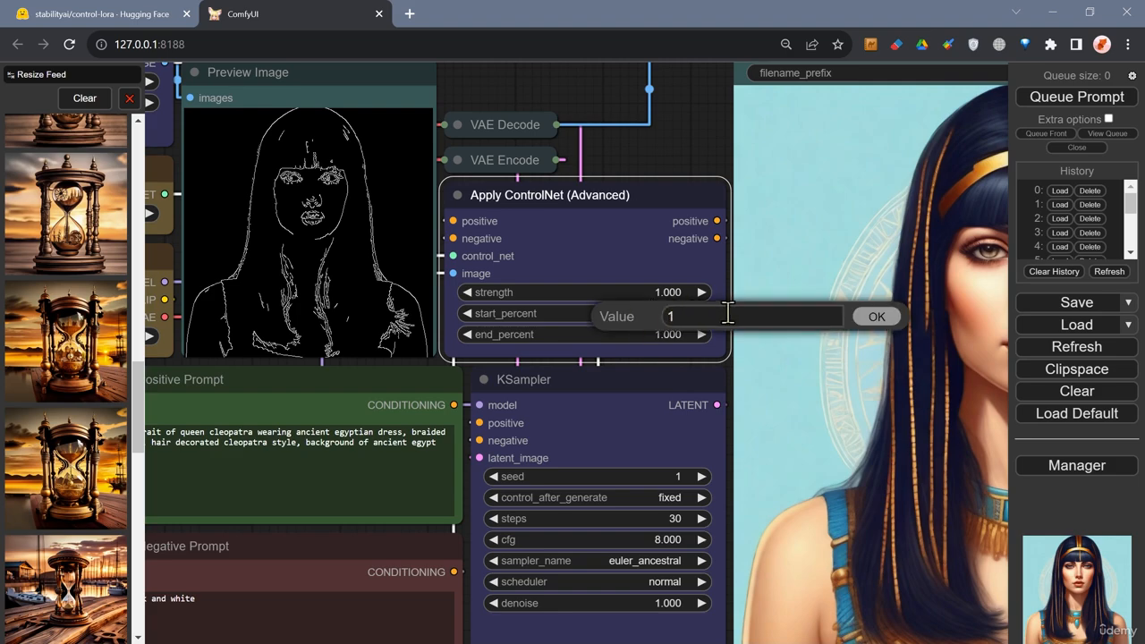
pyautogui.click(876, 317)
pyautogui.moveTo(627, 313); pyautogui.dragTo(407, 319)
# Open the Canny edge preview image enlarged, then close it.
pyautogui.scroll(1, 537, 319)
pyautogui.click(407, 318)
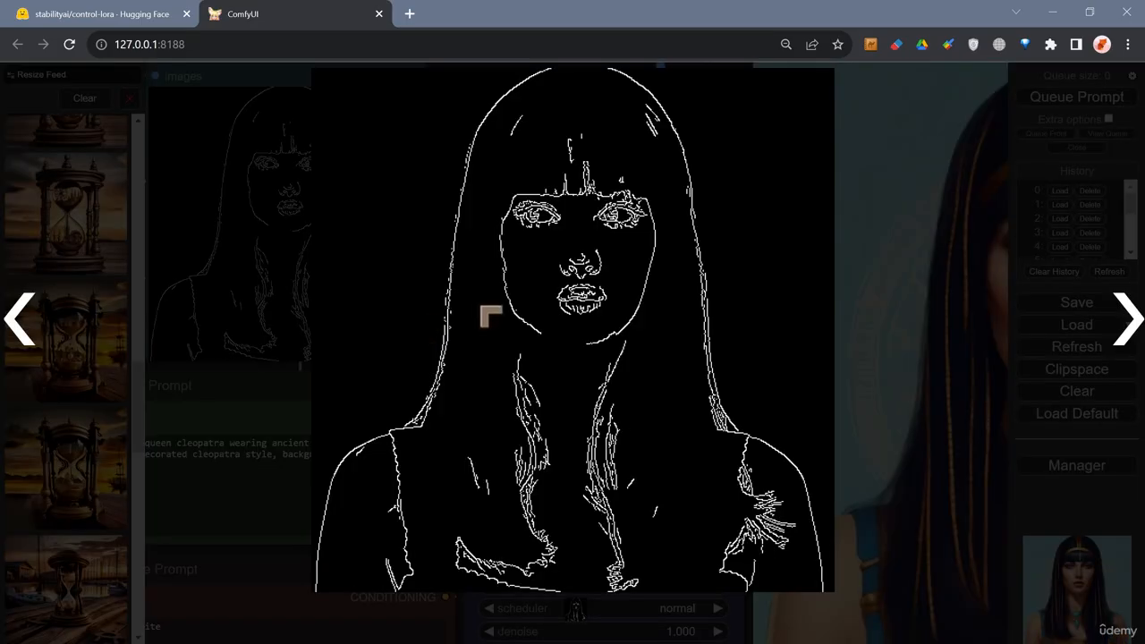
pyautogui.click(908, 159)
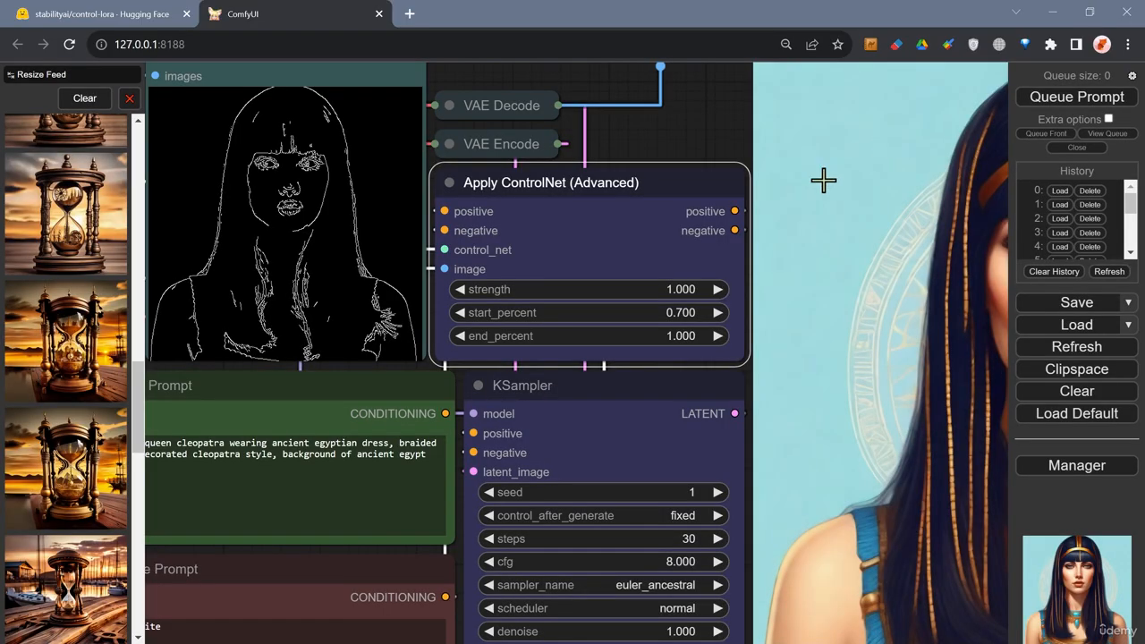
# Set the Apply ControlNet (Advanced) node's start_percent to 0.1.
pyautogui.click(684, 312)
pyautogui.moveTo(849, 312); pyautogui.dragTo(783, 327)
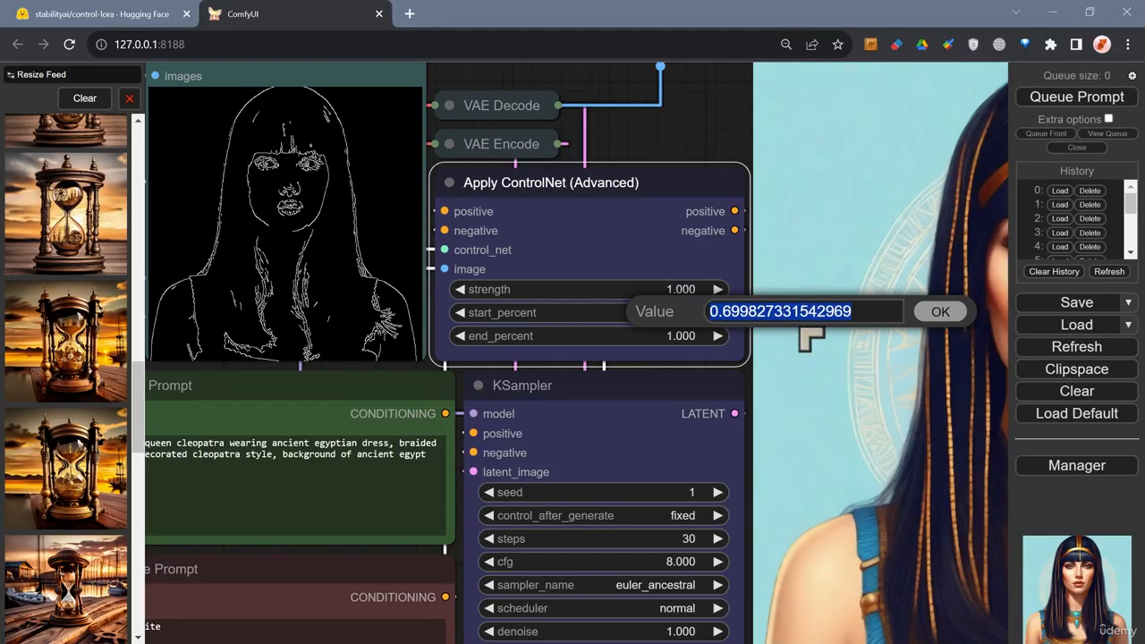
pyautogui.write('0')
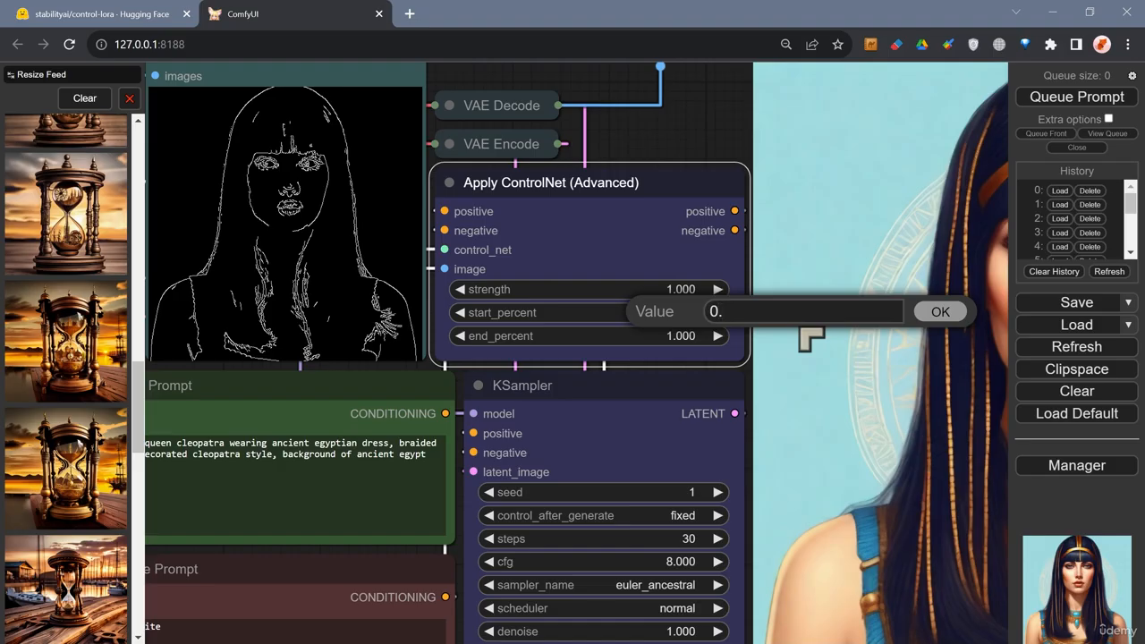
pyautogui.write('.1')
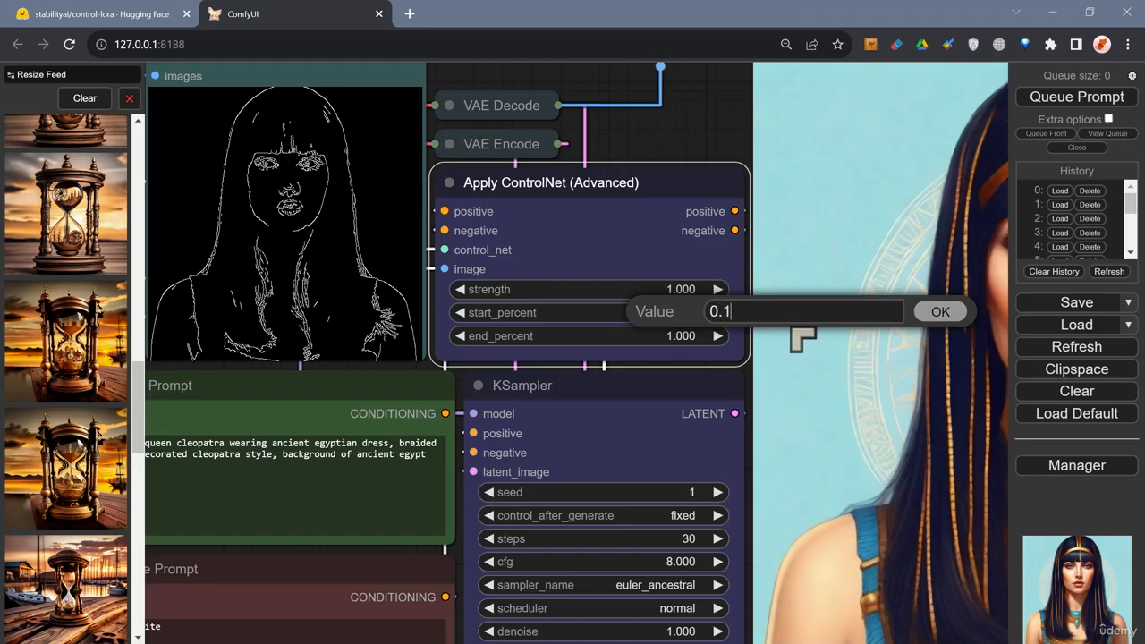
pyautogui.click(940, 317)
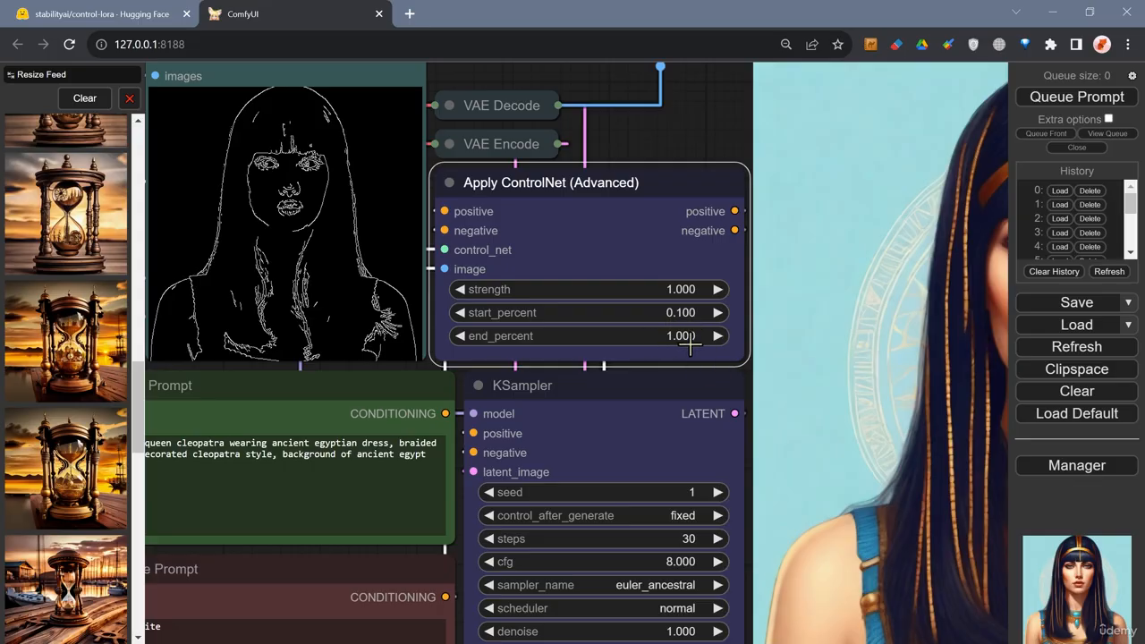
# Queue the workflow to generate a new image.
pyautogui.scroll(-4, 667, 338)
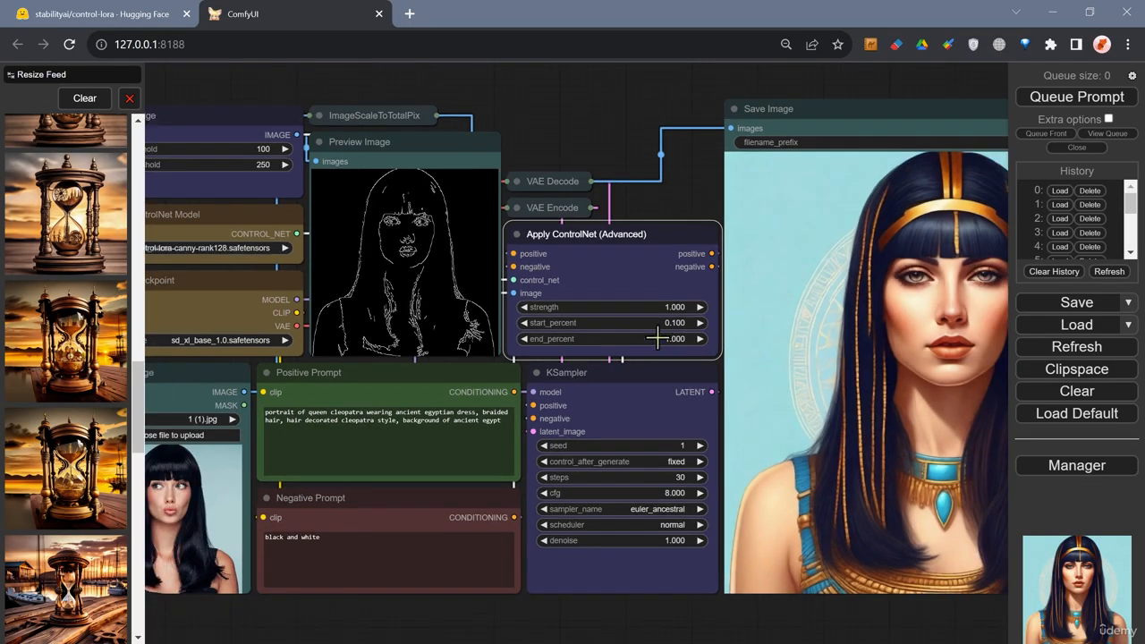
pyautogui.moveTo(699, 214); pyautogui.dragTo(630, 210)
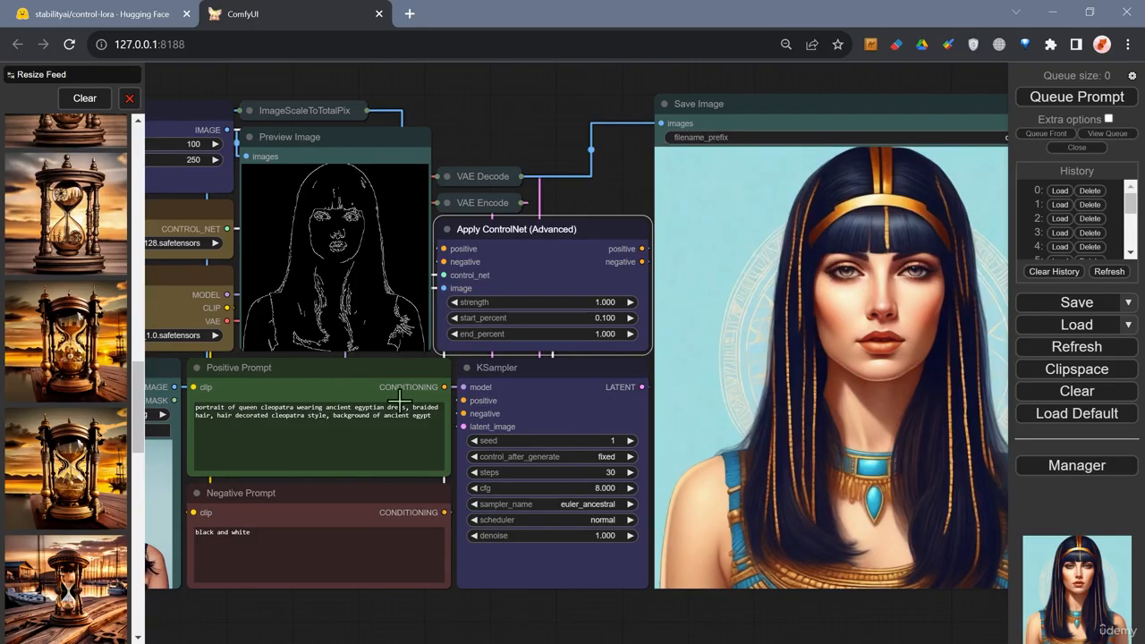
pyautogui.scroll(-5, 537, 389)
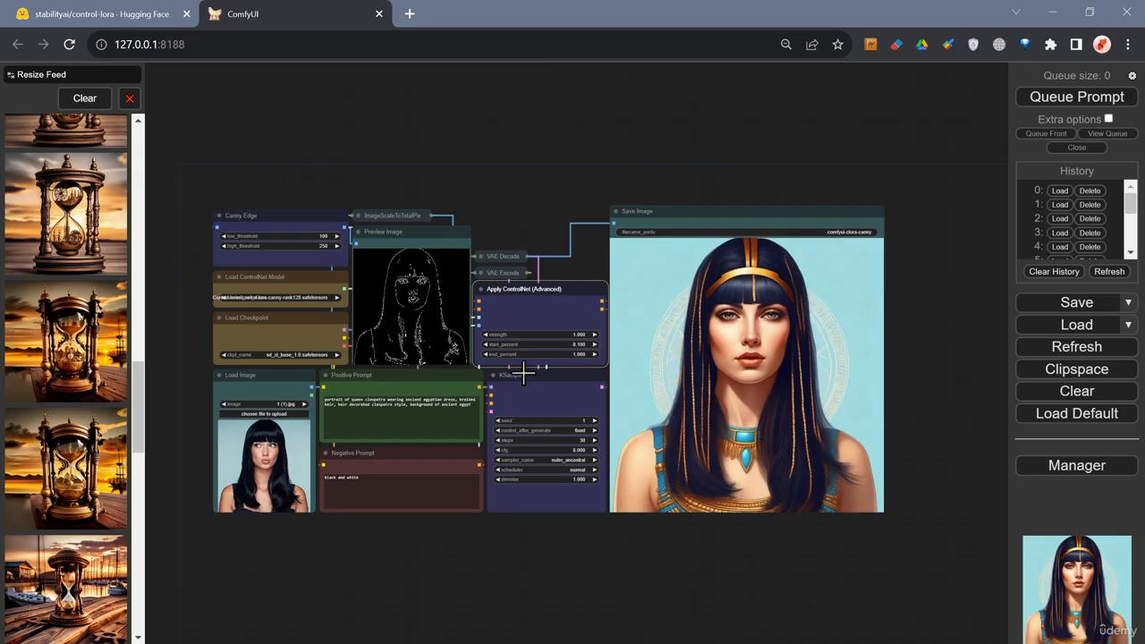
pyautogui.scroll(2, 523, 371)
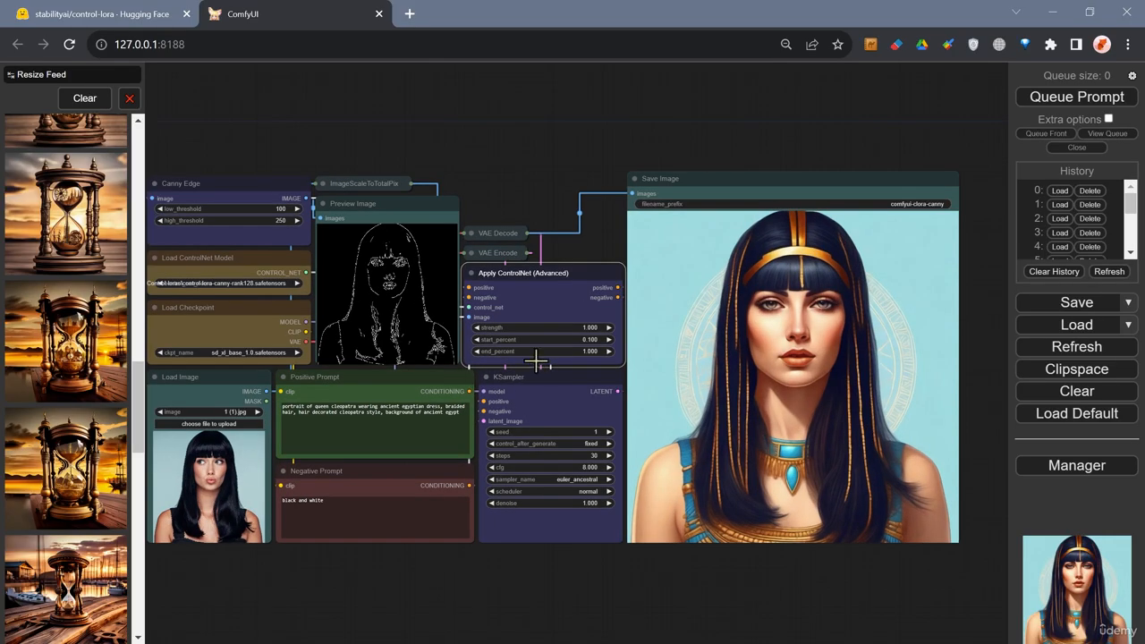
pyautogui.moveTo(587, 140); pyautogui.dragTo(615, 145)
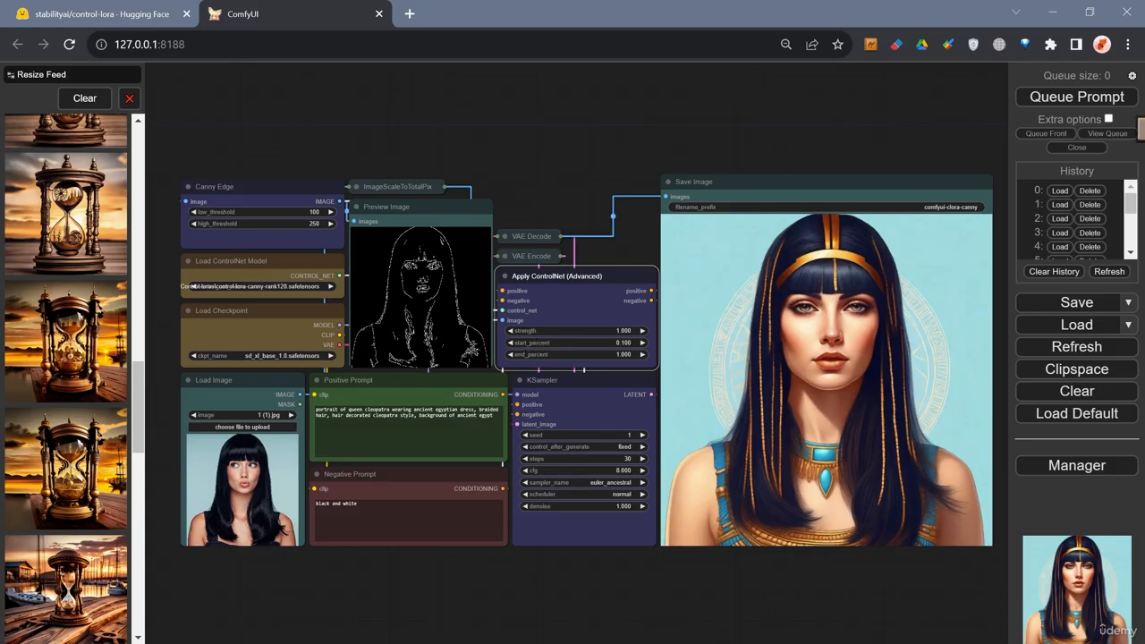
pyautogui.click(1063, 106)
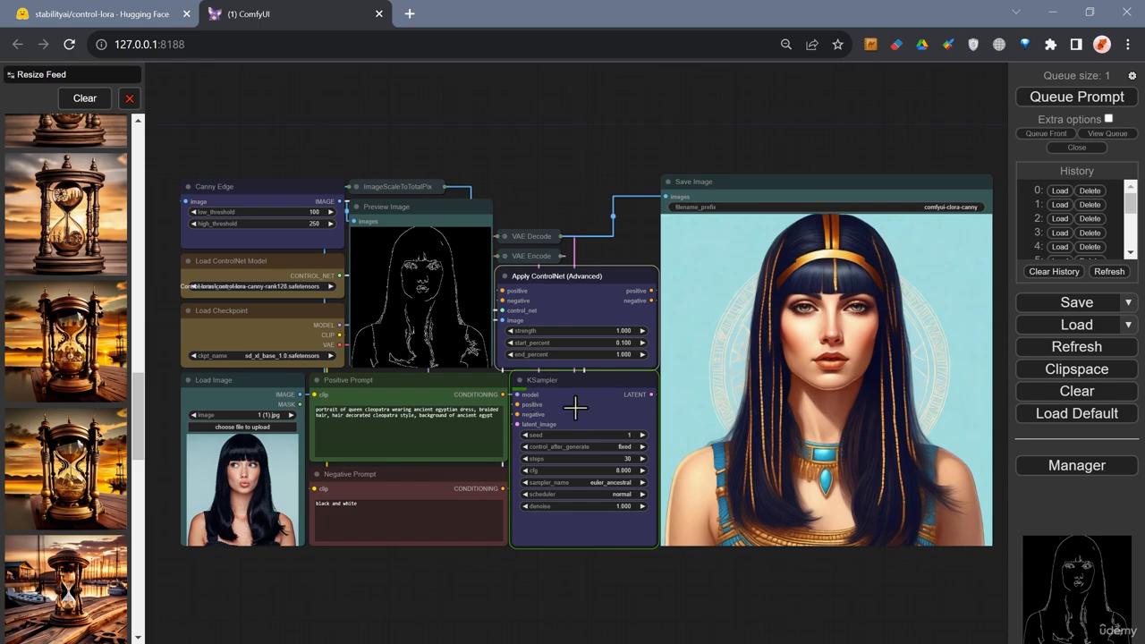
# Watch the KSampler node's progress while the image generates.
pyautogui.scroll(8, 614, 458)
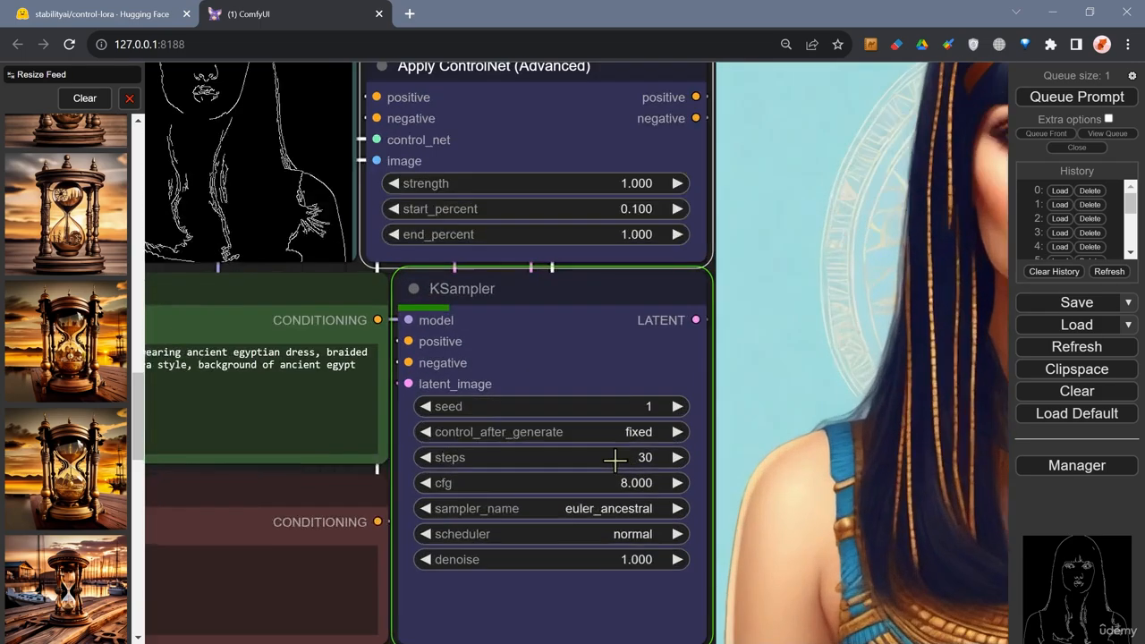
pyautogui.scroll(2, 614, 460)
pyautogui.scroll(1, 615, 461)
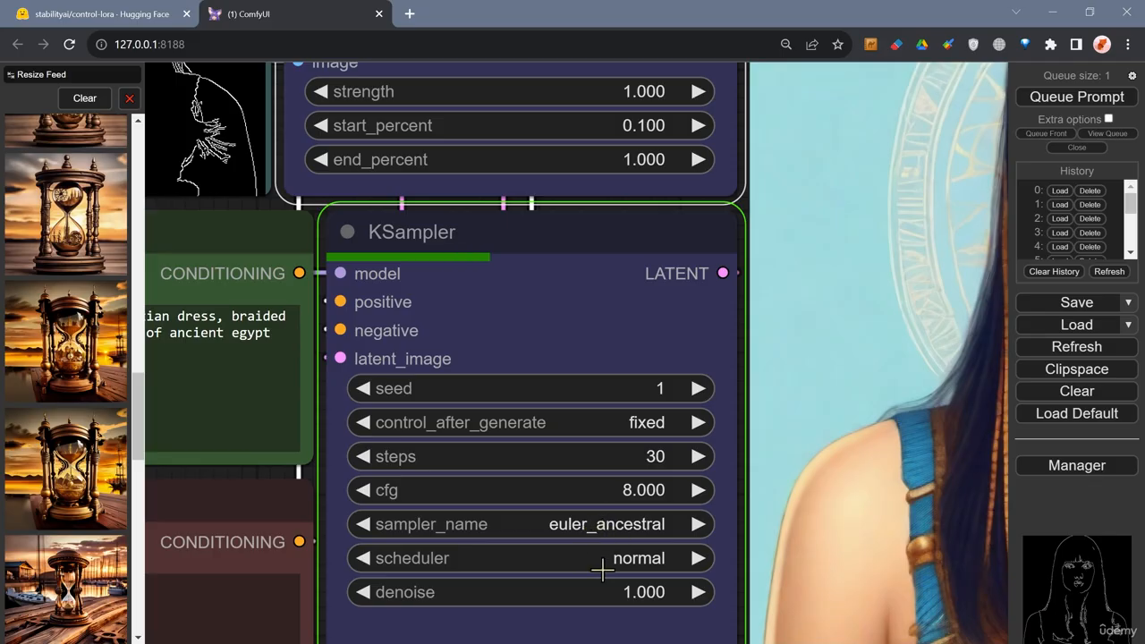
pyautogui.scroll(-5, 605, 530)
pyautogui.scroll(-5, 605, 555)
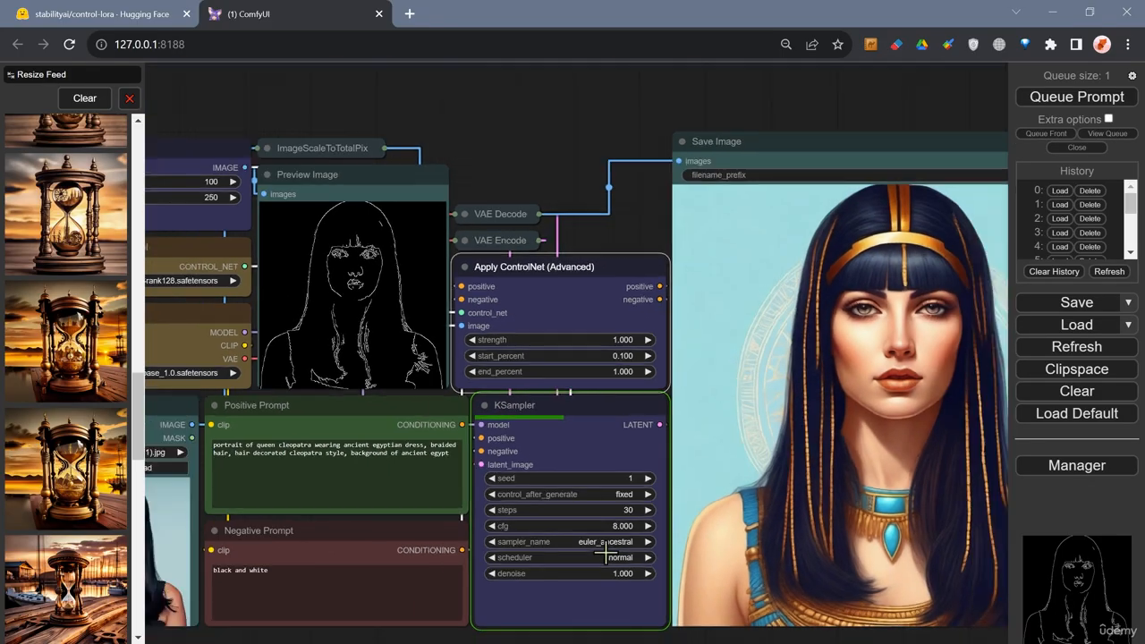
pyautogui.scroll(1, 608, 550)
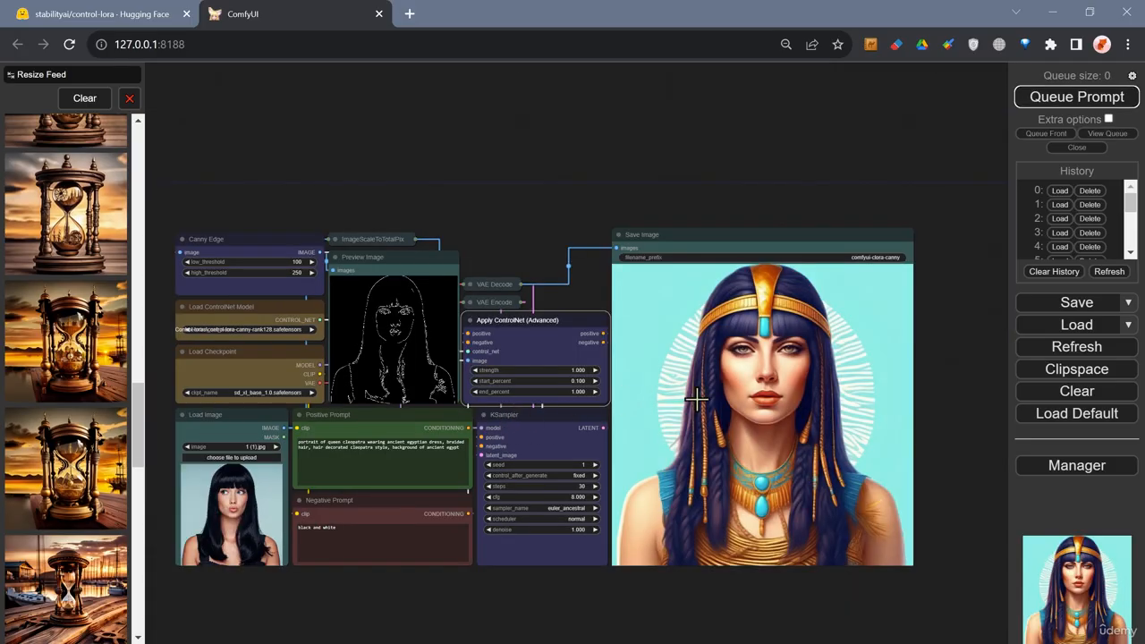
# Inspect the newly generated Cleopatra image alongside the workflow nodes.
pyautogui.scroll(3, 745, 393)
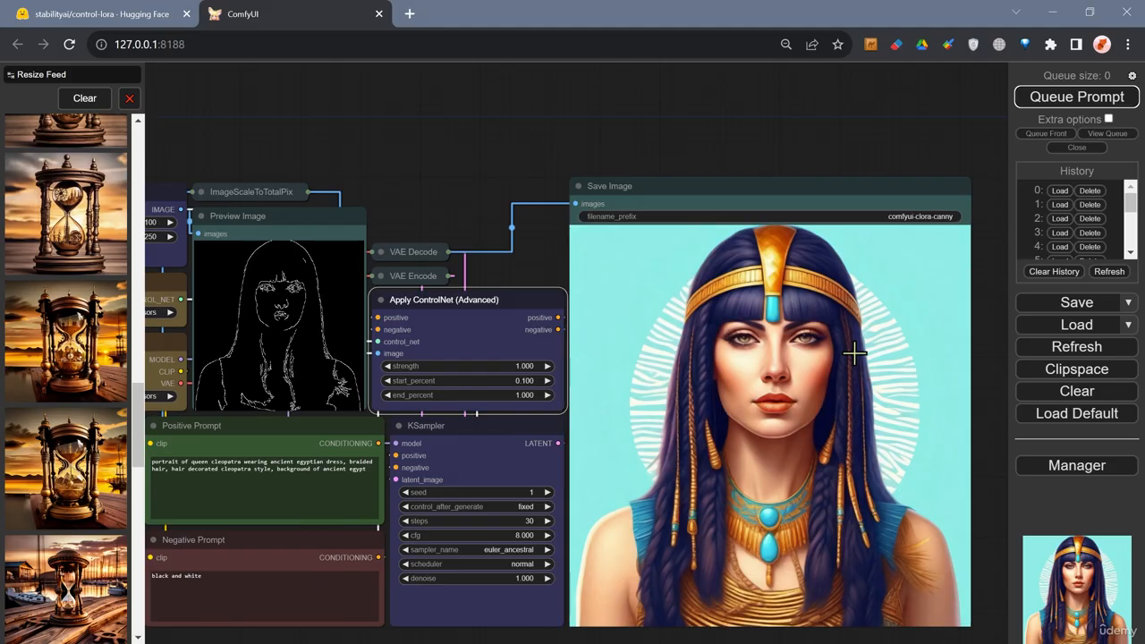
pyautogui.scroll(1, 864, 388)
pyautogui.scroll(-4, 835, 409)
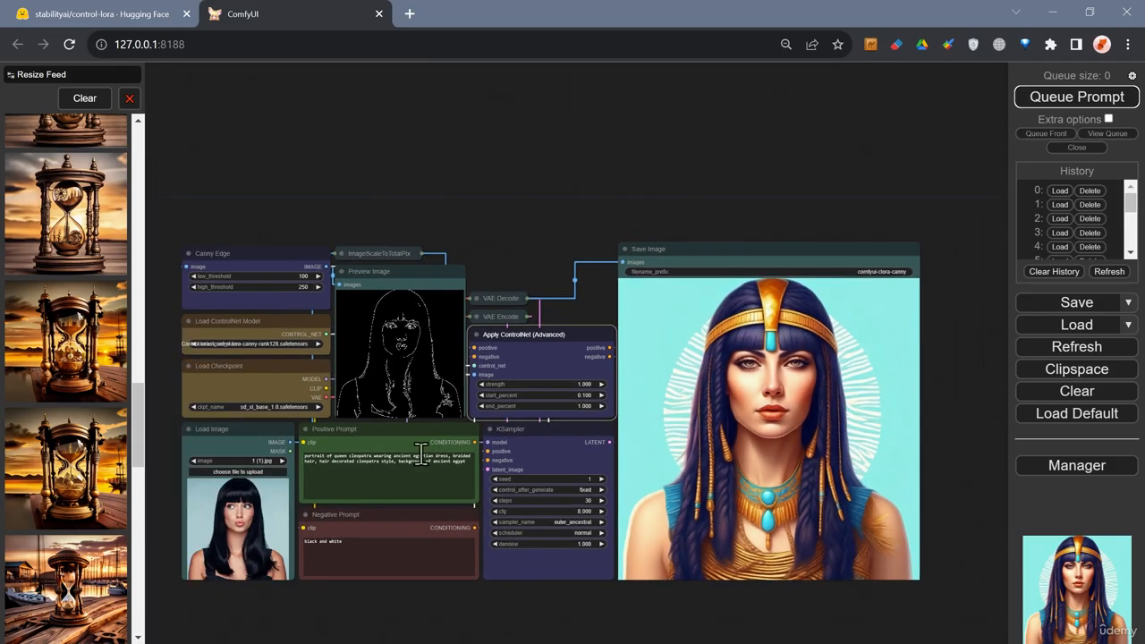
pyautogui.scroll(4, 420, 447)
pyautogui.scroll(3, 365, 459)
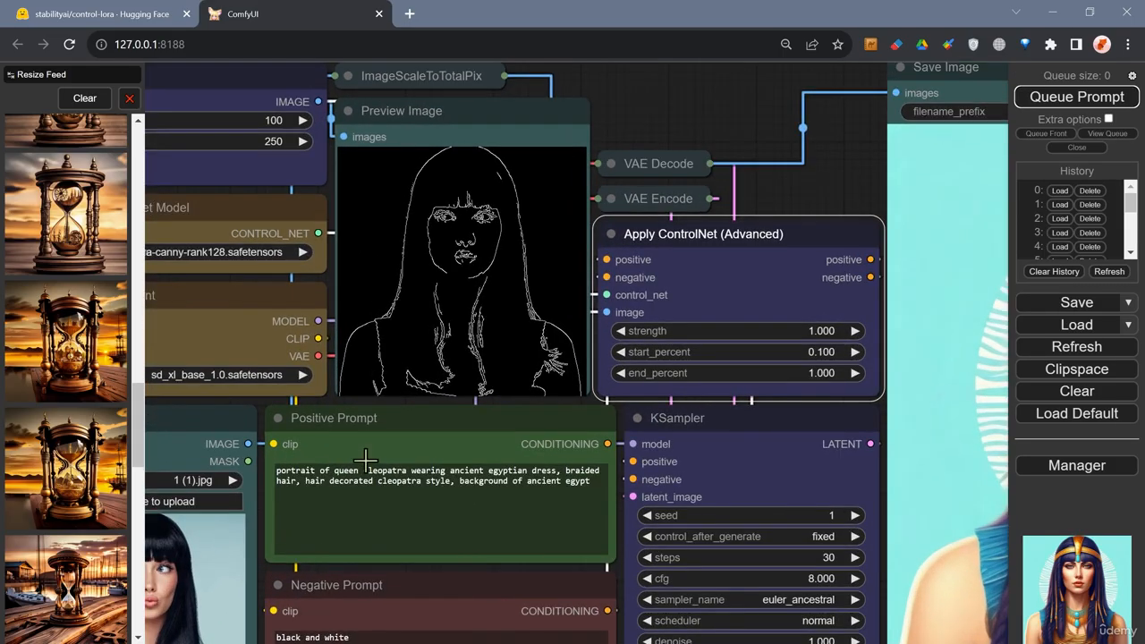
pyautogui.scroll(2, 365, 459)
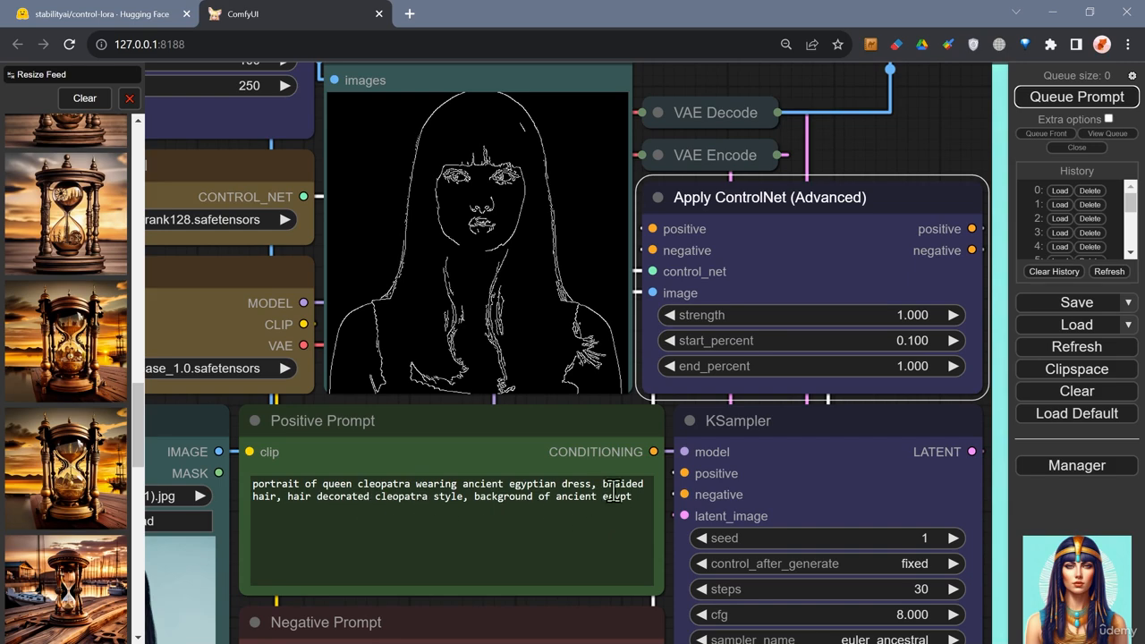
pyautogui.scroll(-7, 611, 494)
pyautogui.moveTo(805, 141); pyautogui.dragTo(582, 121)
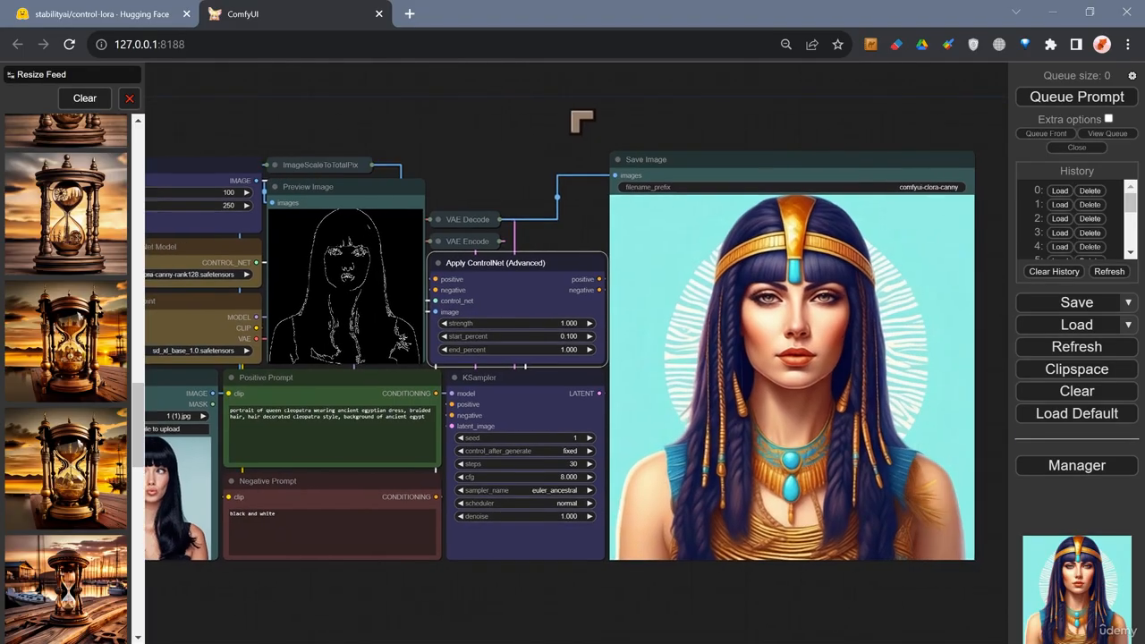
pyautogui.scroll(3, 826, 350)
pyautogui.scroll(-2, 829, 352)
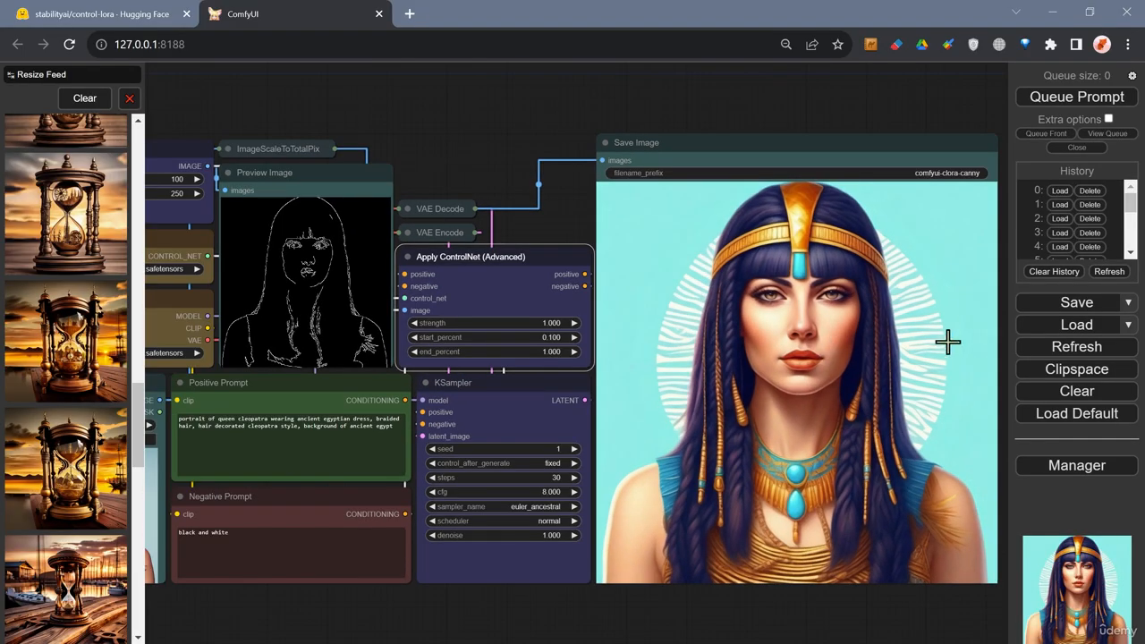
pyautogui.scroll(-2, 680, 414)
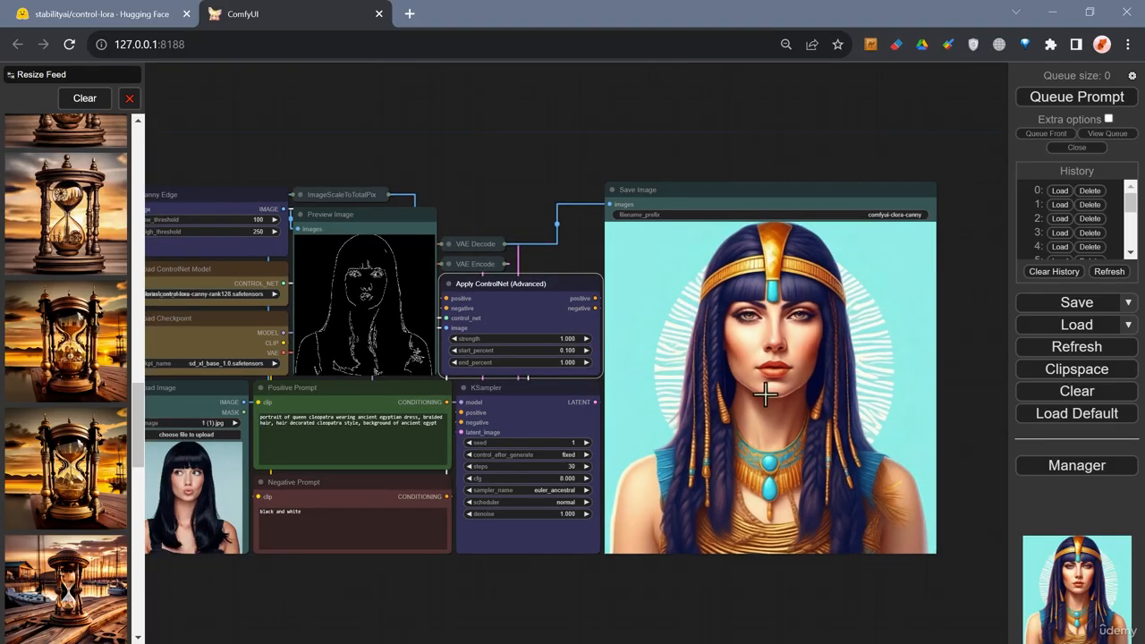
pyautogui.scroll(1, 826, 396)
pyautogui.moveTo(485, 159); pyautogui.dragTo(698, 135)
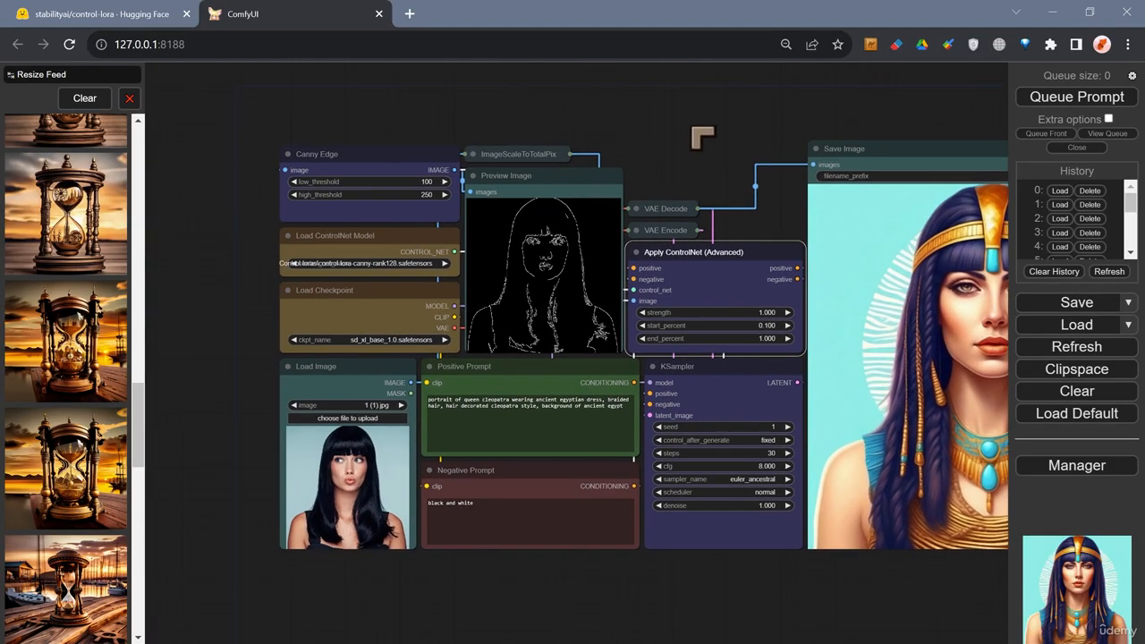
pyautogui.scroll(1, 734, 285)
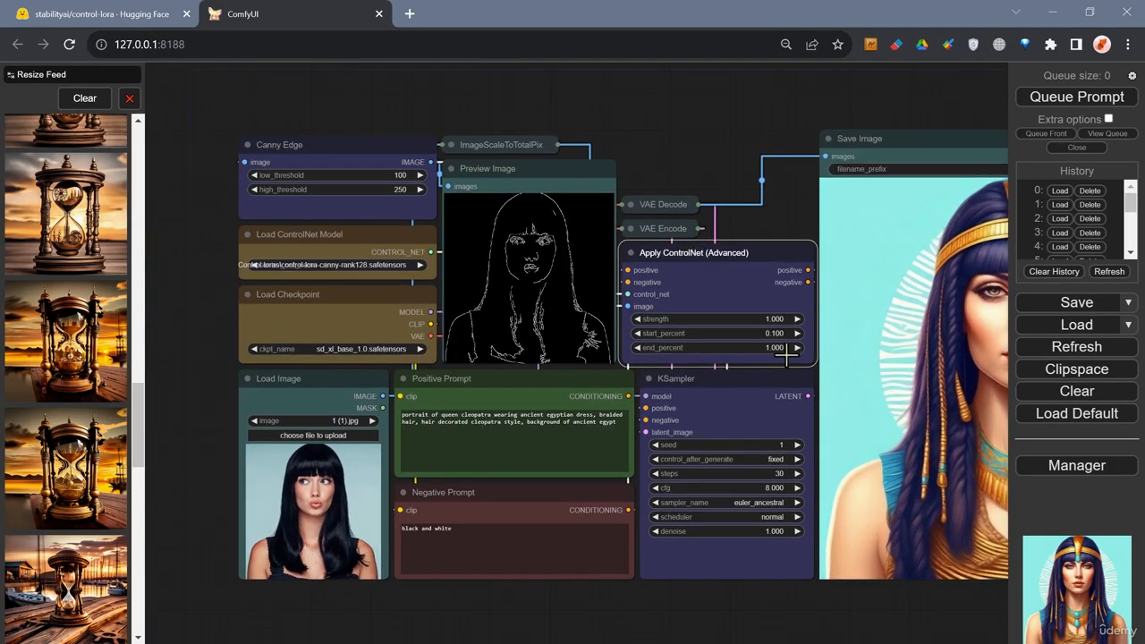
pyautogui.moveTo(712, 145); pyautogui.dragTo(627, 177)
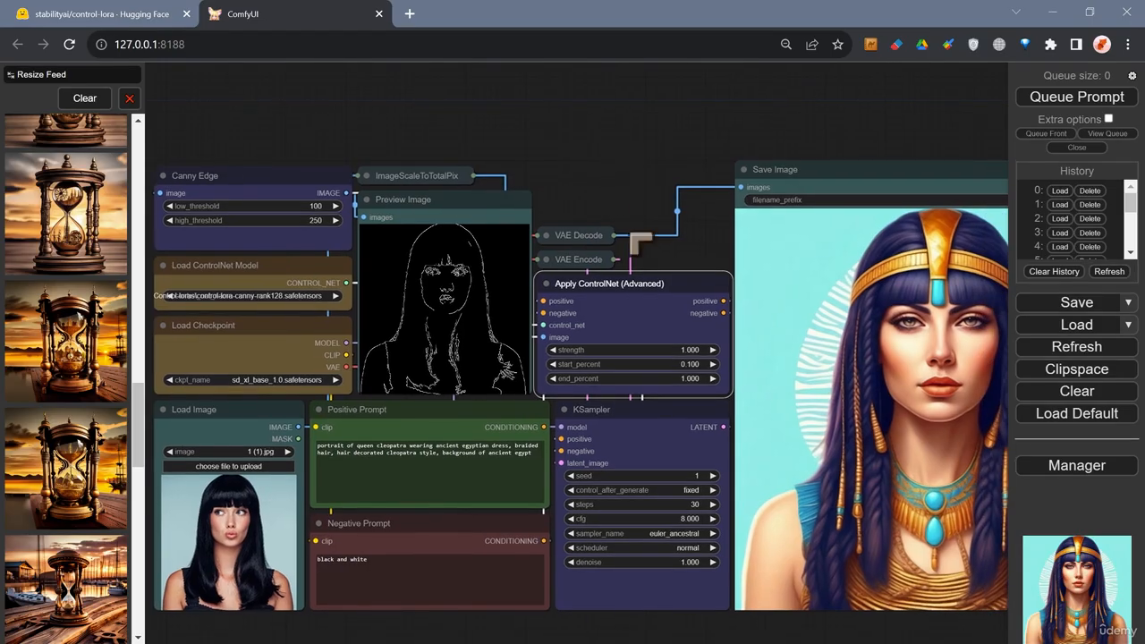
# Set the Apply ControlNet (Advanced) node's strength to 0.802.
pyautogui.click(689, 350)
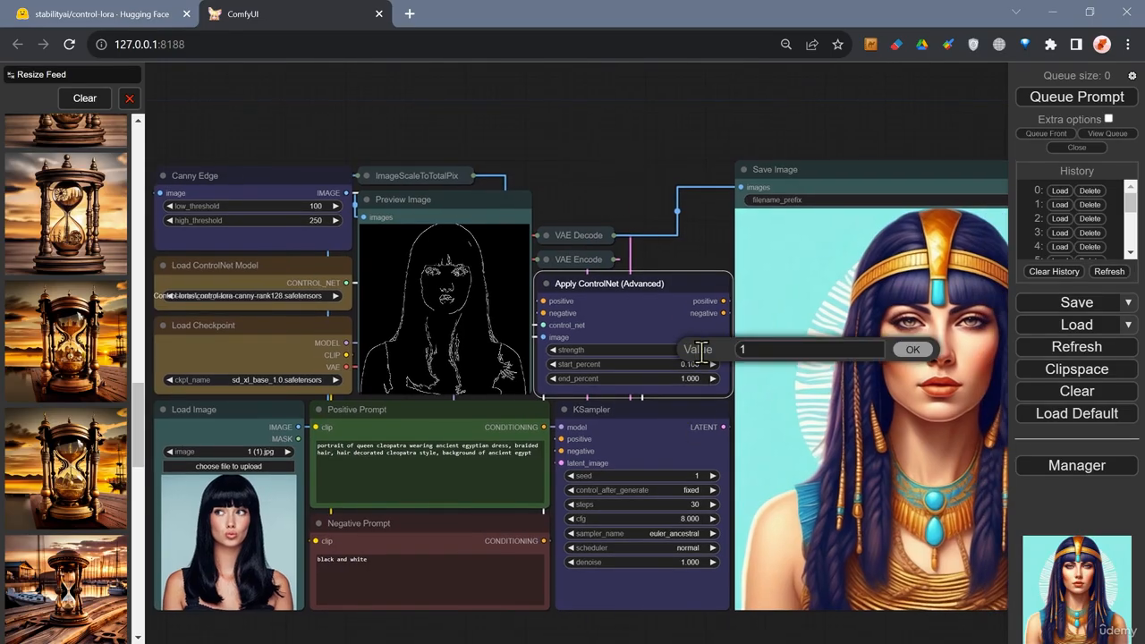
pyautogui.moveTo(772, 355); pyautogui.dragTo(684, 355)
pyautogui.click(701, 249)
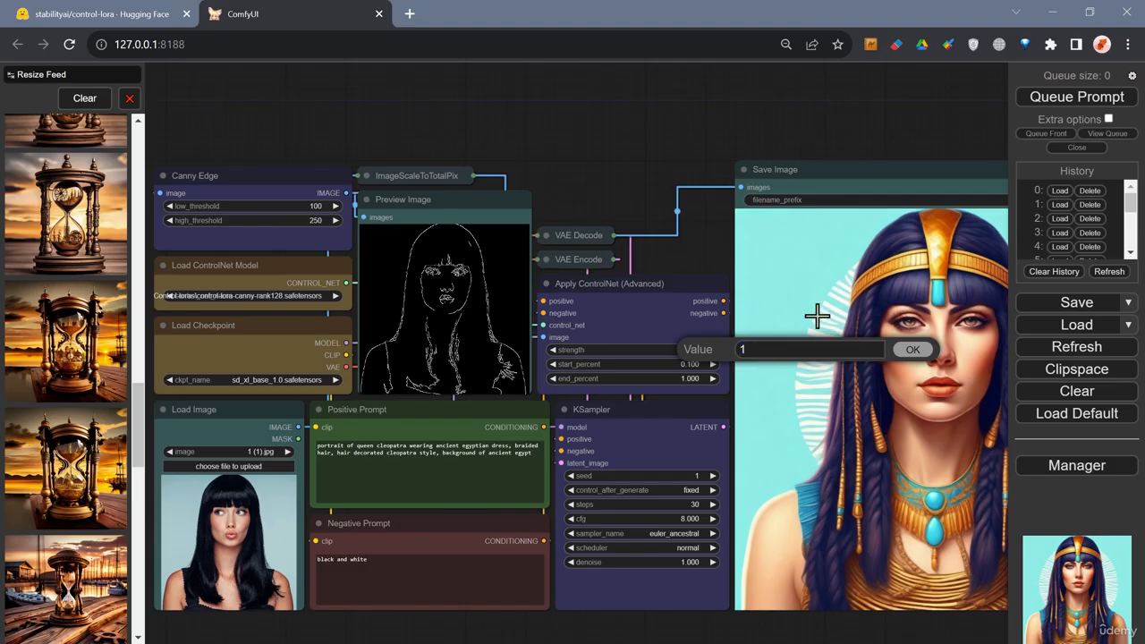
pyautogui.click(925, 354)
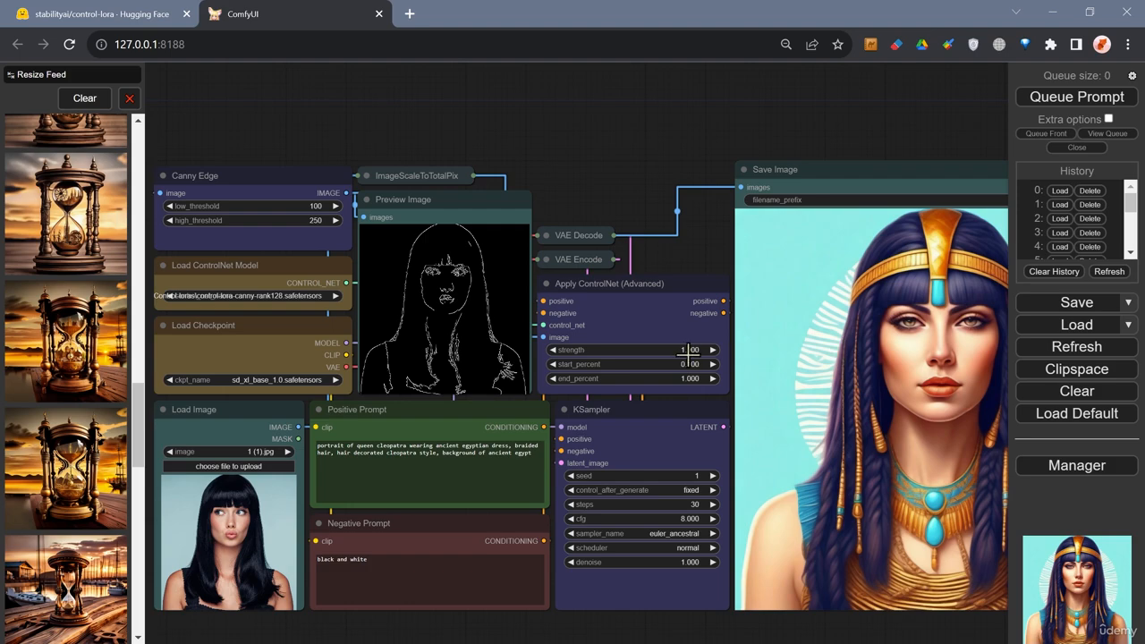
pyautogui.moveTo(688, 355)
pyautogui.mouseDown()
pyautogui.moveTo(662, 354)
pyautogui.moveTo(672, 355)
pyautogui.mouseUp()
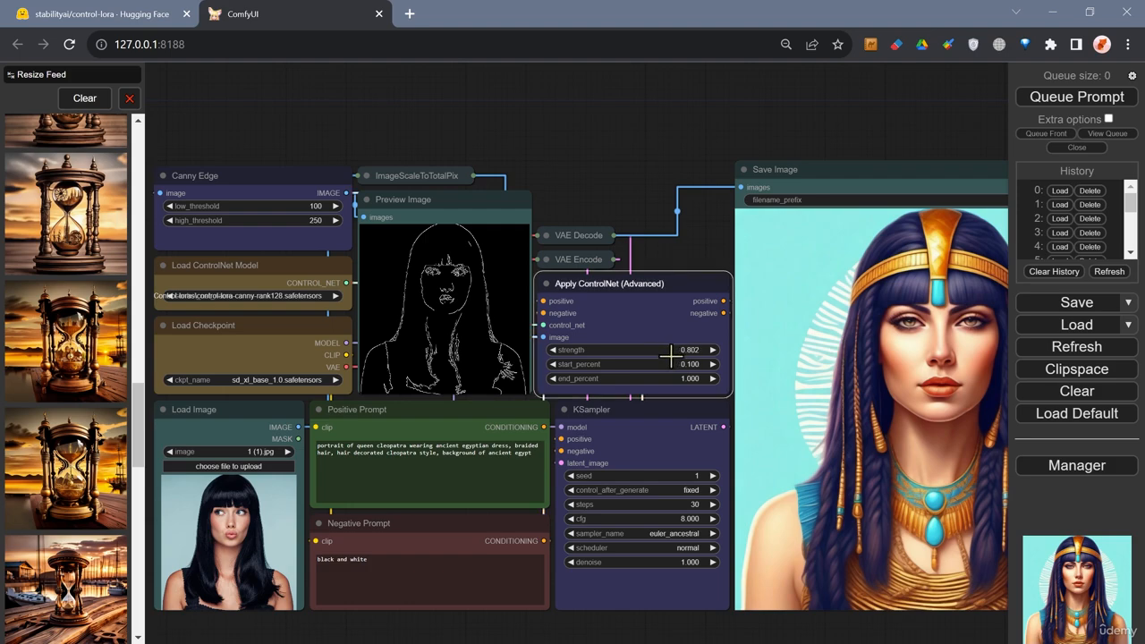
pyautogui.click(715, 261)
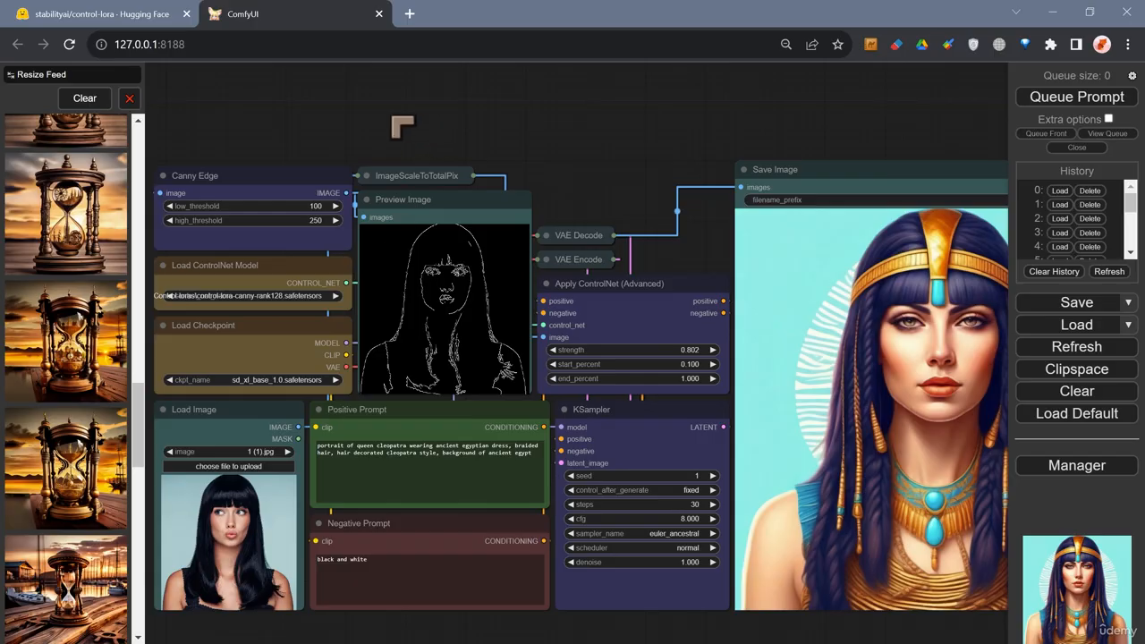
# Switch the Load Checkpoint model to dreamshaperXL10_alpha2Xl10.safetensors.
pyautogui.moveTo(402, 125); pyautogui.dragTo(477, 126)
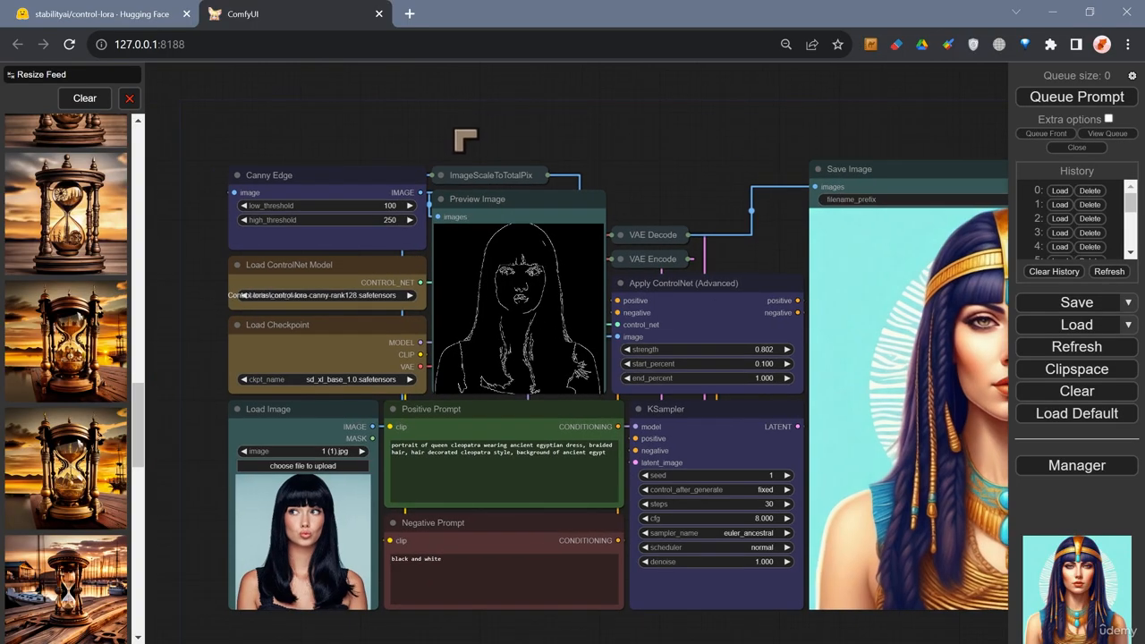
pyautogui.click(337, 381)
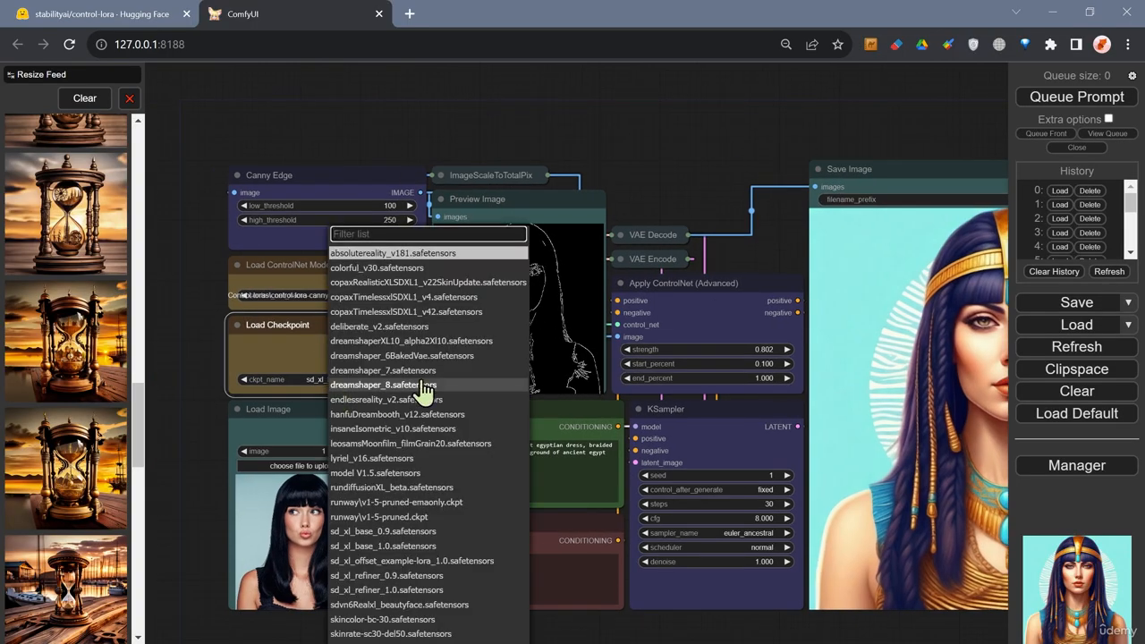
pyautogui.click(411, 341)
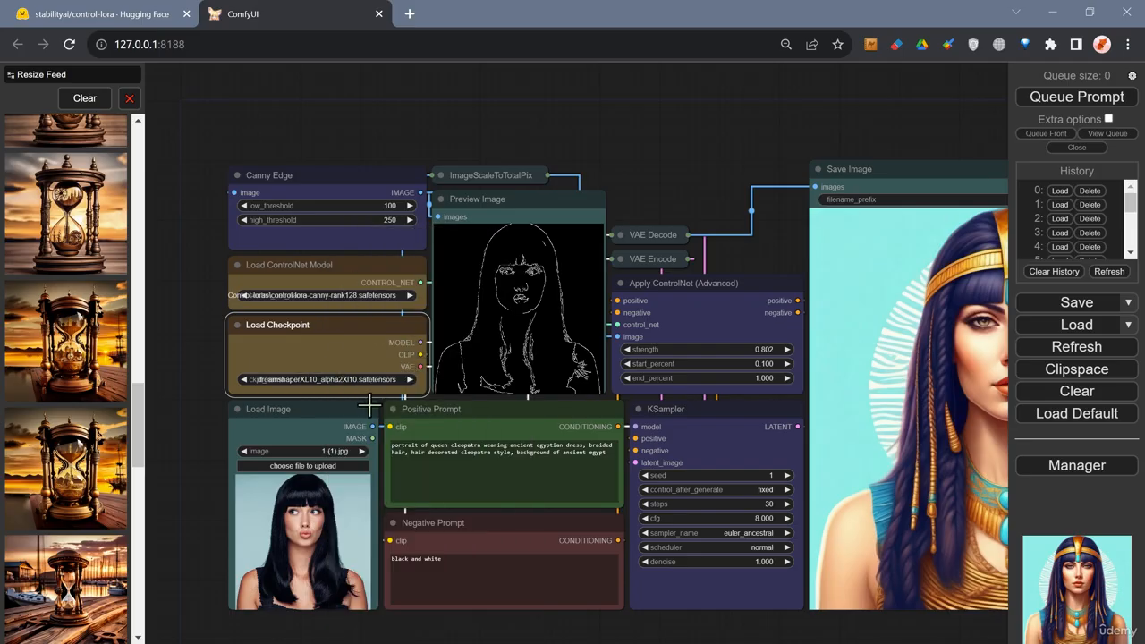
# Queue the prompt to generate a new image with the DreamShaper XL checkpoint.
pyautogui.click(456, 140)
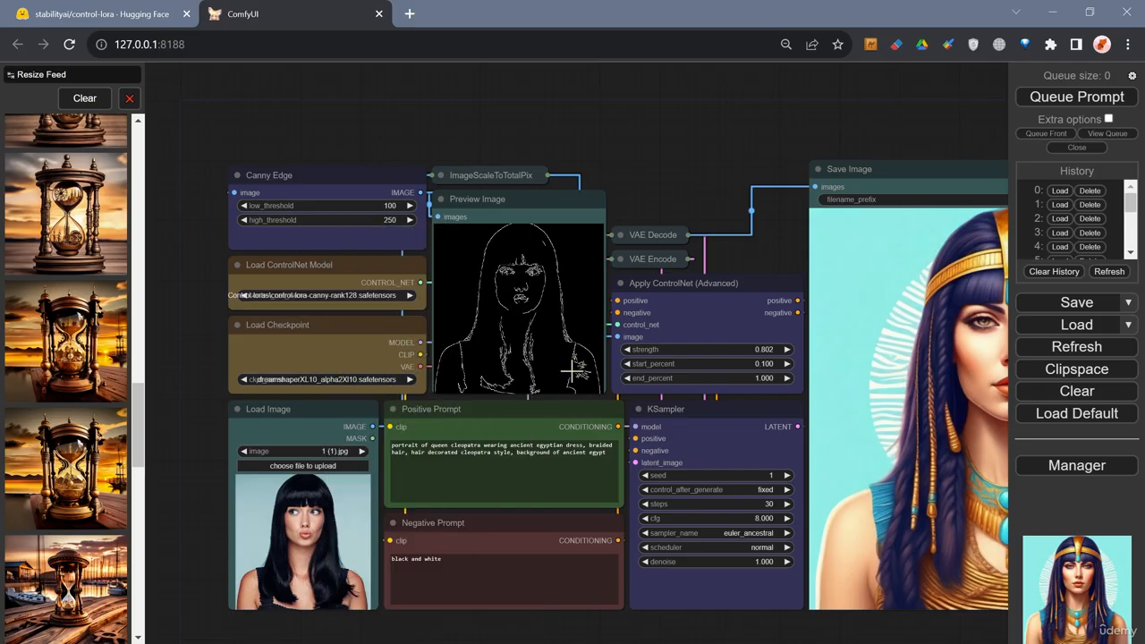
pyautogui.scroll(-2, 575, 372)
pyautogui.scroll(2, 592, 392)
pyautogui.moveTo(680, 165); pyautogui.dragTo(463, 135)
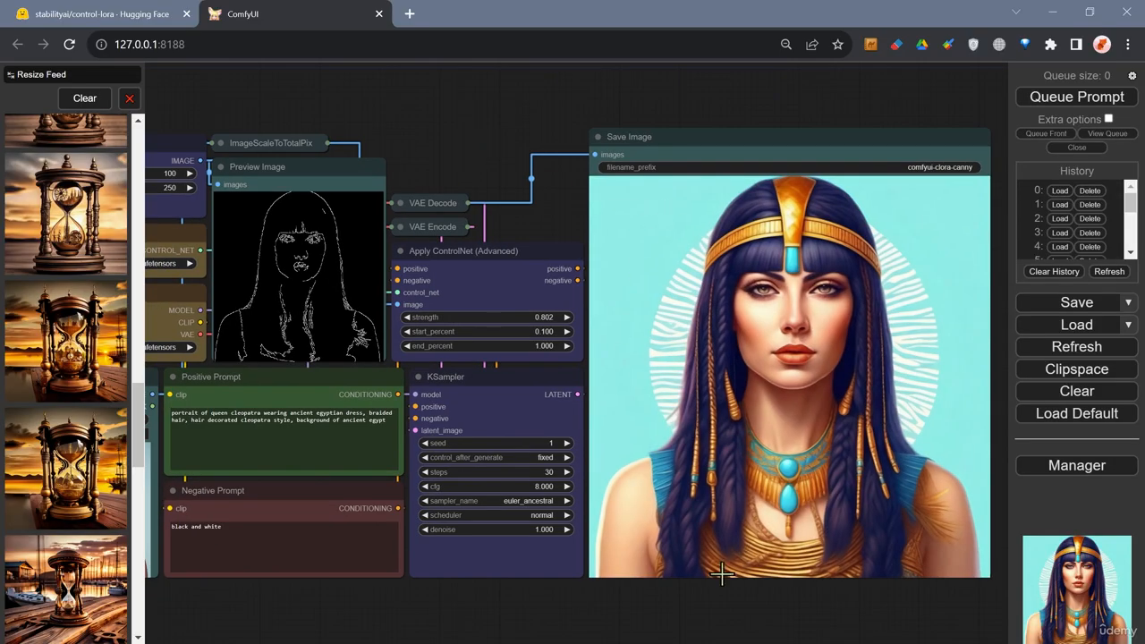
pyautogui.scroll(-2, 723, 573)
pyautogui.scroll(1, 769, 514)
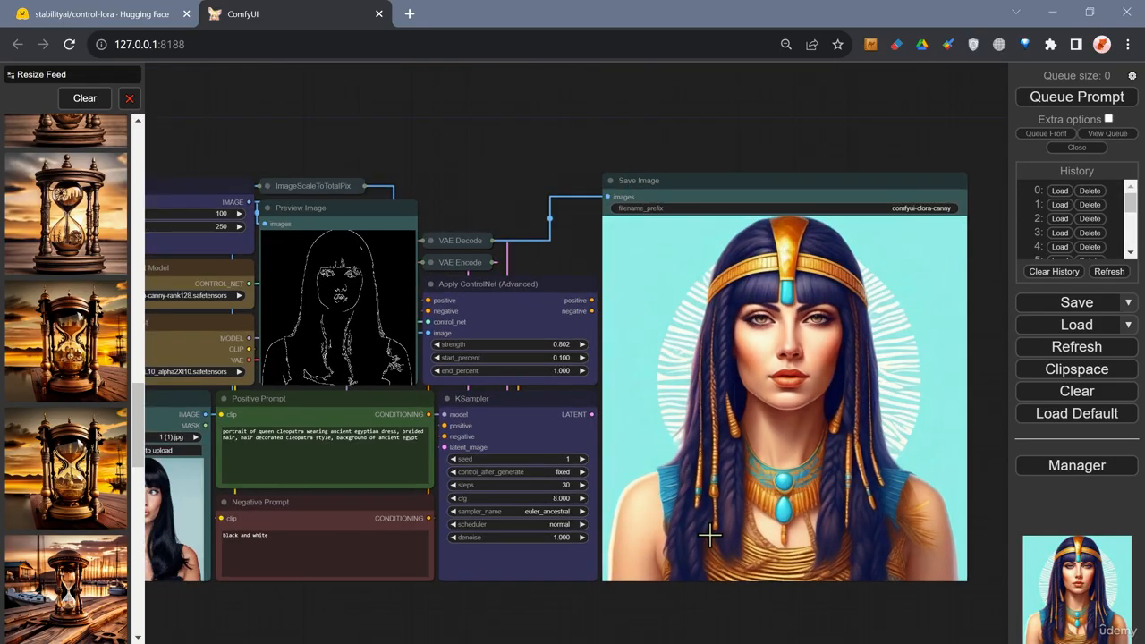
pyautogui.scroll(-1, 475, 629)
pyautogui.moveTo(475, 629); pyautogui.dragTo(635, 605)
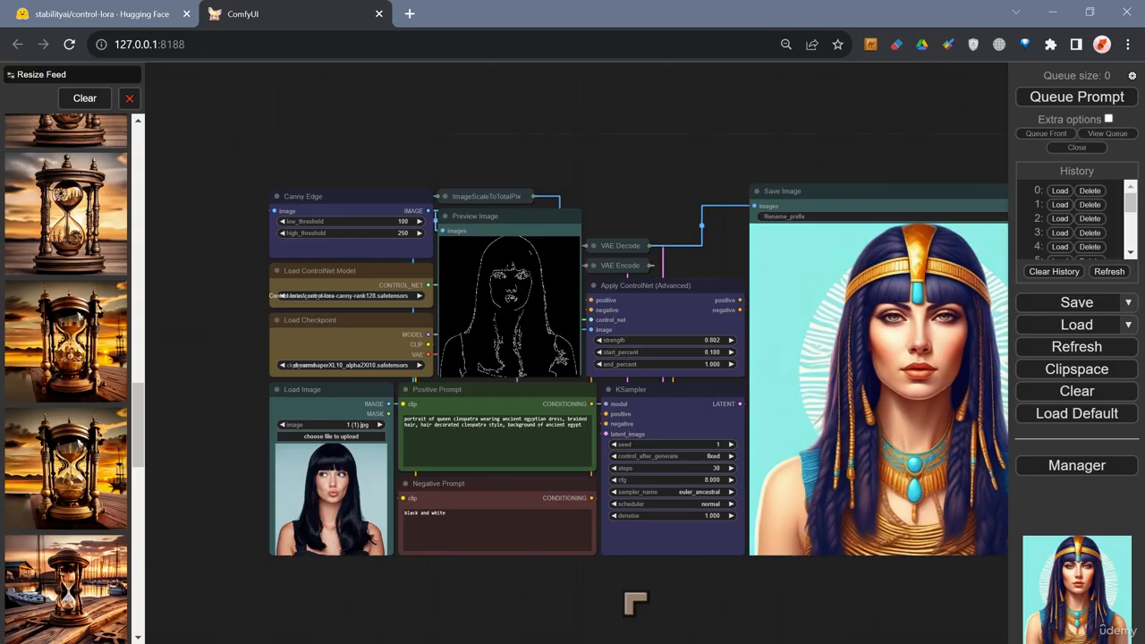
pyautogui.click(1038, 101)
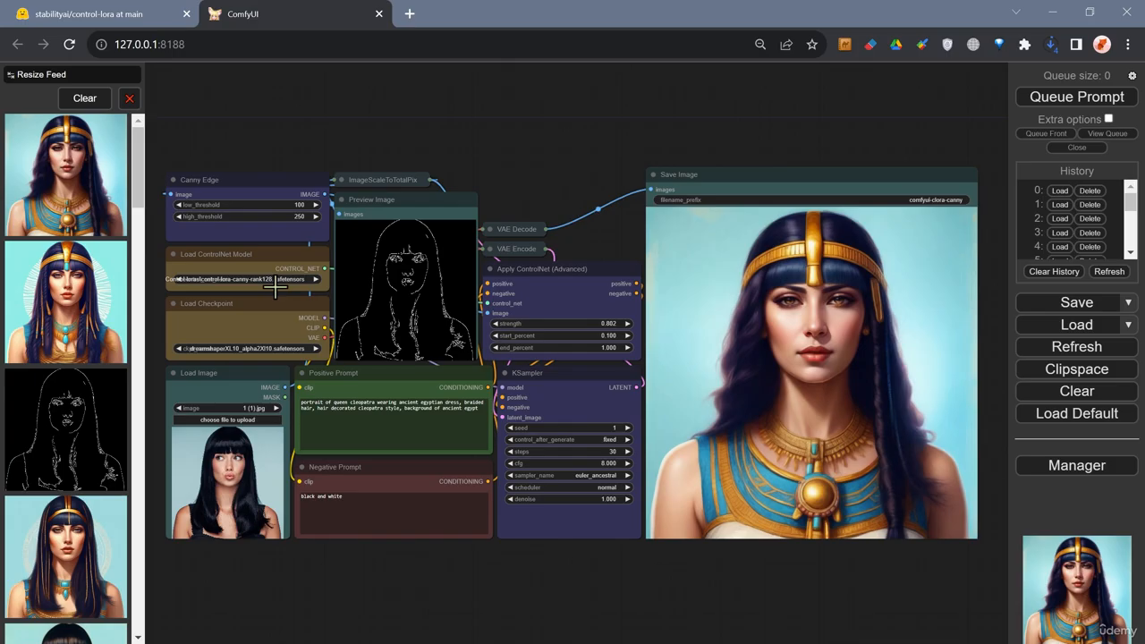
# Open the newest feed image full-size and flip between it and the previous result.
pyautogui.scroll(3, 799, 335)
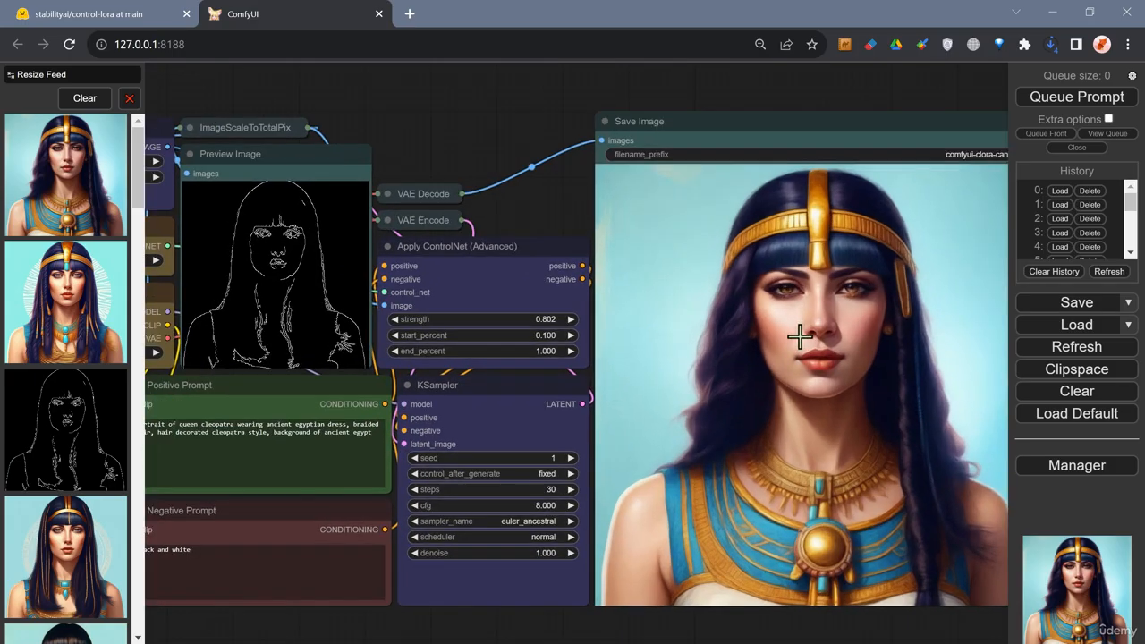
pyautogui.scroll(-3, 799, 335)
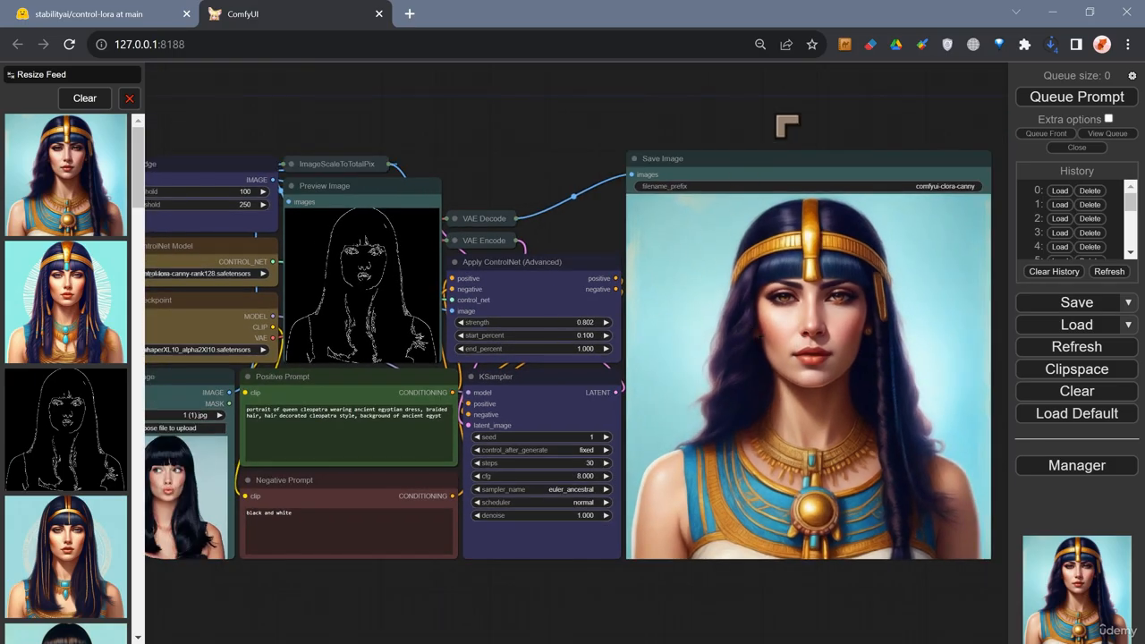
pyautogui.scroll(-2, 651, 277)
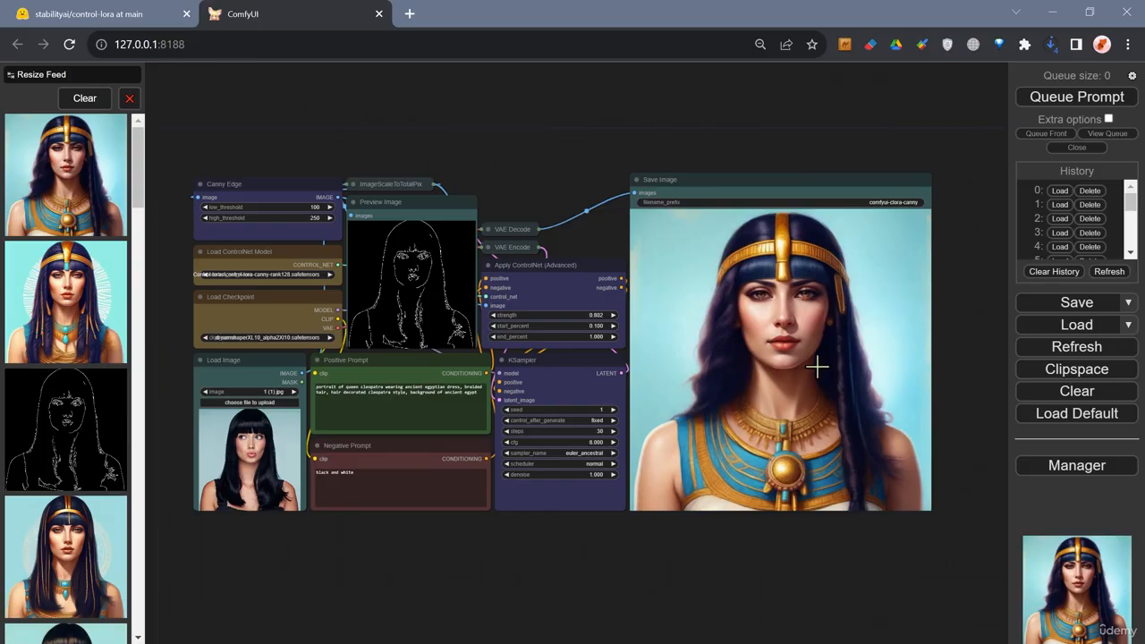
pyautogui.scroll(1, 728, 397)
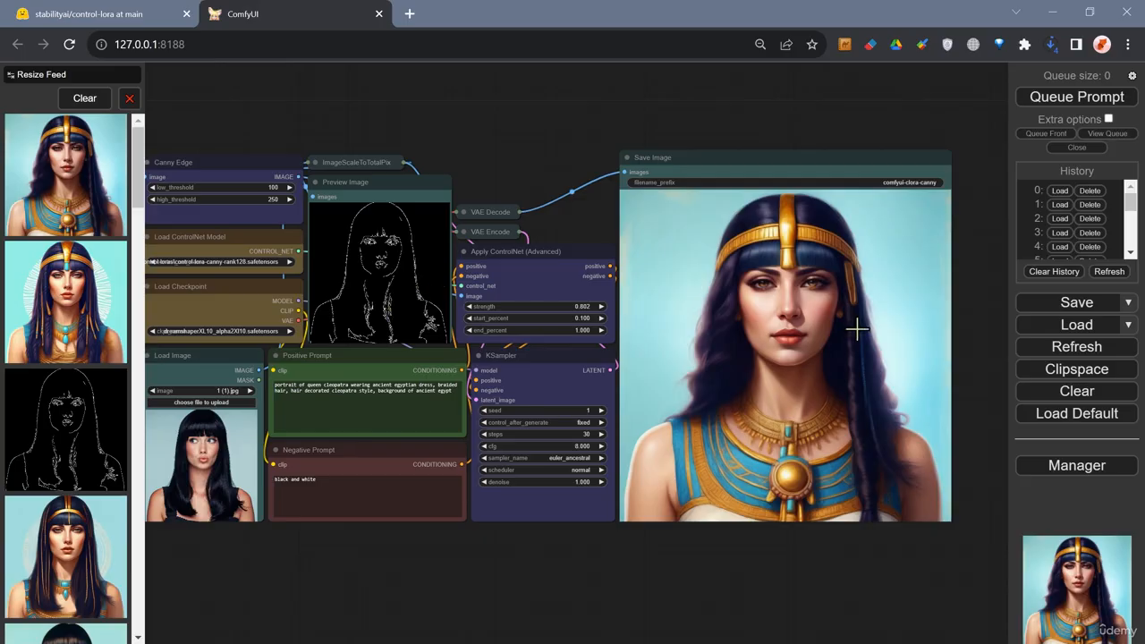
pyautogui.click(54, 219)
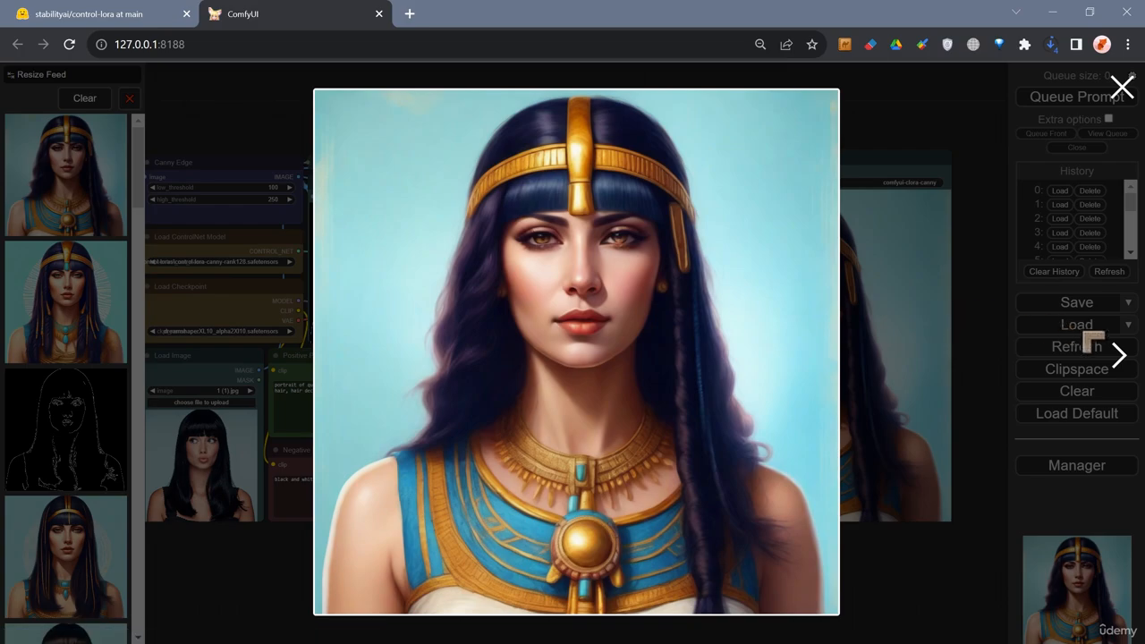
pyautogui.click(1118, 358)
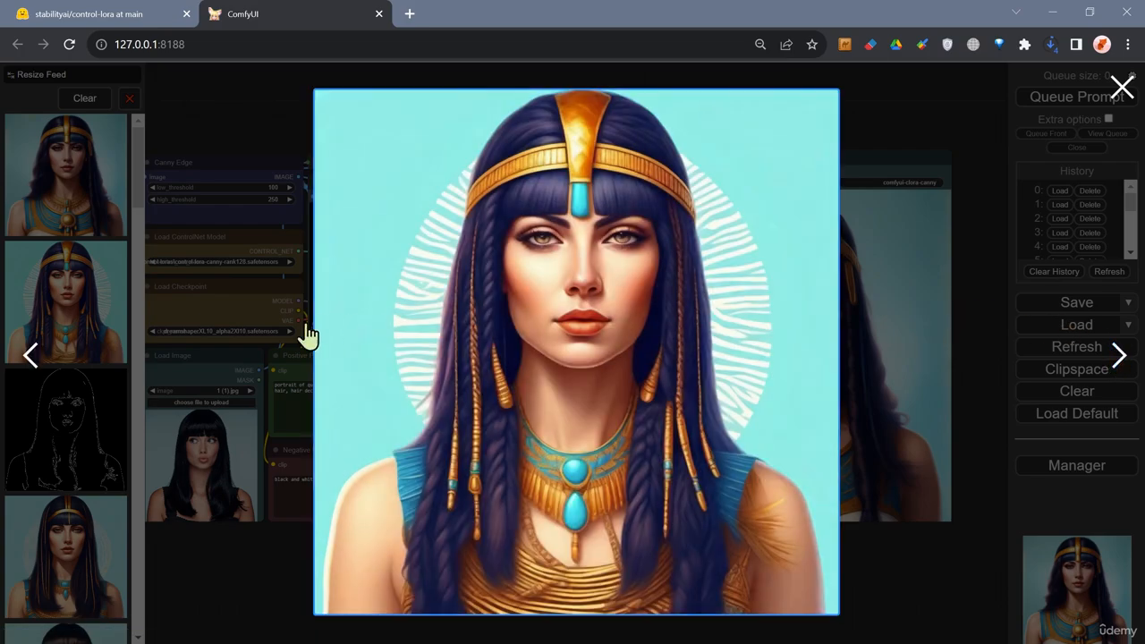
pyautogui.click(33, 355)
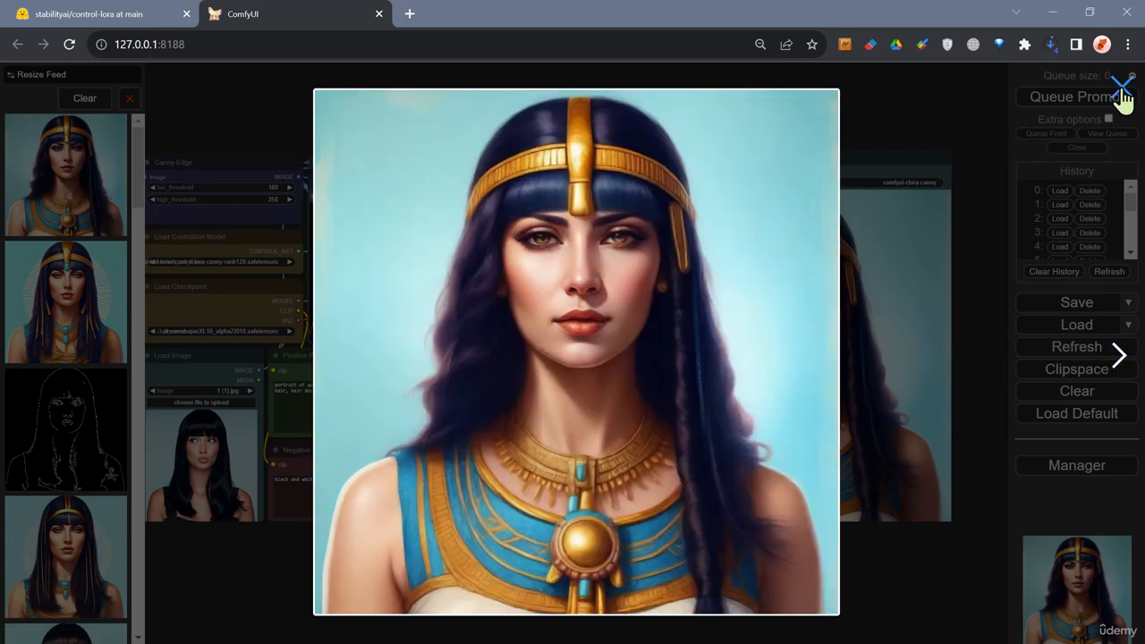
pyautogui.click(1121, 89)
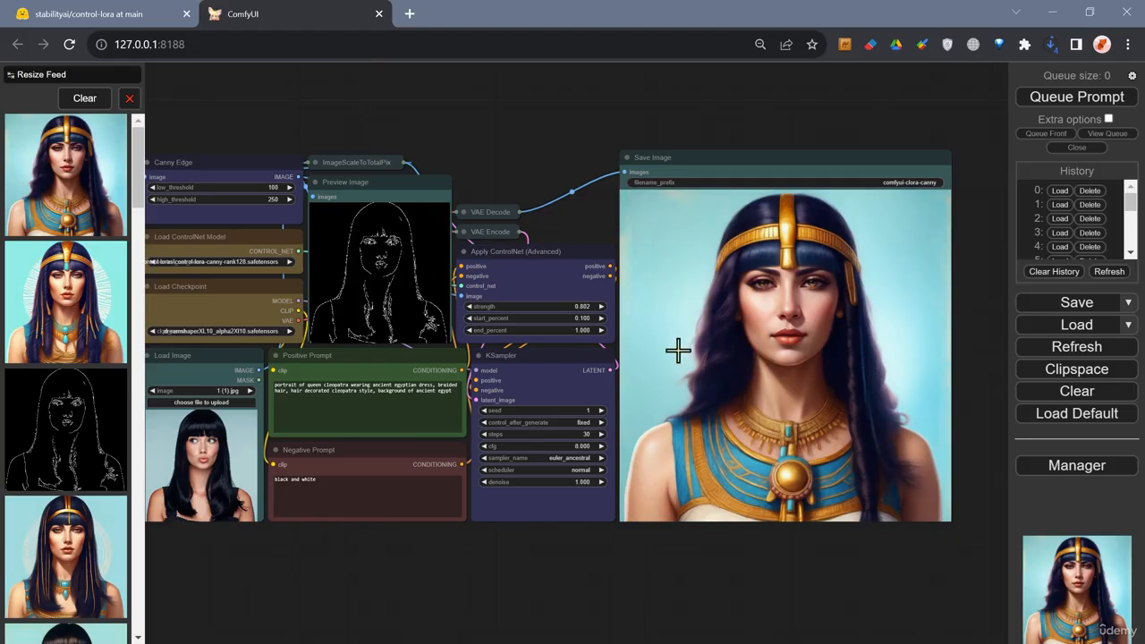
# Zoom in on the Apply ControlNet settings and reopen the earlier Cleopatra image from the feed.
pyautogui.scroll(7, 573, 311)
pyautogui.scroll(2, 572, 311)
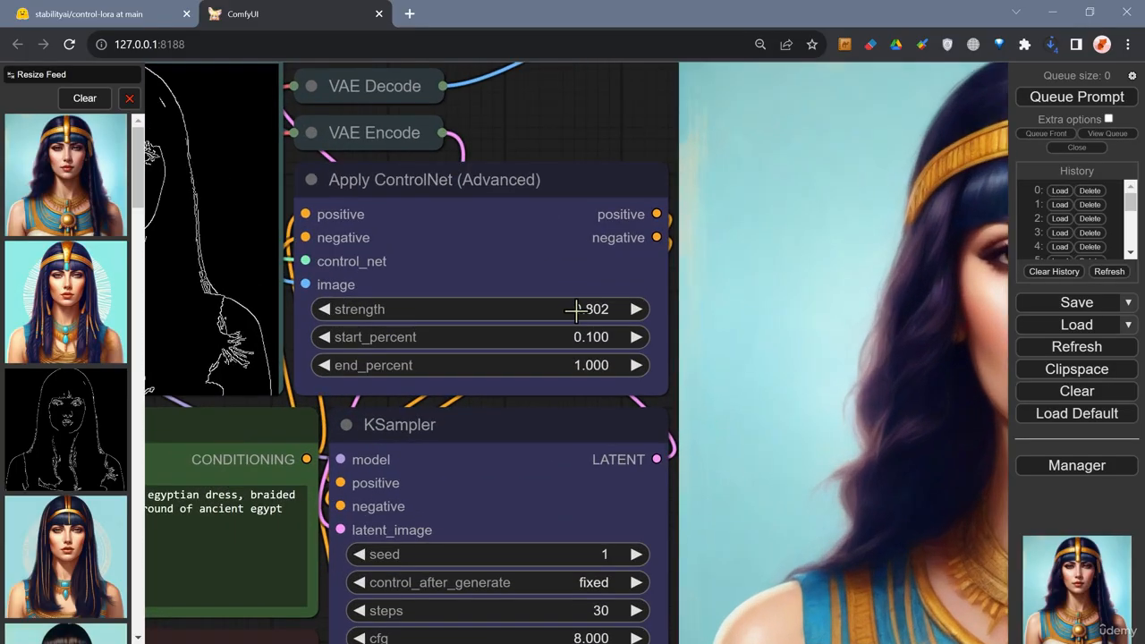
pyautogui.scroll(1, 577, 308)
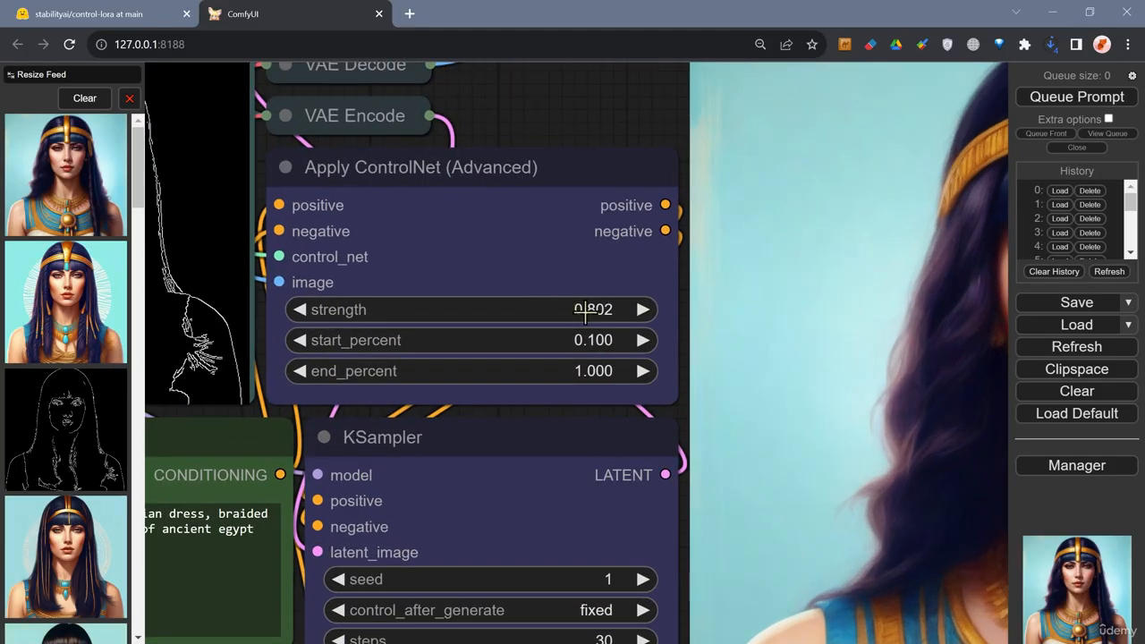
pyautogui.scroll(-8, 583, 310)
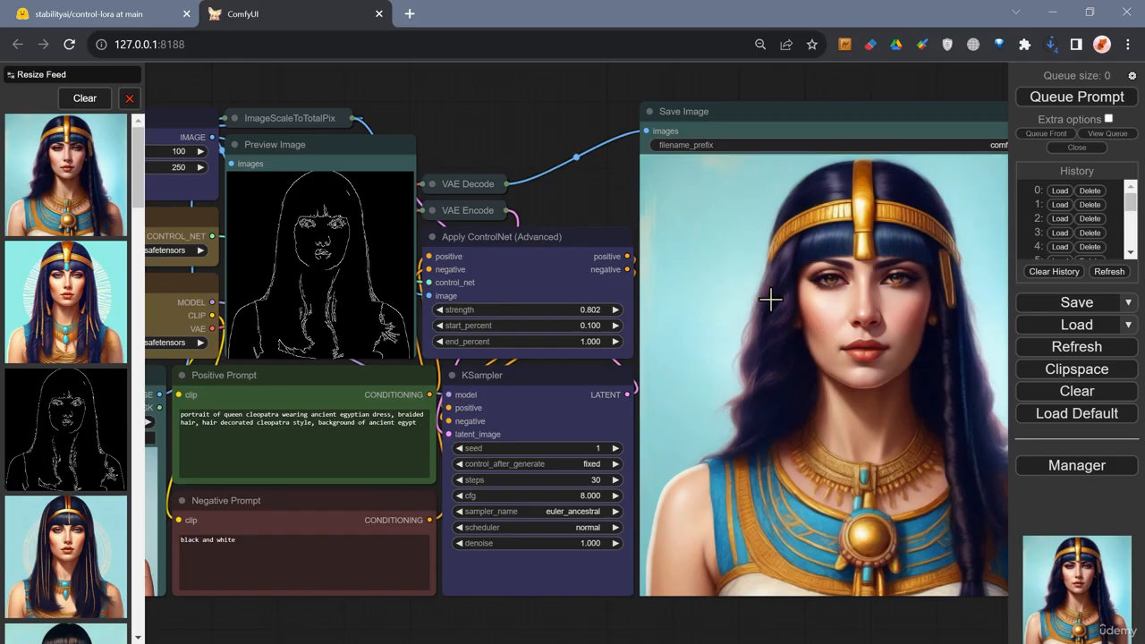
pyautogui.moveTo(607, 224)
pyautogui.mouseDown()
pyautogui.moveTo(588, 204)
pyautogui.moveTo(599, 204)
pyautogui.mouseUp()
pyautogui.scroll(-2, 607, 207)
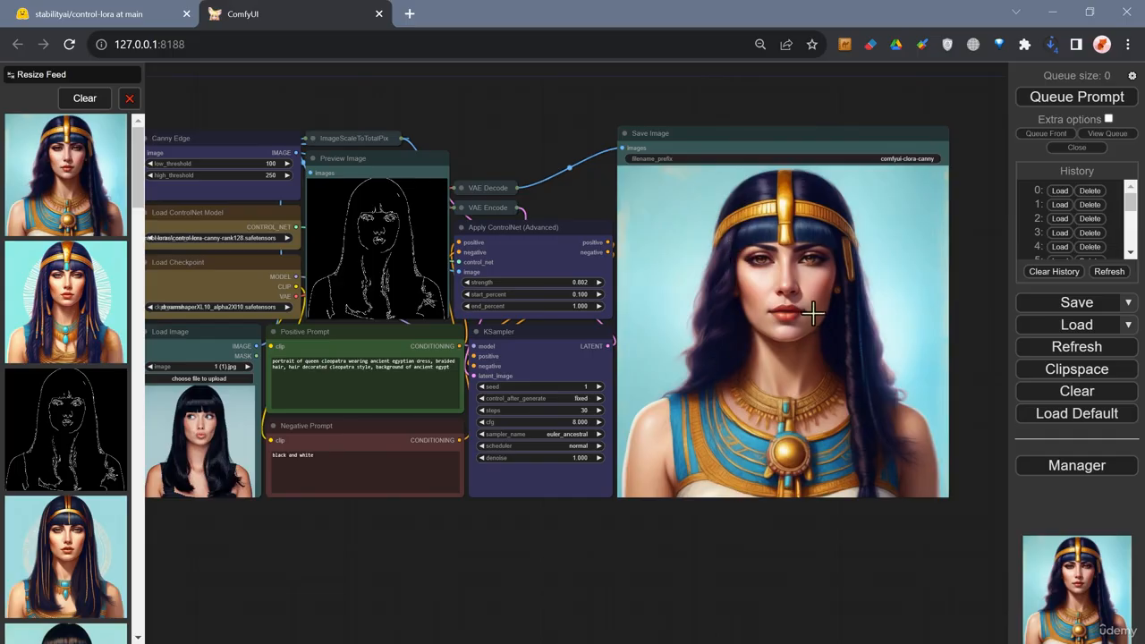
pyautogui.click(72, 331)
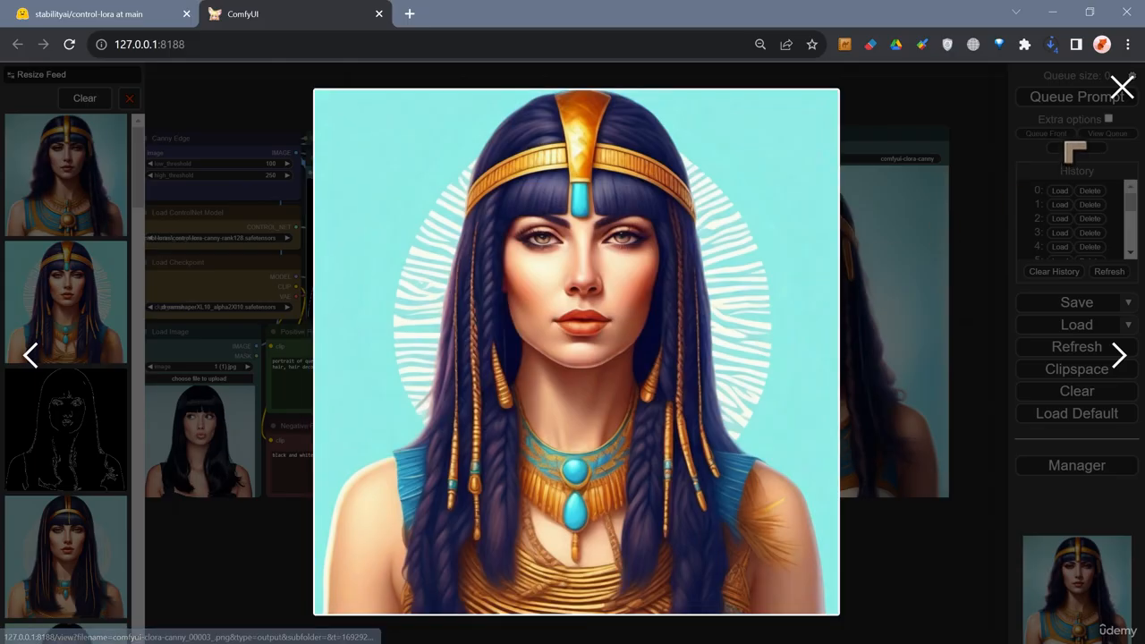
pyautogui.click(1124, 87)
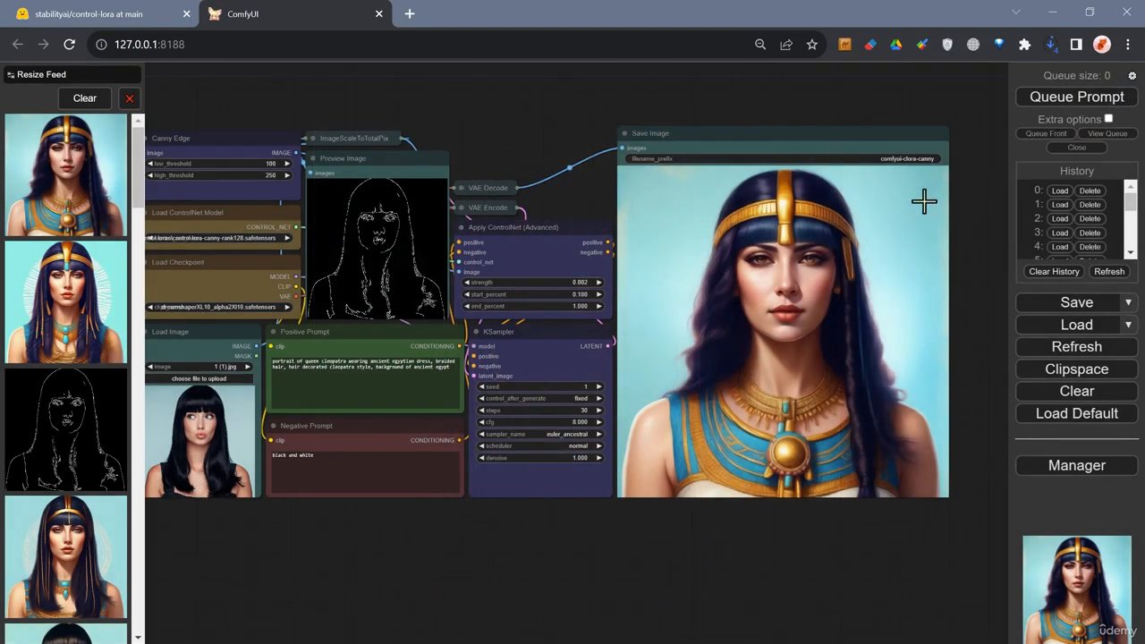
# Zoom into the generated portrait's face and pan the canvas back to show the whole workflow.
pyautogui.scroll(5, 805, 233)
pyautogui.scroll(4, 834, 284)
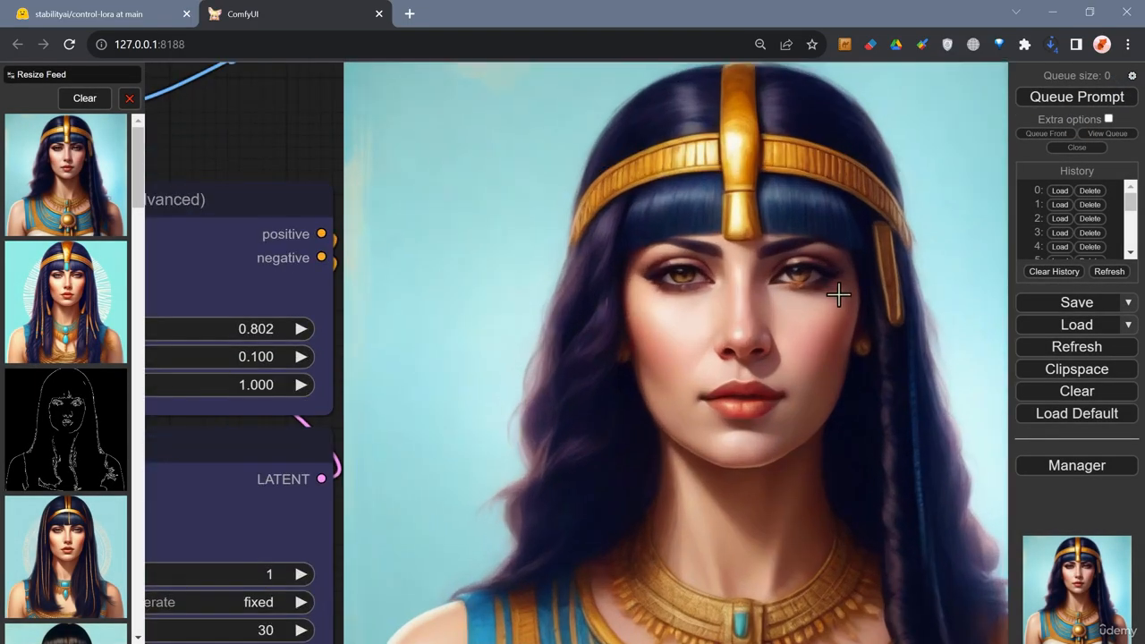
pyautogui.scroll(1, 842, 294)
pyautogui.scroll(-1, 842, 294)
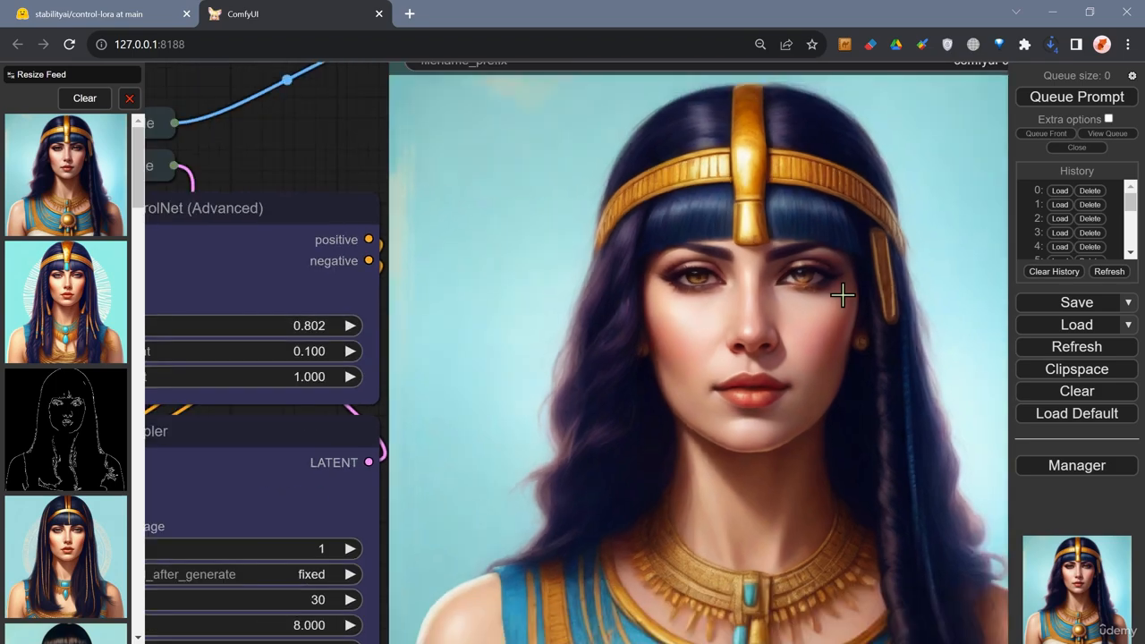
pyautogui.scroll(-4, 842, 294)
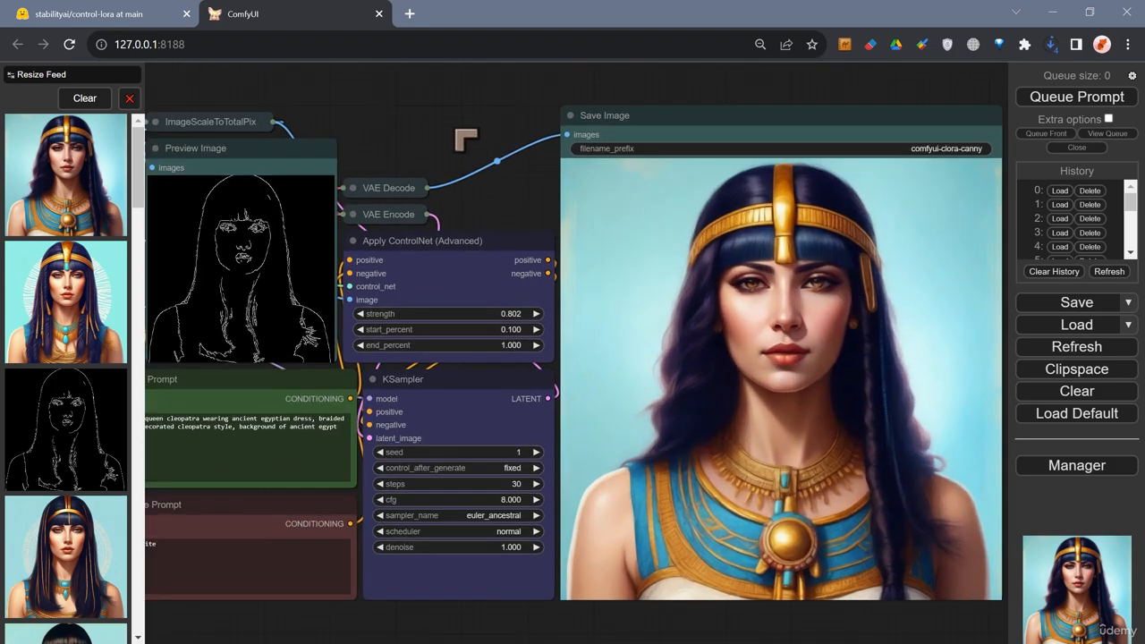
pyautogui.moveTo(465, 141)
pyautogui.mouseDown()
pyautogui.moveTo(678, 111)
pyautogui.moveTo(713, 135)
pyautogui.moveTo(708, 146)
pyautogui.moveTo(549, 156)
pyautogui.moveTo(461, 148)
pyautogui.mouseUp()
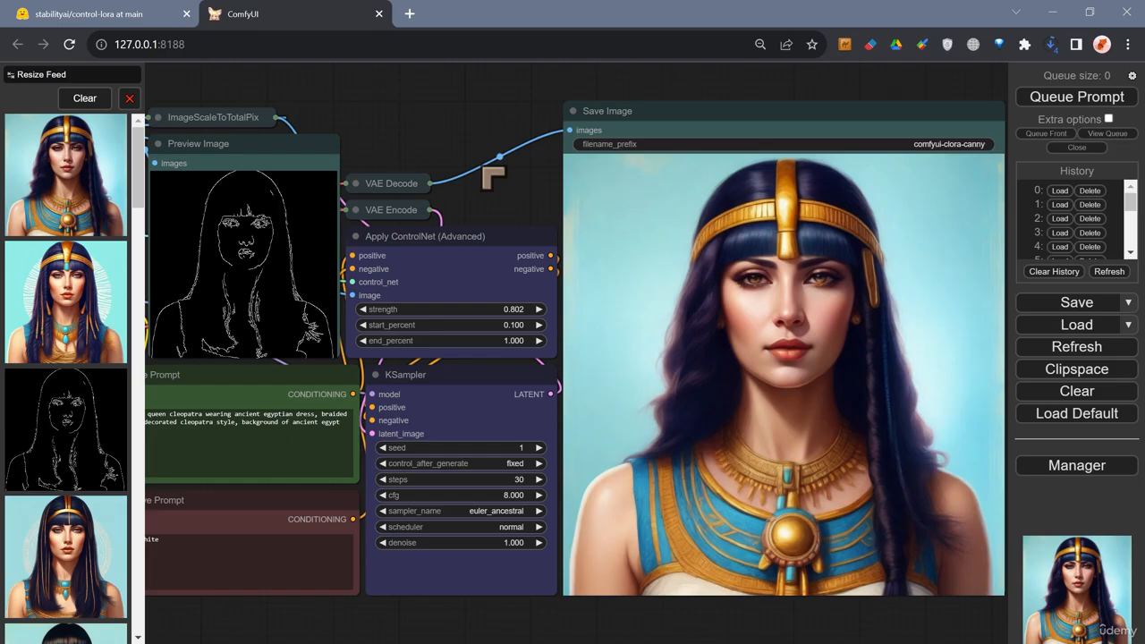
pyautogui.moveTo(522, 192)
pyautogui.mouseDown()
pyautogui.moveTo(466, 181)
pyautogui.moveTo(529, 185)
pyautogui.mouseUp()
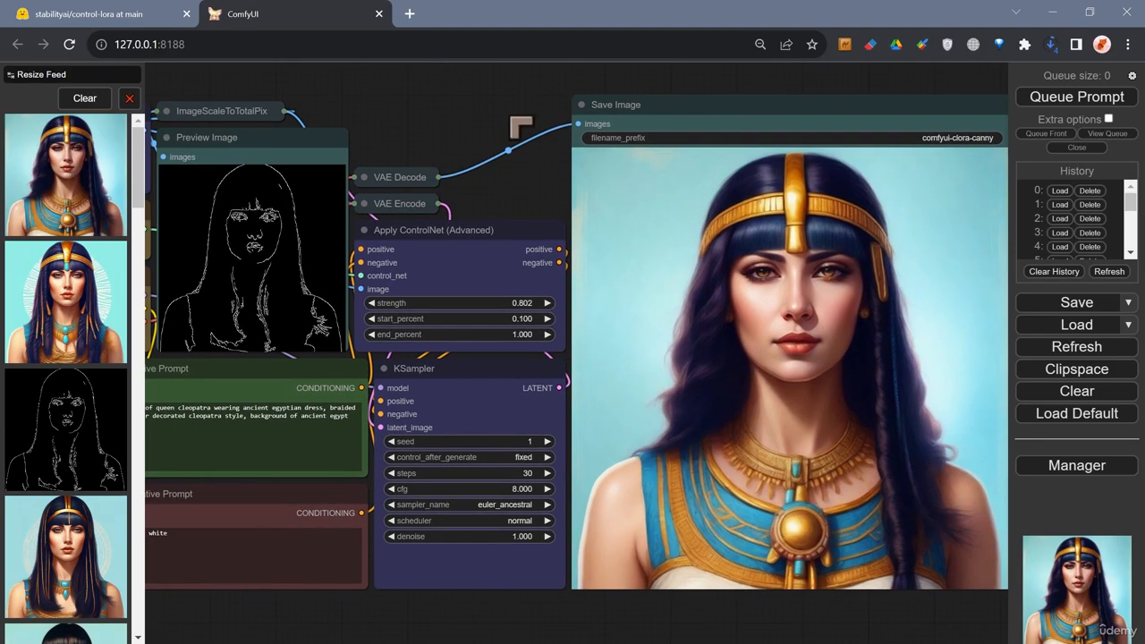
pyautogui.moveTo(511, 117); pyautogui.dragTo(490, 117)
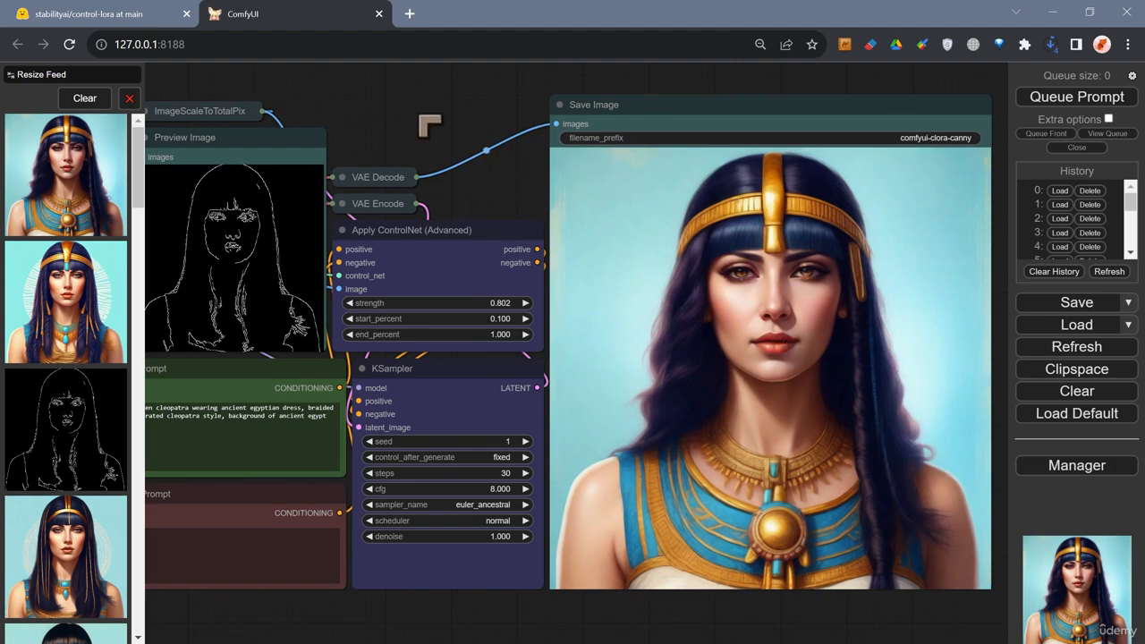
pyautogui.moveTo(429, 125); pyautogui.dragTo(704, 116)
pyautogui.moveTo(403, 94); pyautogui.dragTo(362, 85)
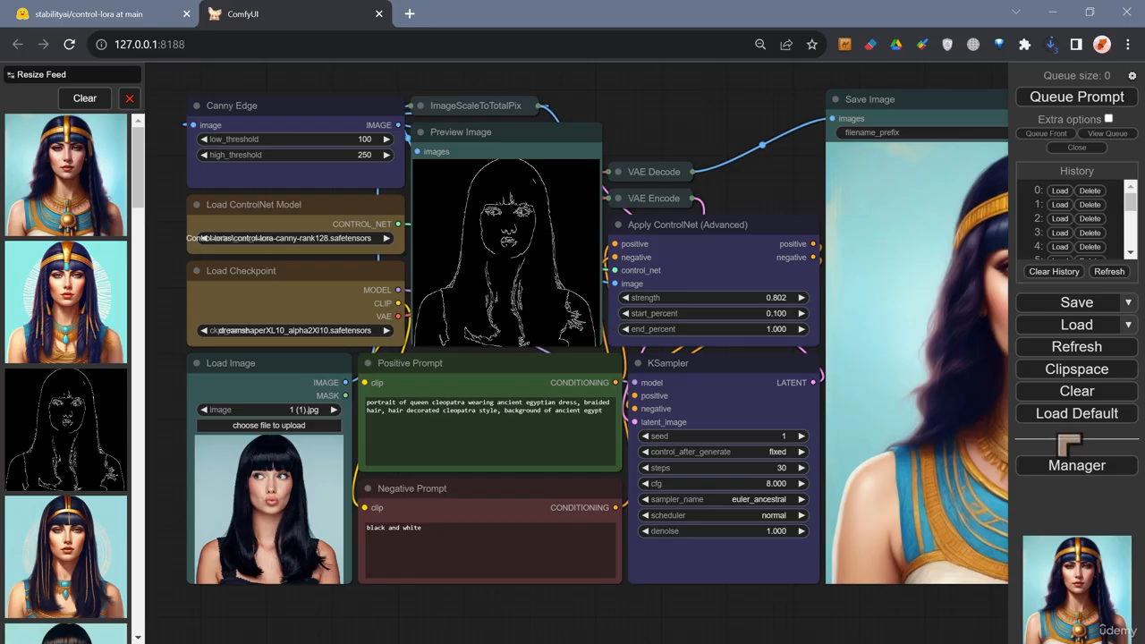
# Open the Manager's Install Custom Nodes list and filter it to installed nodes.
pyautogui.click(1072, 472)
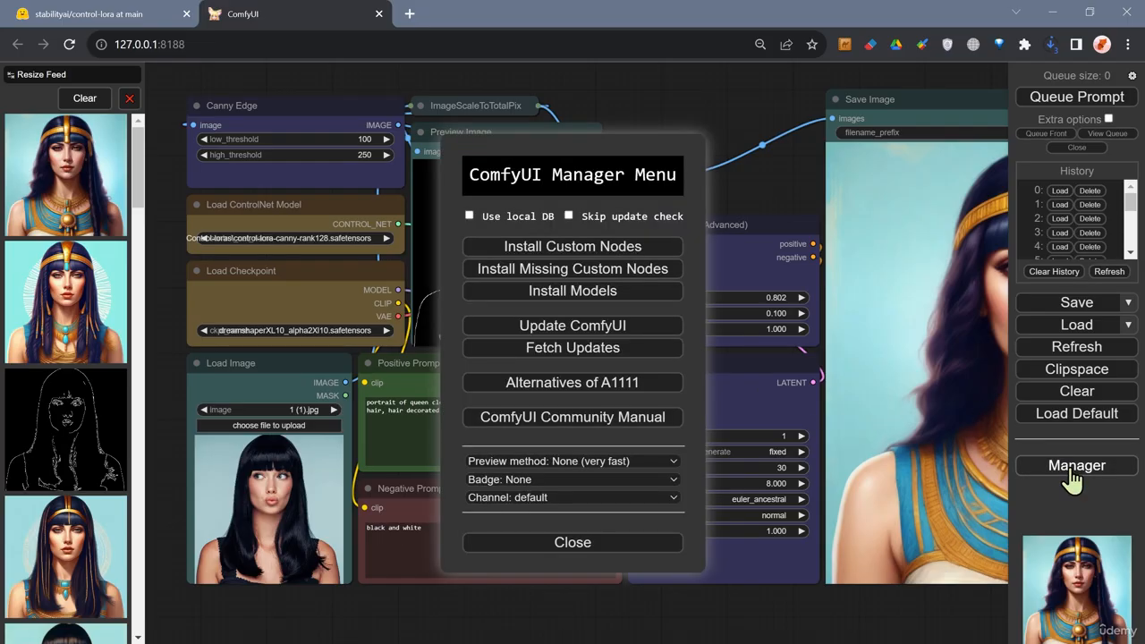
pyautogui.click(579, 256)
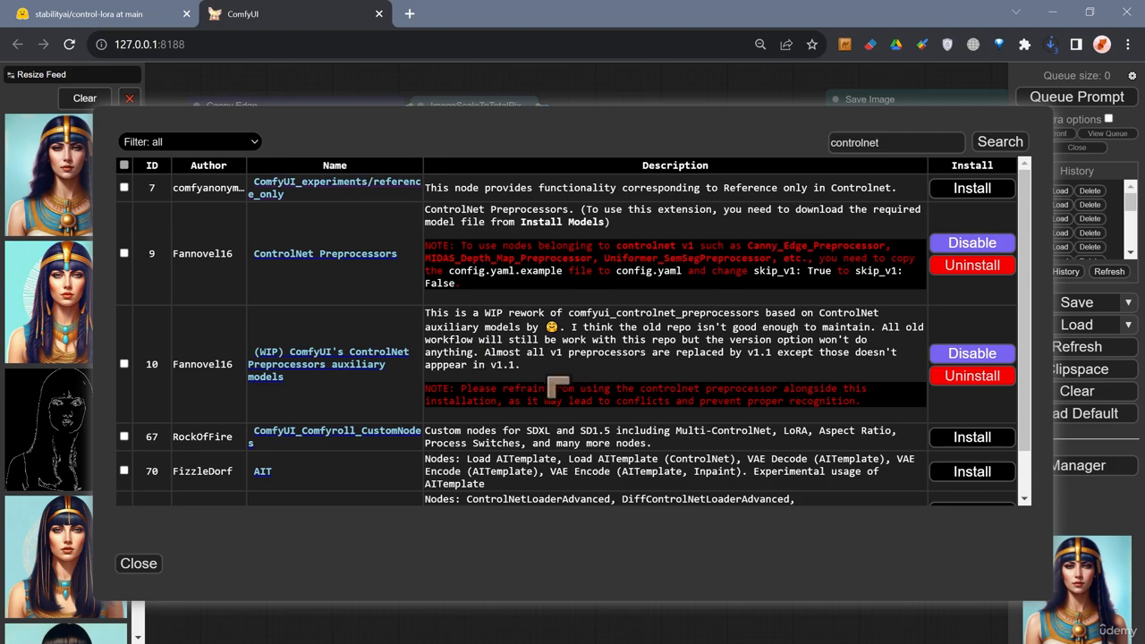
pyautogui.click(200, 144)
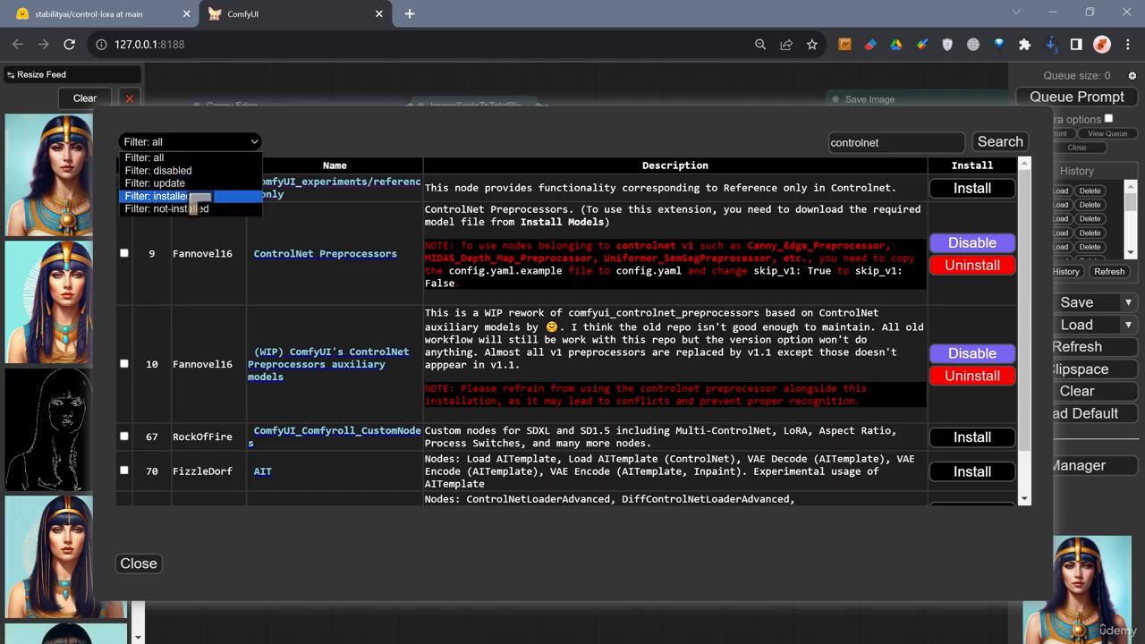
pyautogui.click(201, 196)
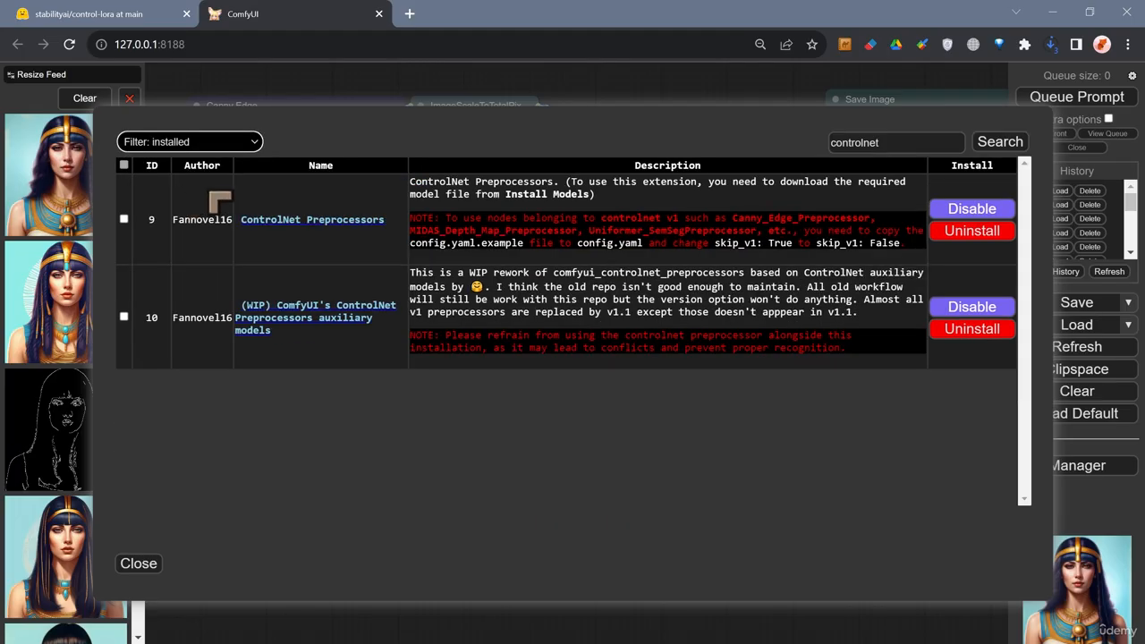
pyautogui.click(210, 143)
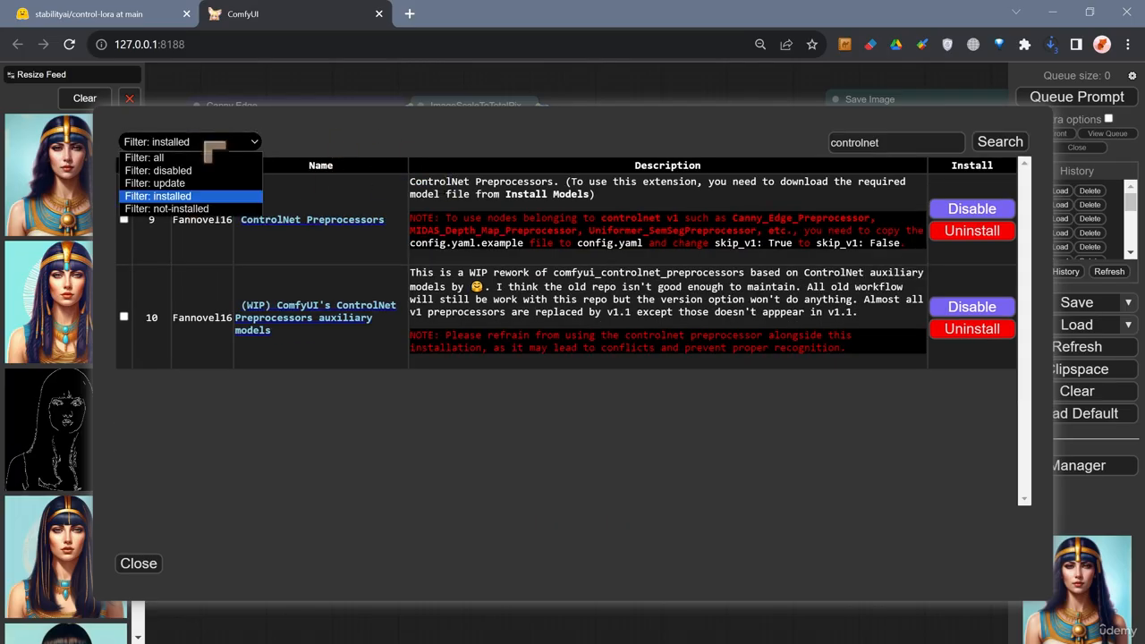
pyautogui.click(197, 196)
pyautogui.click(195, 145)
pyautogui.click(198, 197)
# Clear the controlnet search keyword and search again to list all installed custom nodes.
pyautogui.doubleClick(865, 142)
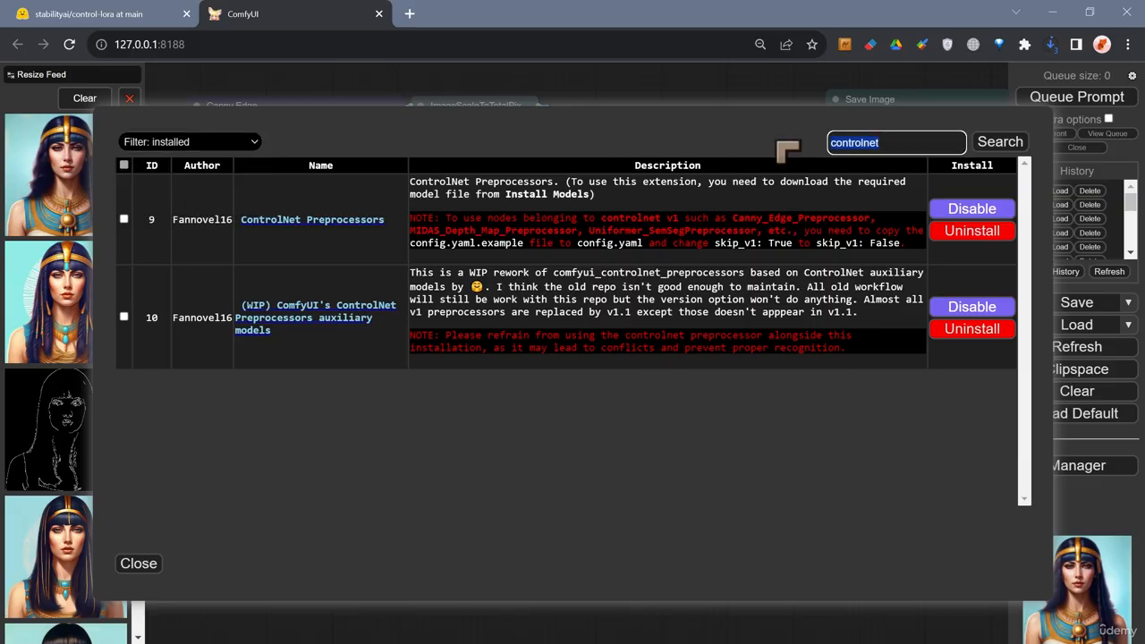
pyautogui.press('BackSpace')
pyautogui.click(999, 145)
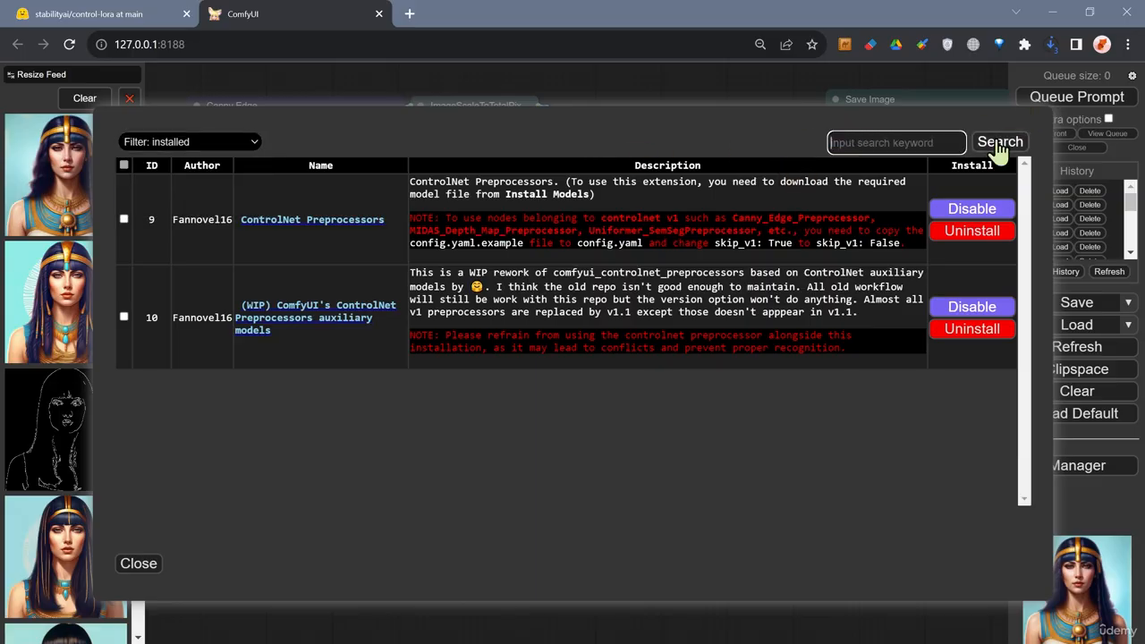
pyautogui.click(999, 146)
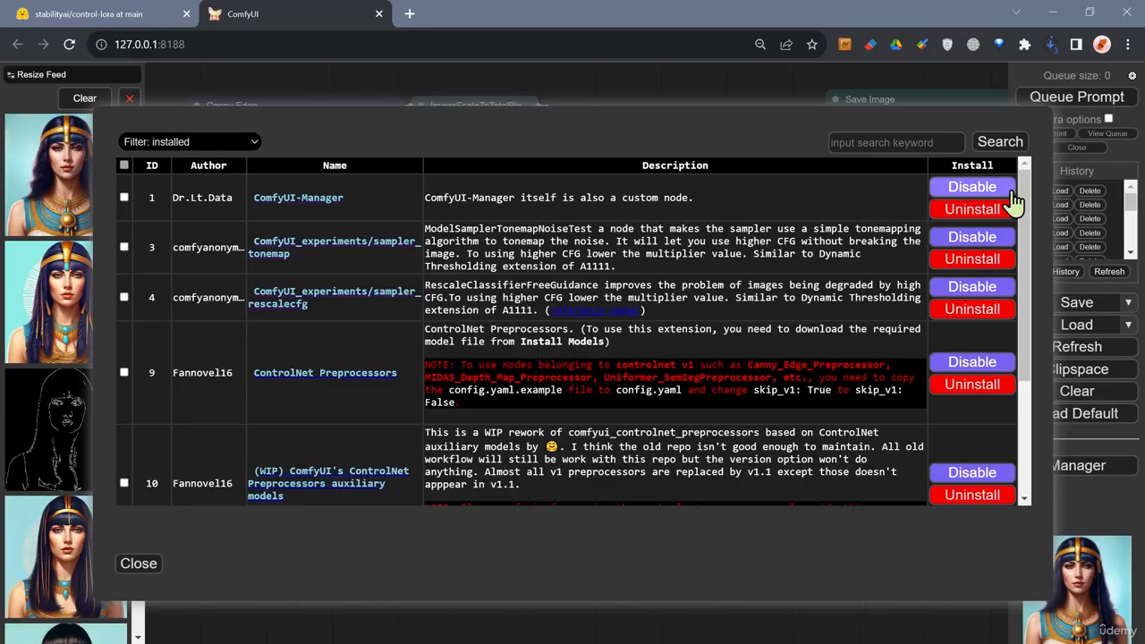
# Search the installed custom nodes for "controlnet".
pyautogui.moveTo(1026, 188)
pyautogui.mouseDown()
pyautogui.moveTo(1025, 380)
pyautogui.moveTo(1006, 166)
pyautogui.moveTo(1023, 385)
pyautogui.moveTo(1027, 177)
pyautogui.mouseUp()
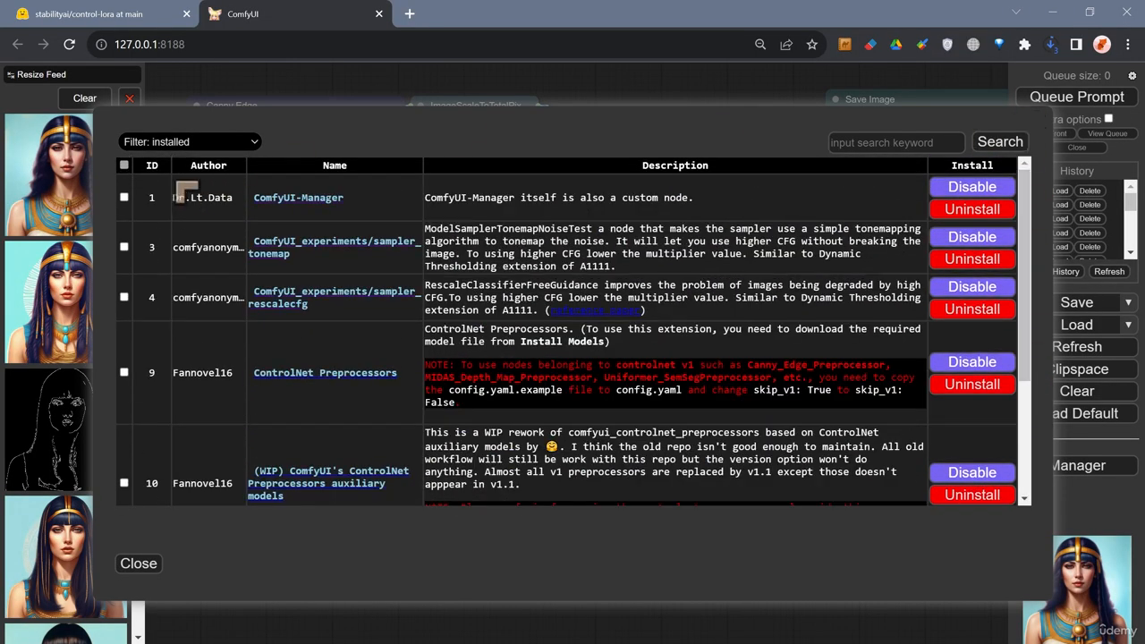
pyautogui.click(874, 139)
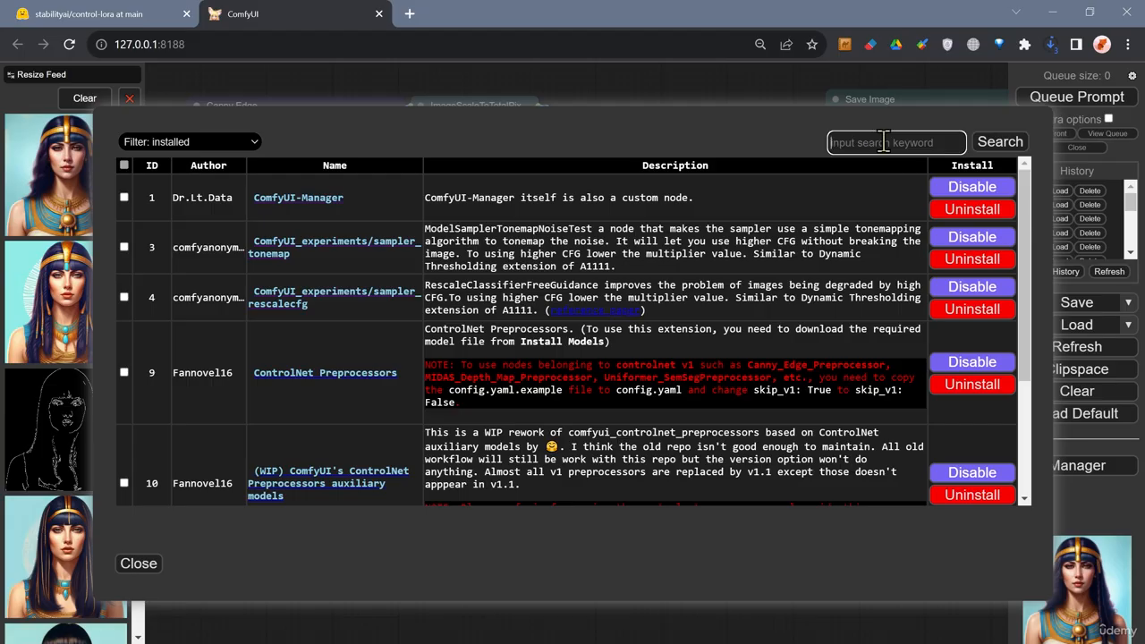
pyautogui.write('controlnet')
pyautogui.press('Return')
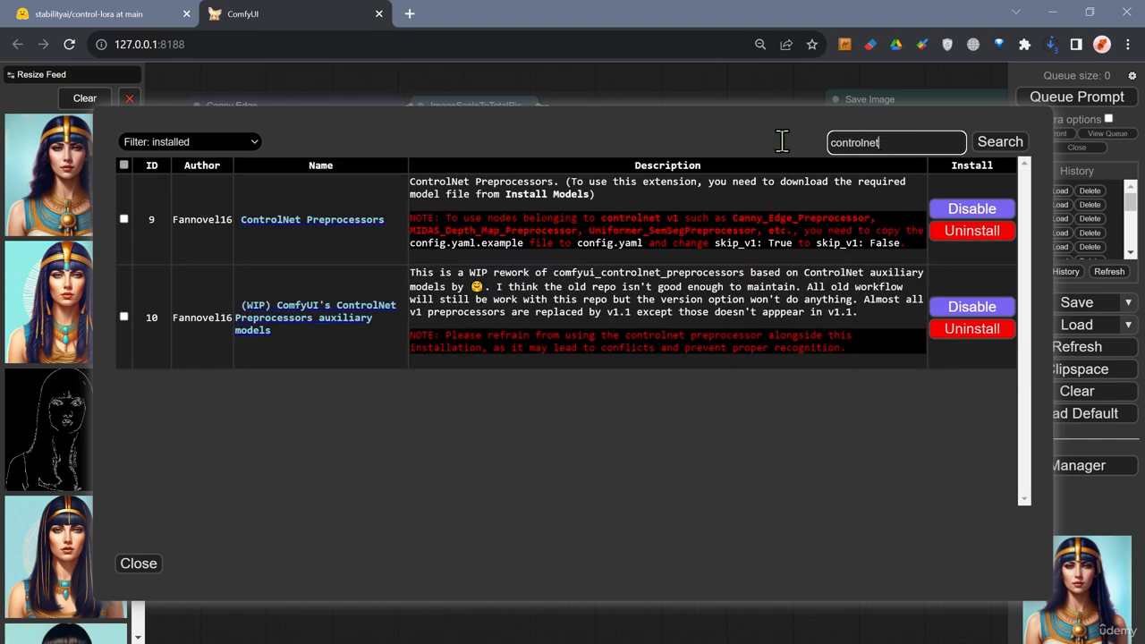
# Switch the node list filter to all and browse the controlnet search results.
pyautogui.click(207, 143)
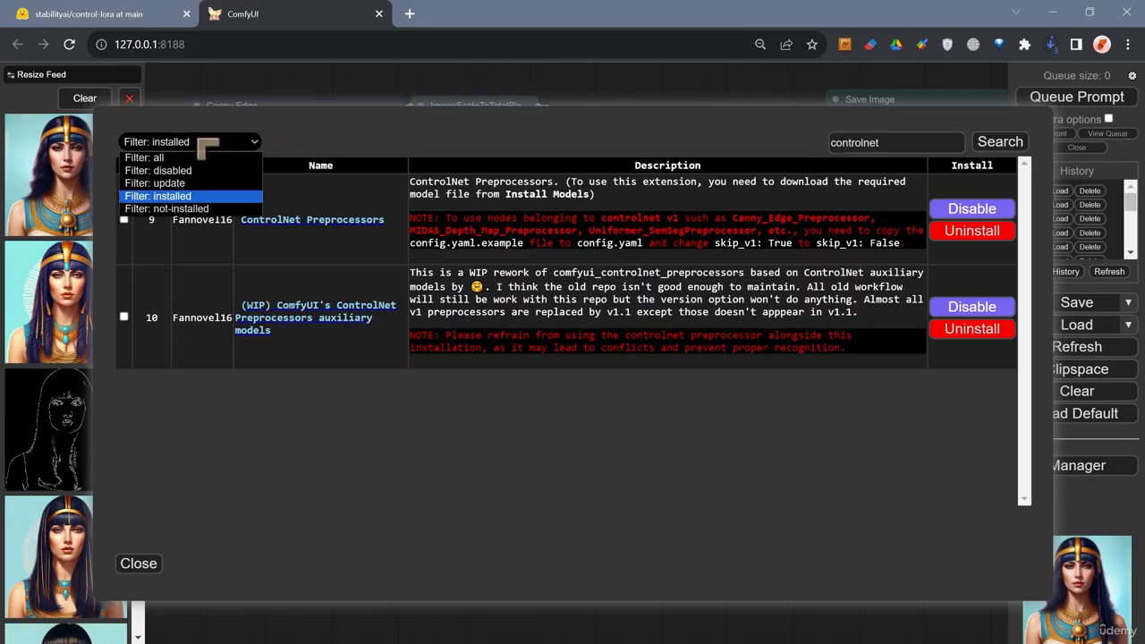
pyautogui.click(188, 158)
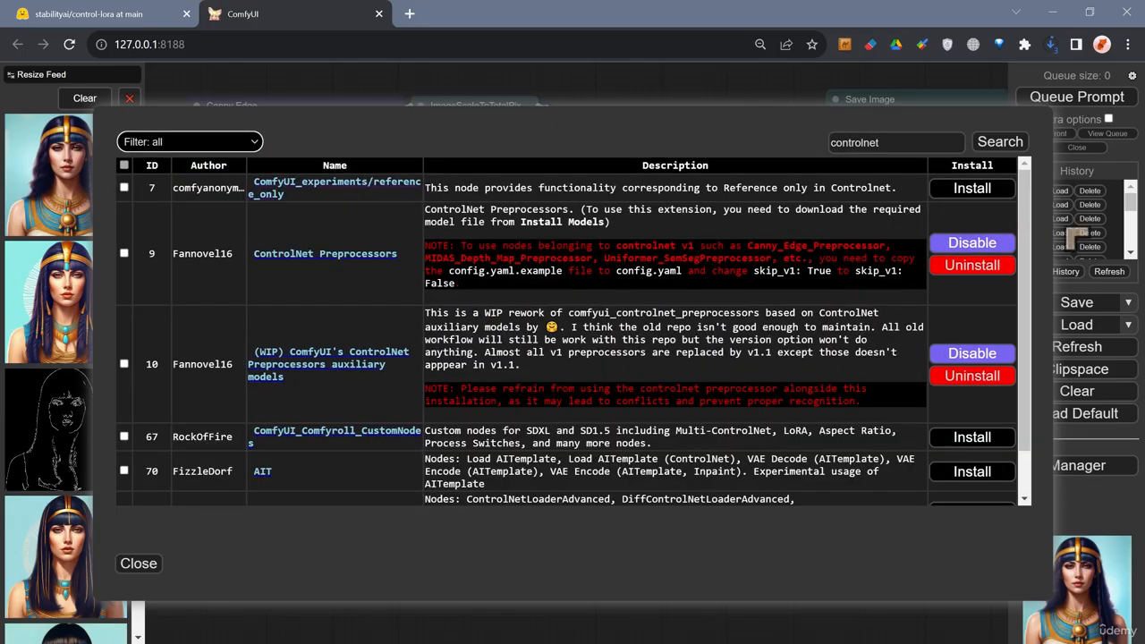
pyautogui.moveTo(1024, 201); pyautogui.dragTo(1023, 176)
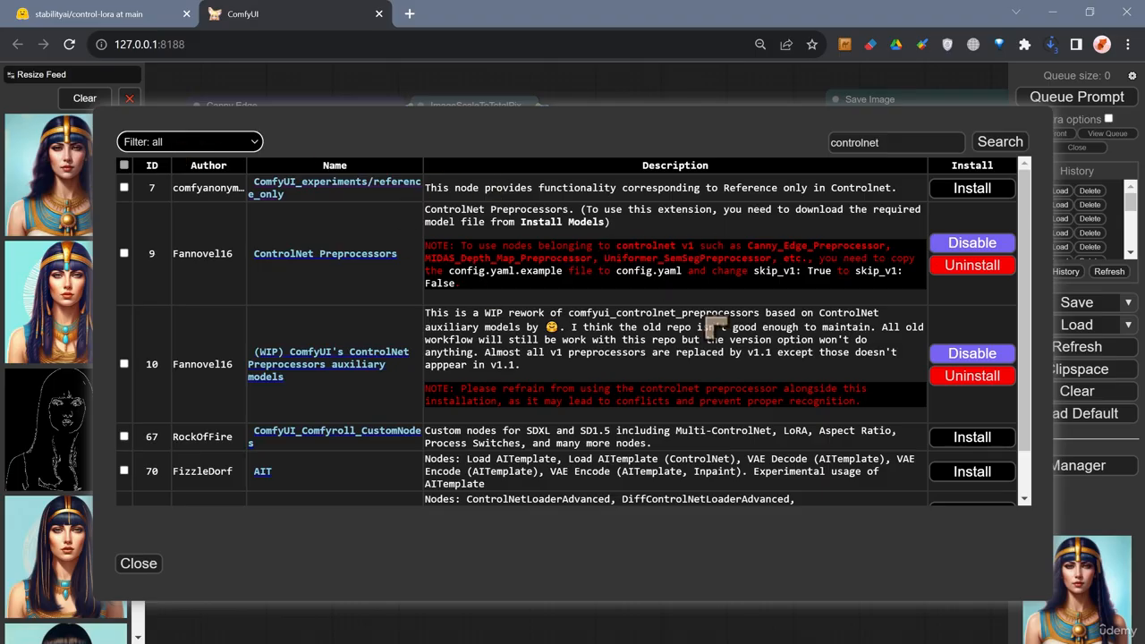
pyautogui.scroll(-1, 1047, 358)
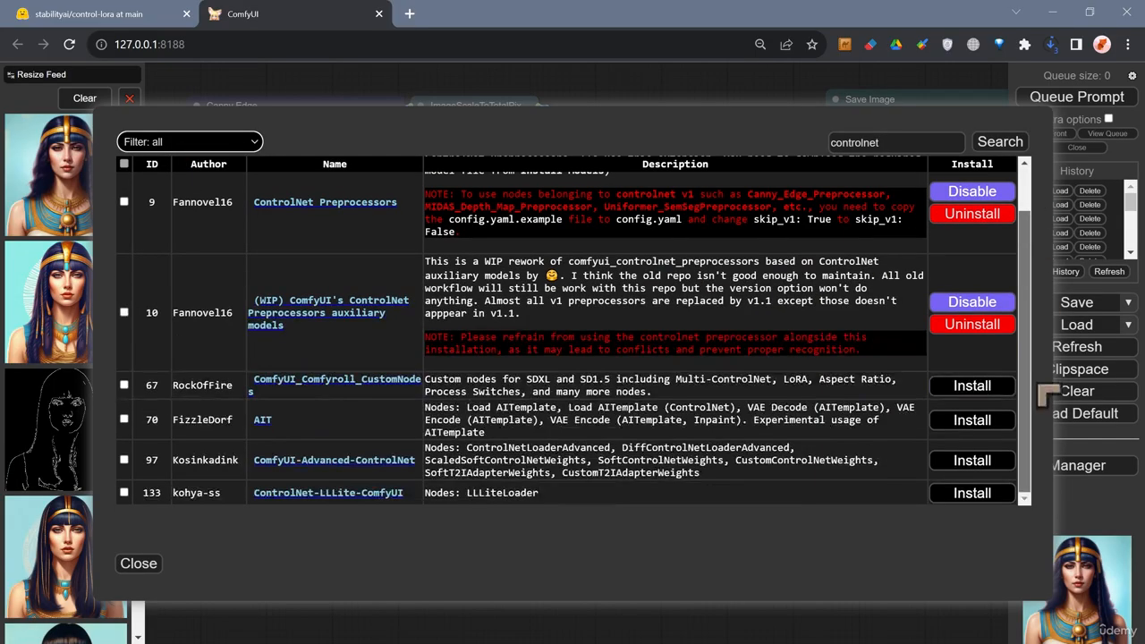
pyautogui.scroll(1, 1047, 385)
pyautogui.scroll(-1, 1038, 227)
pyautogui.scroll(1, 1042, 237)
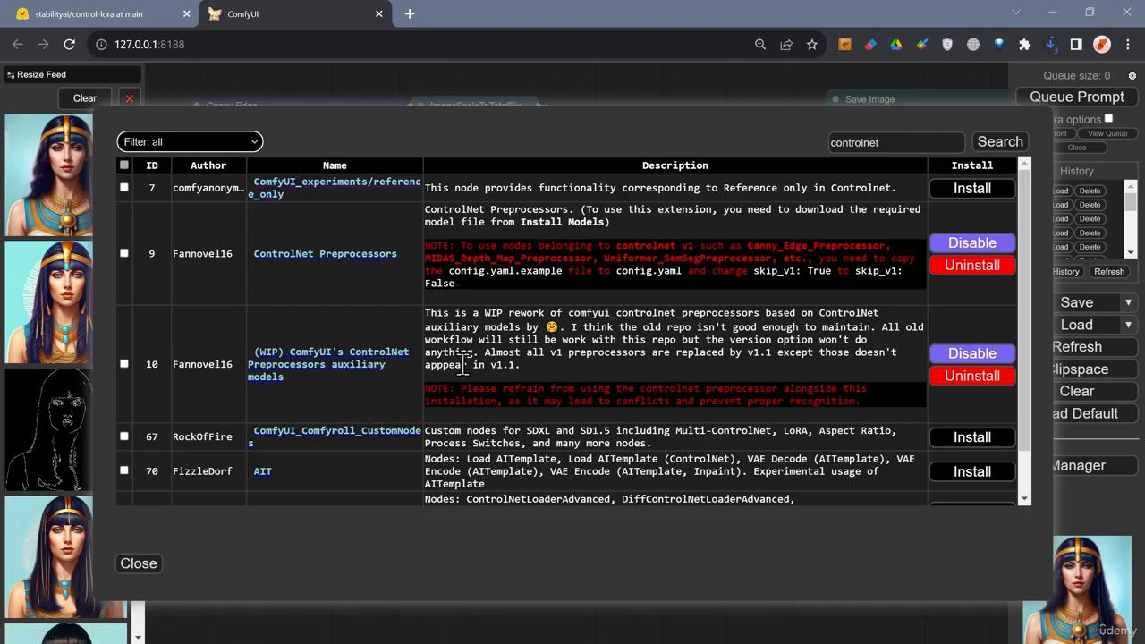
# Open the ControlNet Preprocessors repository page and highlight its archive notice.
pyautogui.click(324, 268)
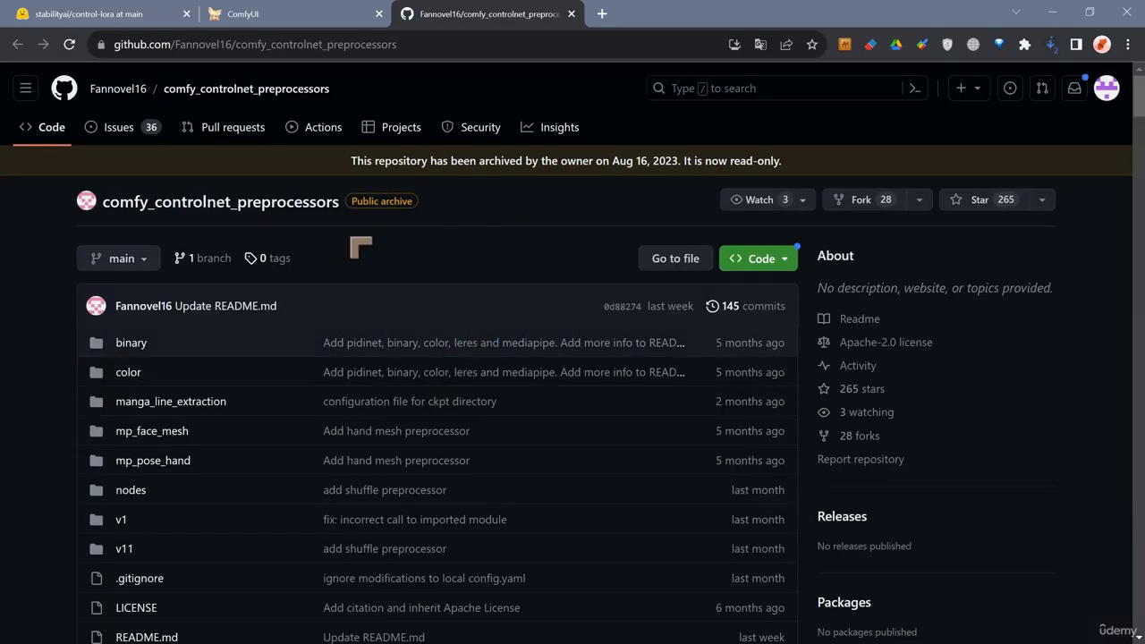
pyautogui.moveTo(349, 161); pyautogui.dragTo(789, 170)
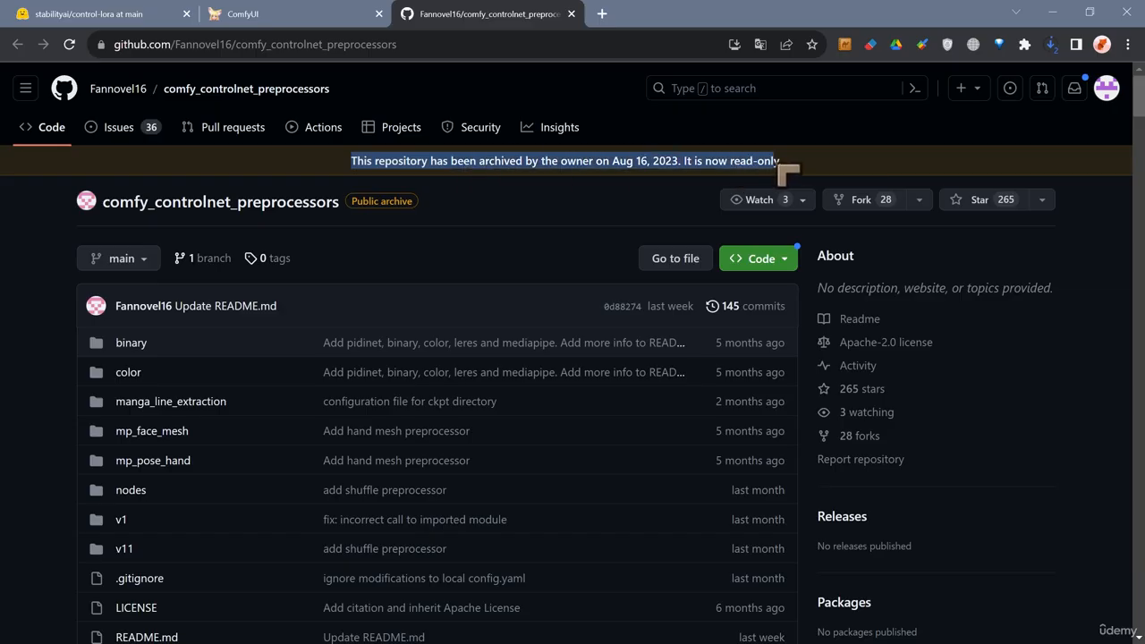
pyautogui.click(291, 14)
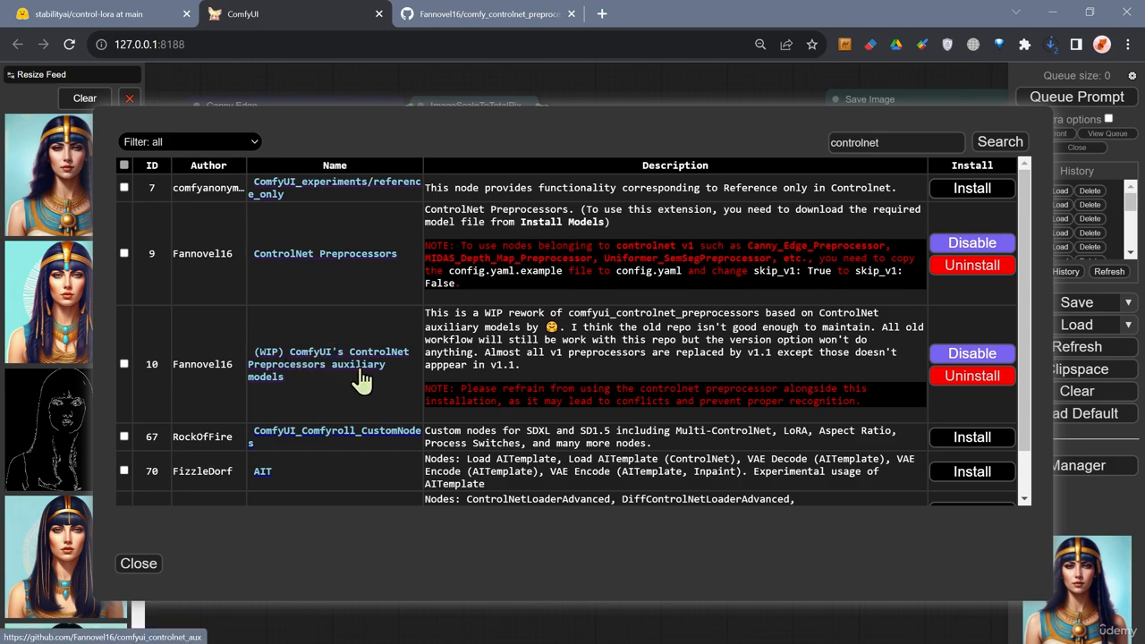
pyautogui.click(458, 18)
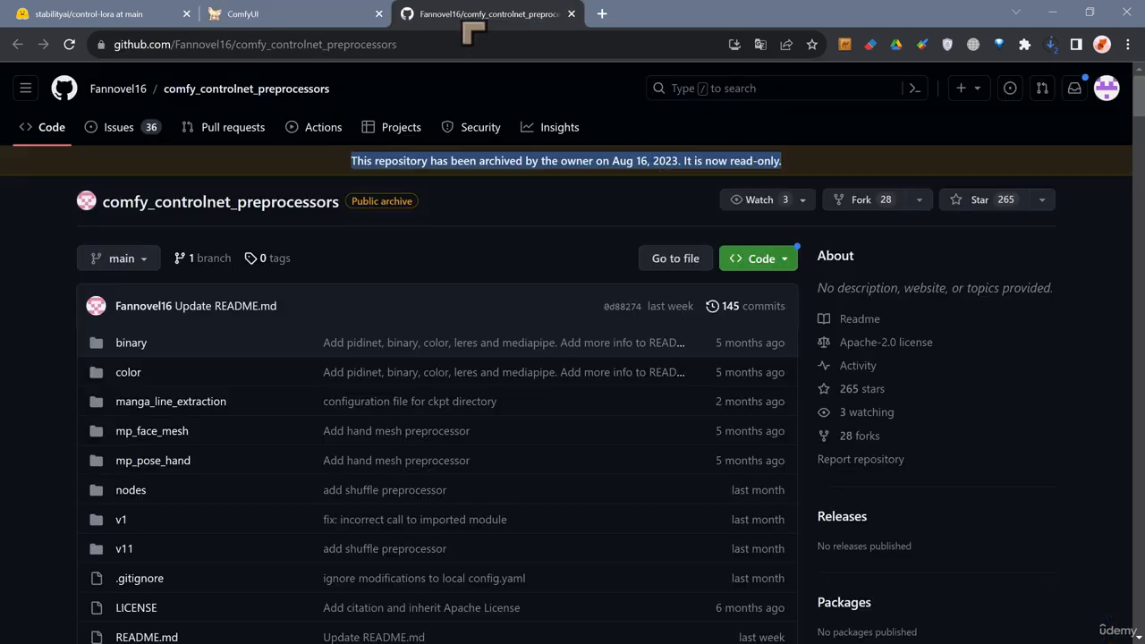
pyautogui.click(295, 15)
pyautogui.click(472, 11)
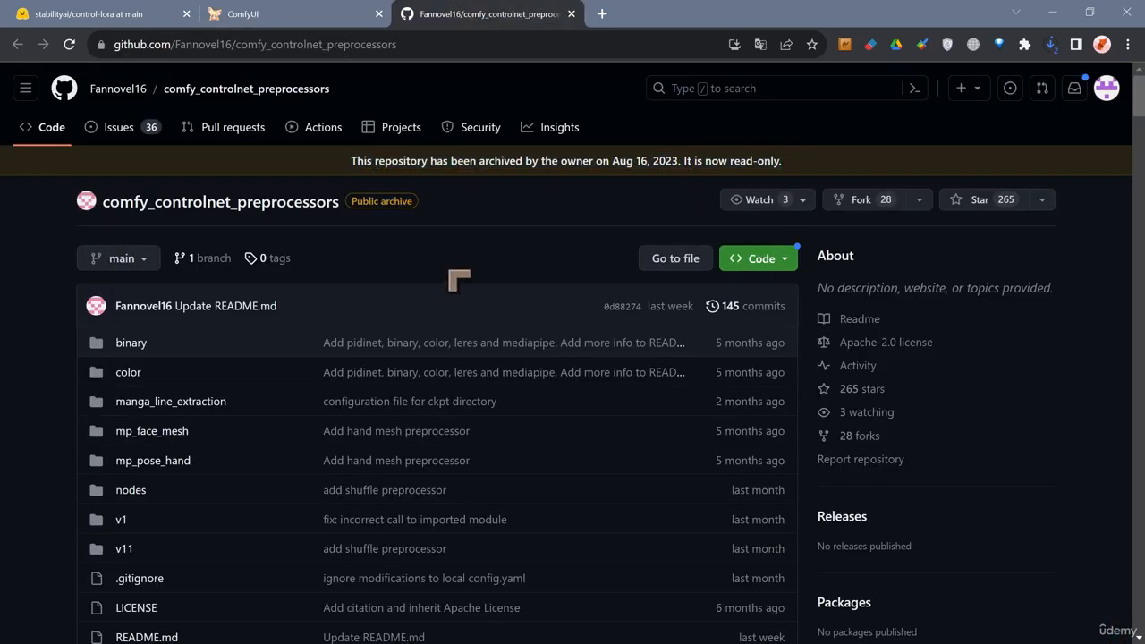
# Scroll through the ControlNet Preprocessors README to review its nodes and model dependencies.
pyautogui.scroll(-7, 455, 277)
pyautogui.scroll(-1, 438, 340)
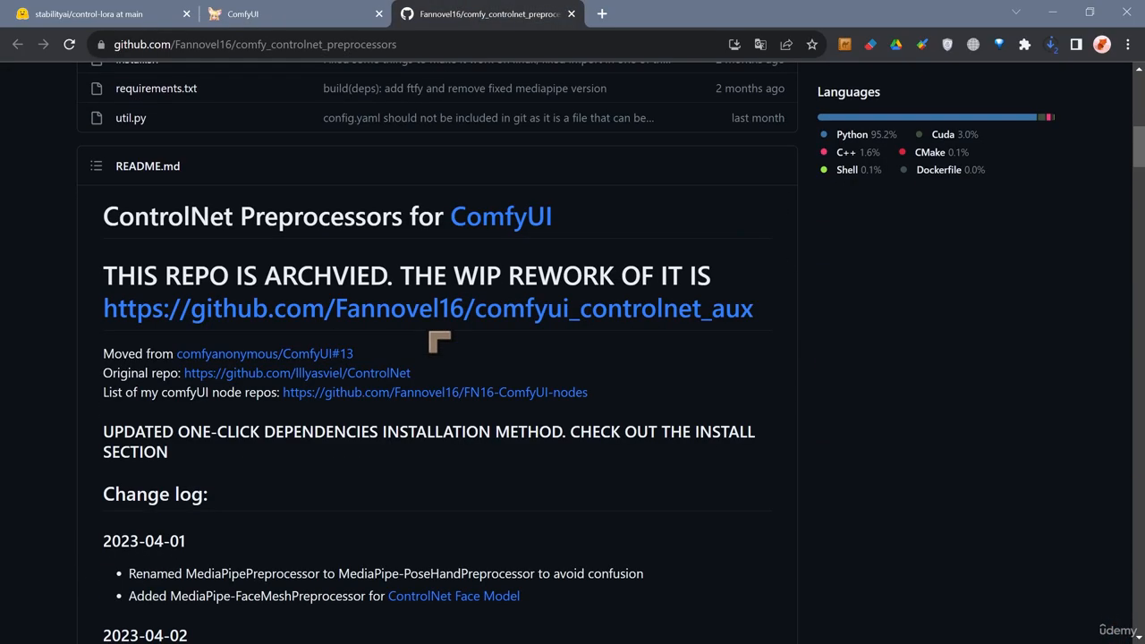
pyautogui.scroll(1, 291, 340)
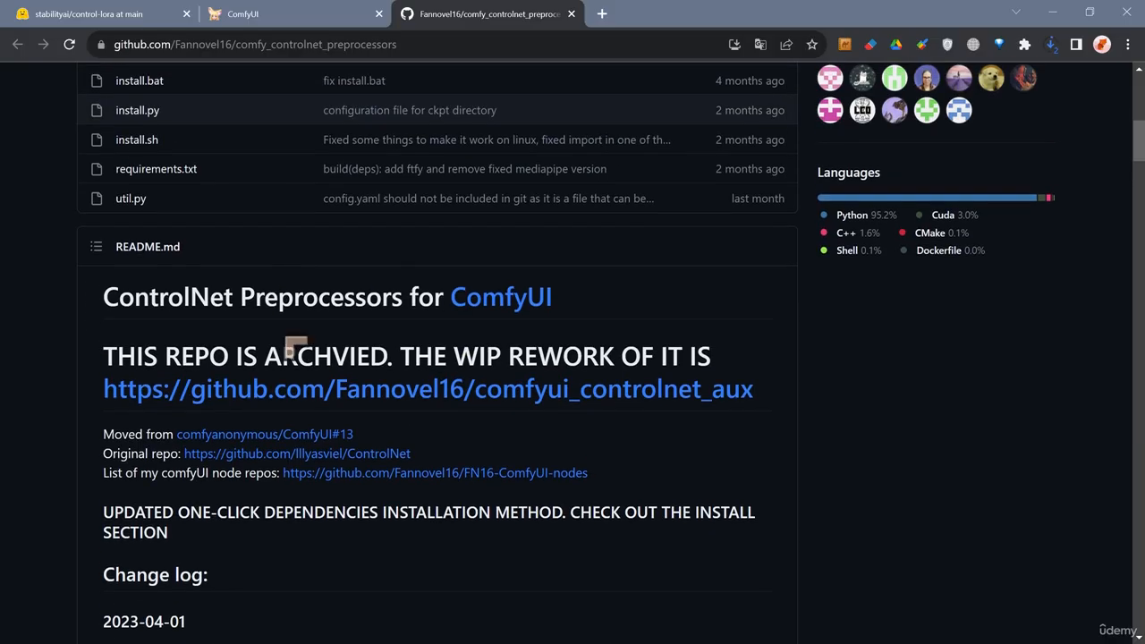
pyautogui.scroll(-10, 450, 309)
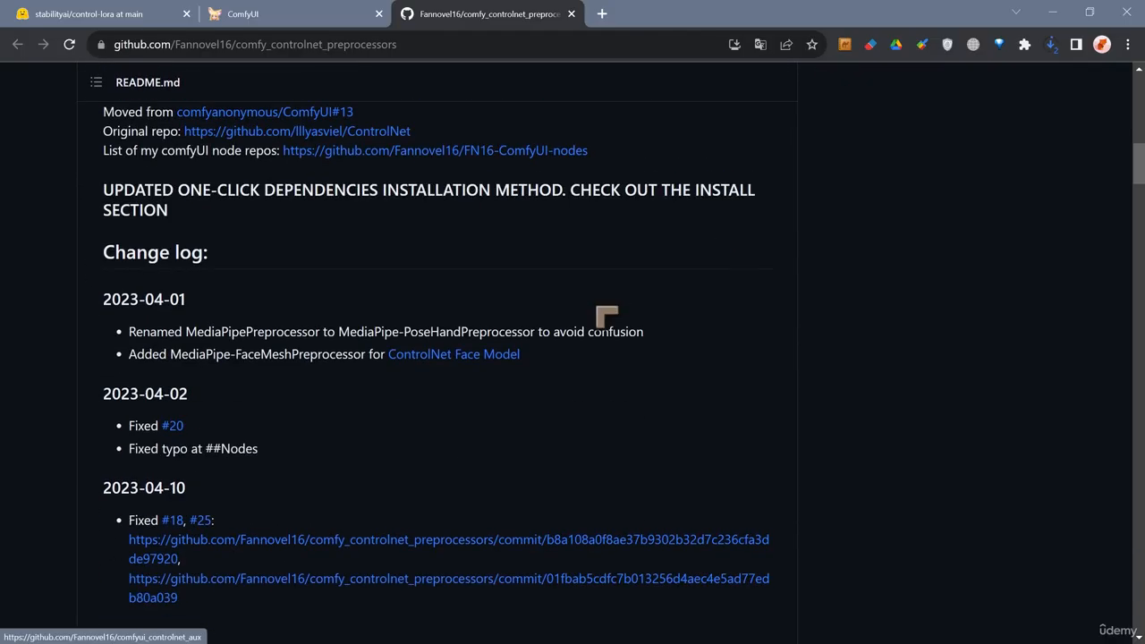
pyautogui.scroll(-15, 685, 352)
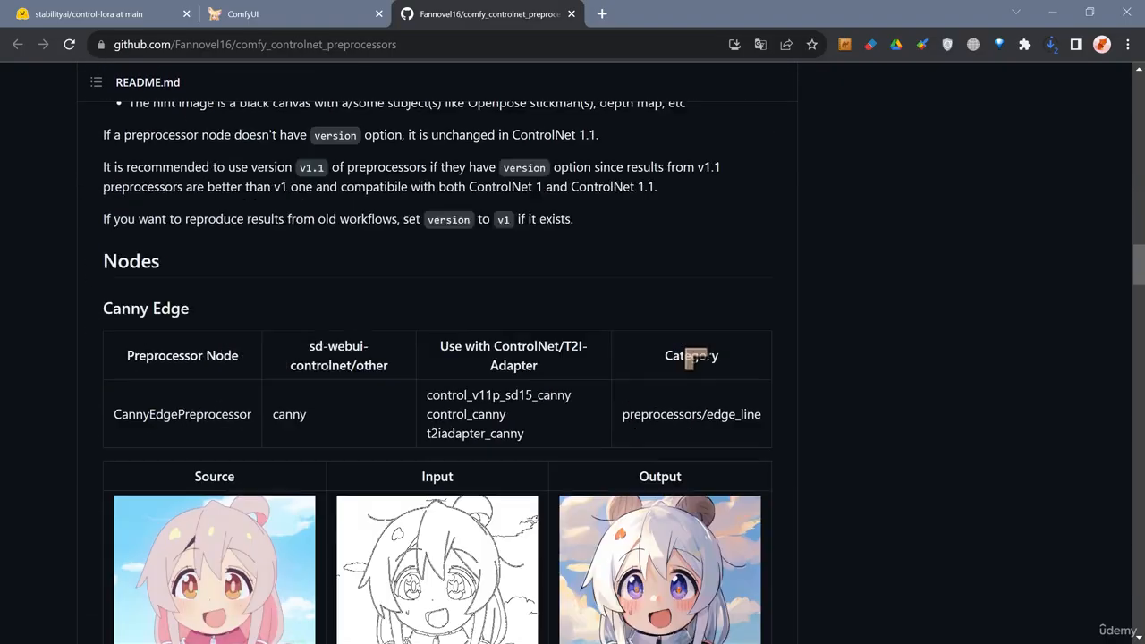
pyautogui.scroll(2, 721, 385)
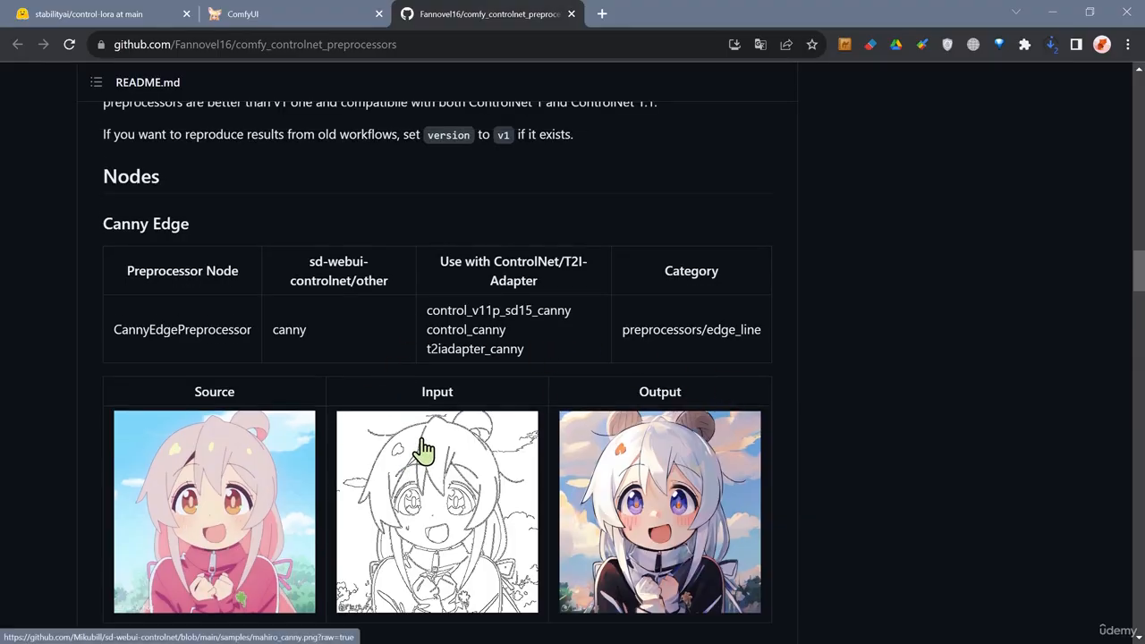
pyautogui.scroll(-1, 255, 460)
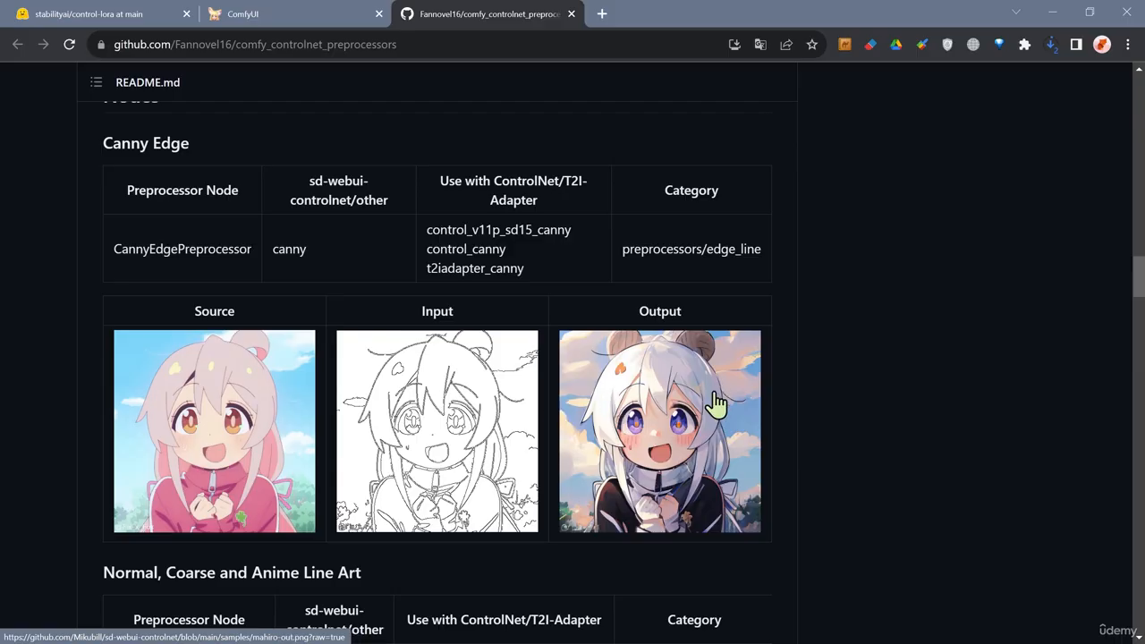
pyautogui.scroll(-7, 726, 420)
pyautogui.scroll(-11, 773, 420)
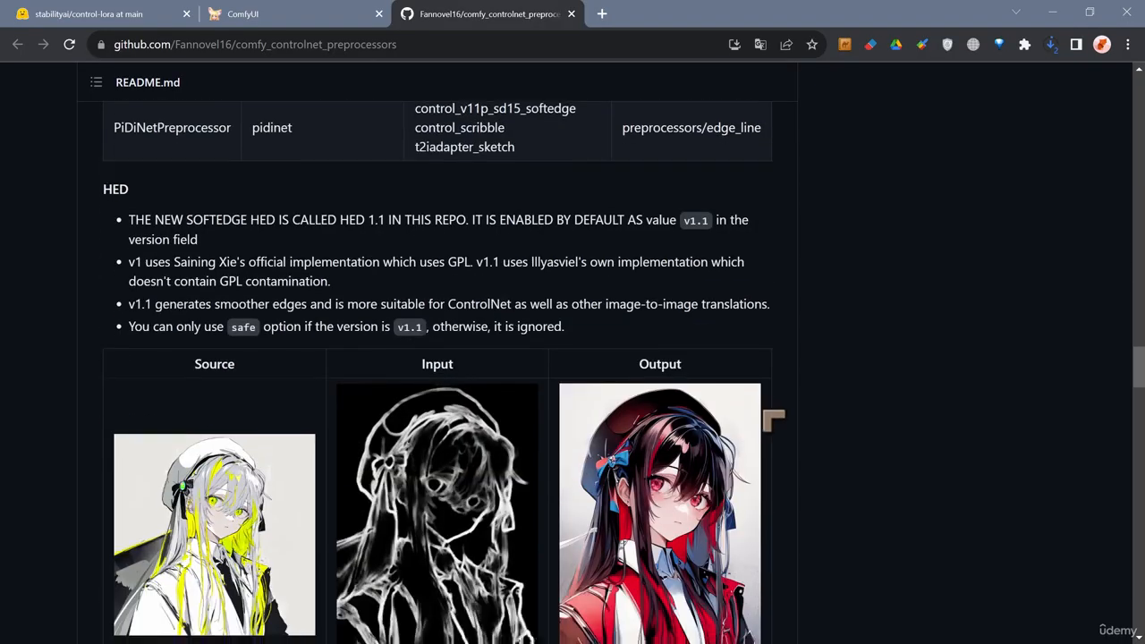
pyautogui.scroll(1, 344, 383)
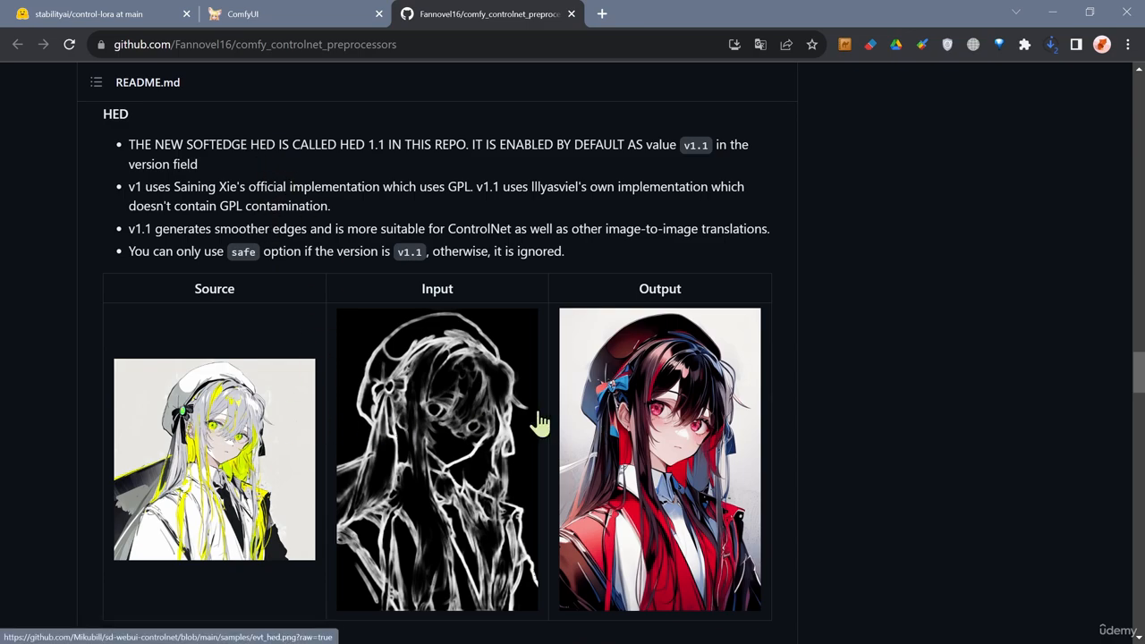
pyautogui.scroll(-1, 617, 425)
pyautogui.scroll(-4, 555, 412)
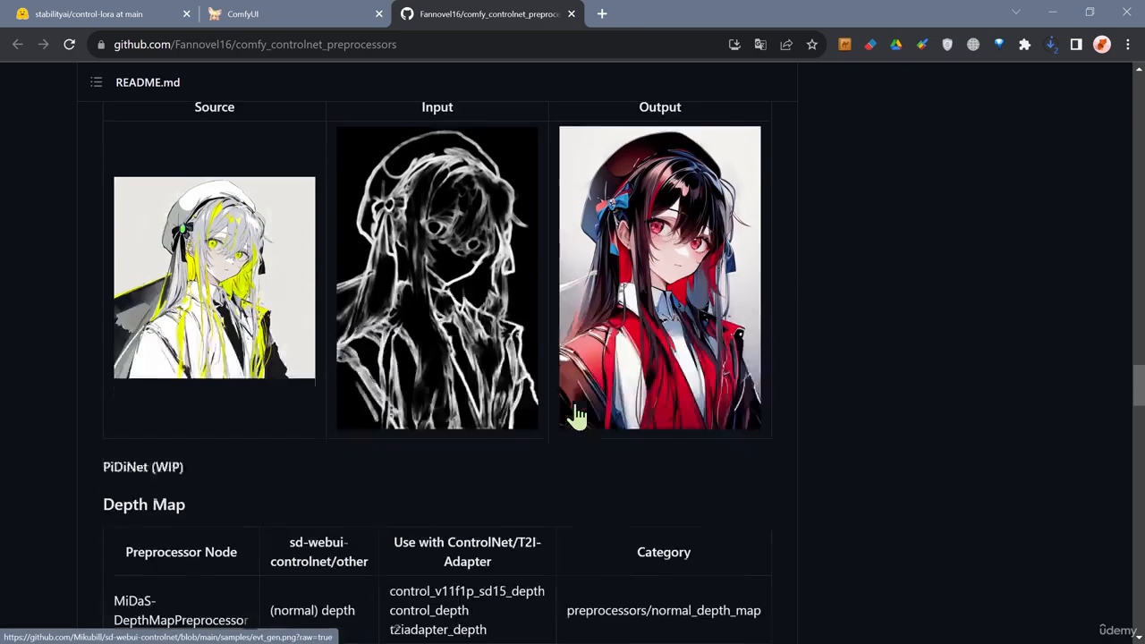
pyautogui.scroll(-10, 577, 414)
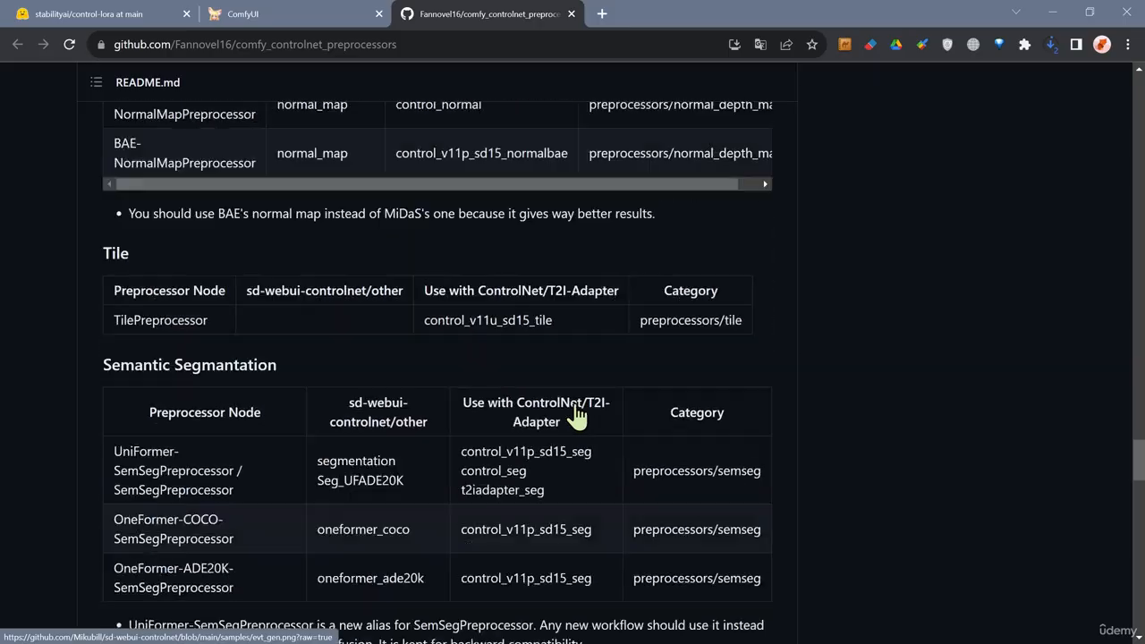
pyautogui.scroll(-15, 577, 414)
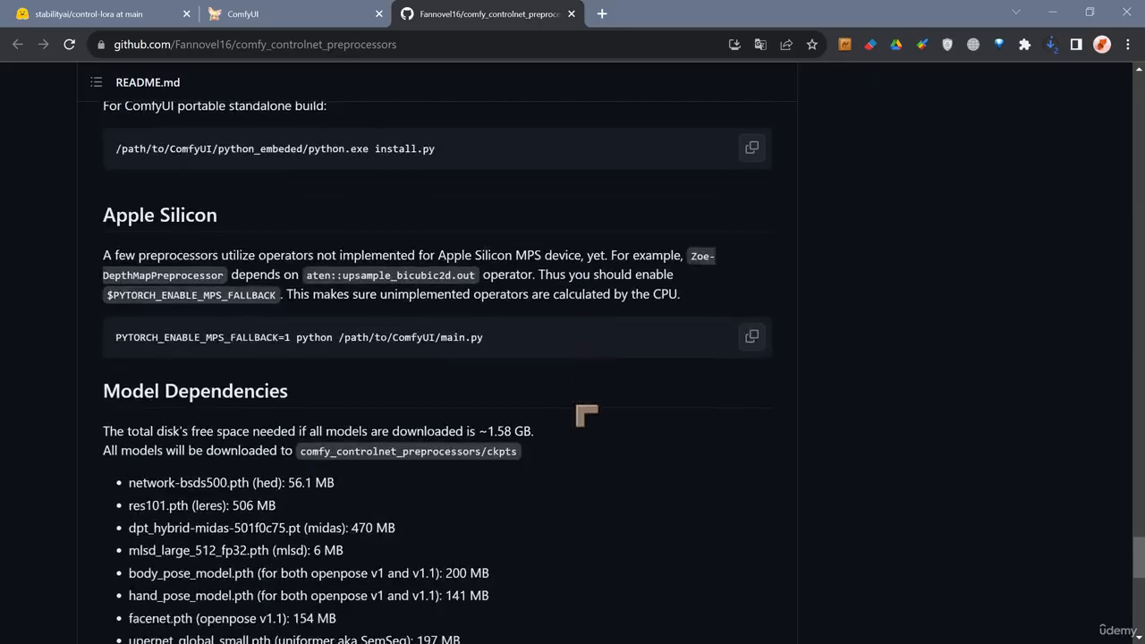
pyautogui.scroll(-3, 586, 414)
pyautogui.scroll(20, 586, 414)
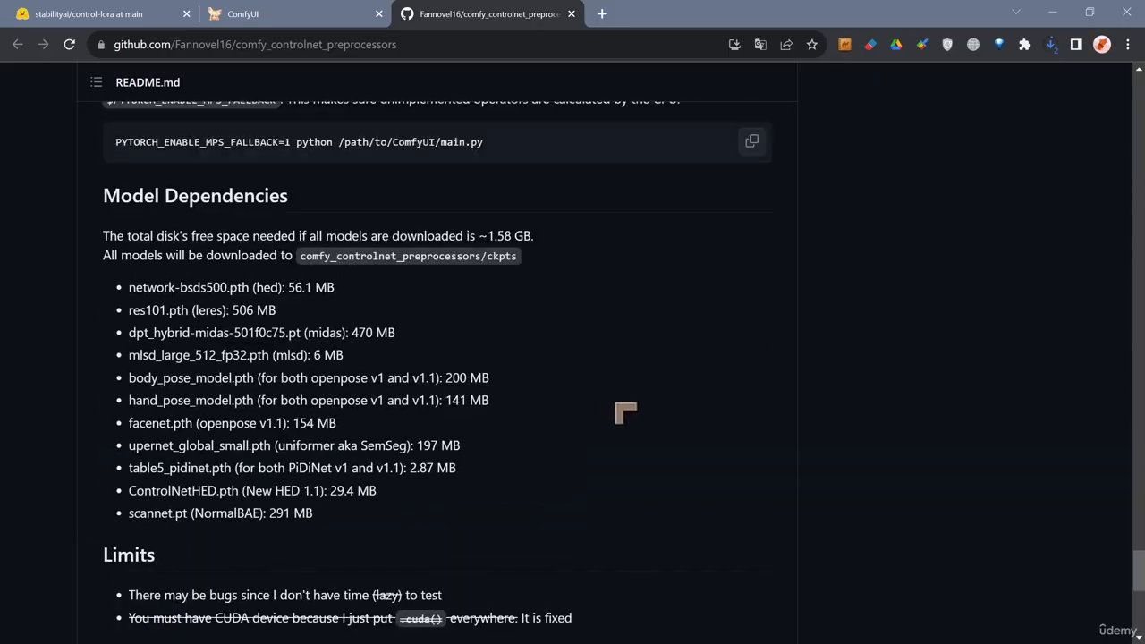
pyautogui.scroll(15, 672, 99)
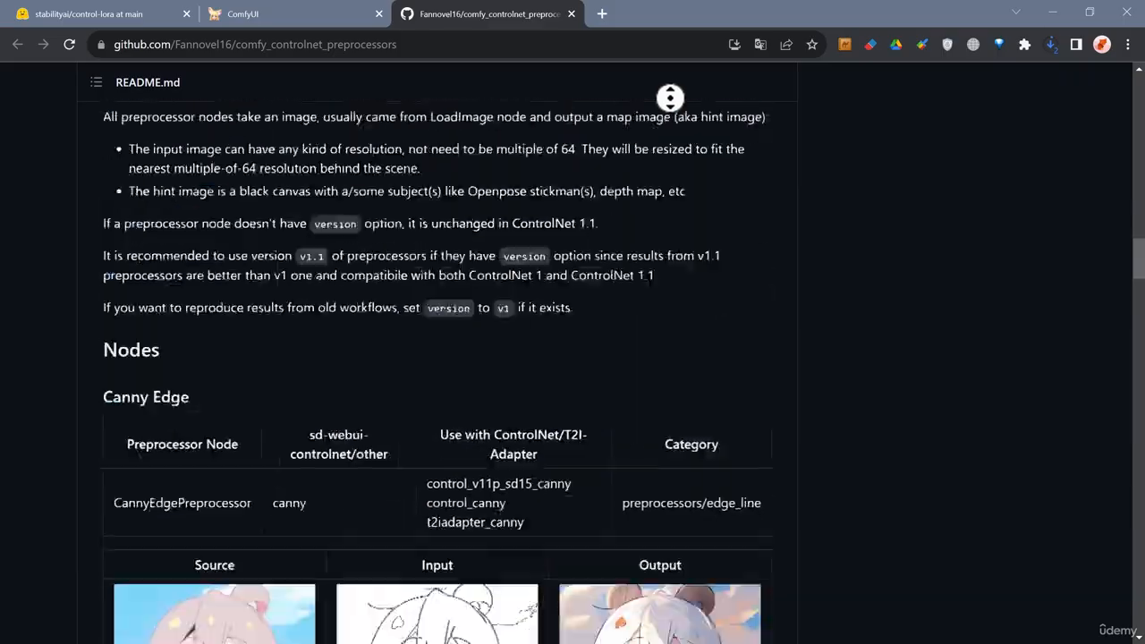
# Return to the Manager list and open the ComfyUI ControlNet auxiliary preprocessors repository page.
pyautogui.click(300, 20)
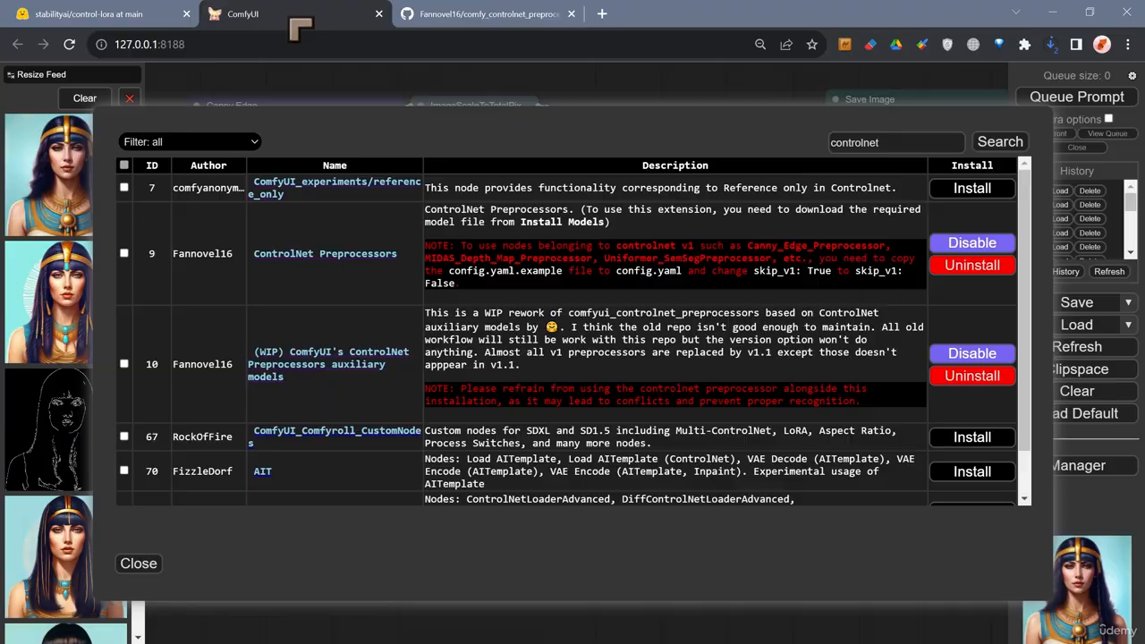
pyautogui.click(313, 369)
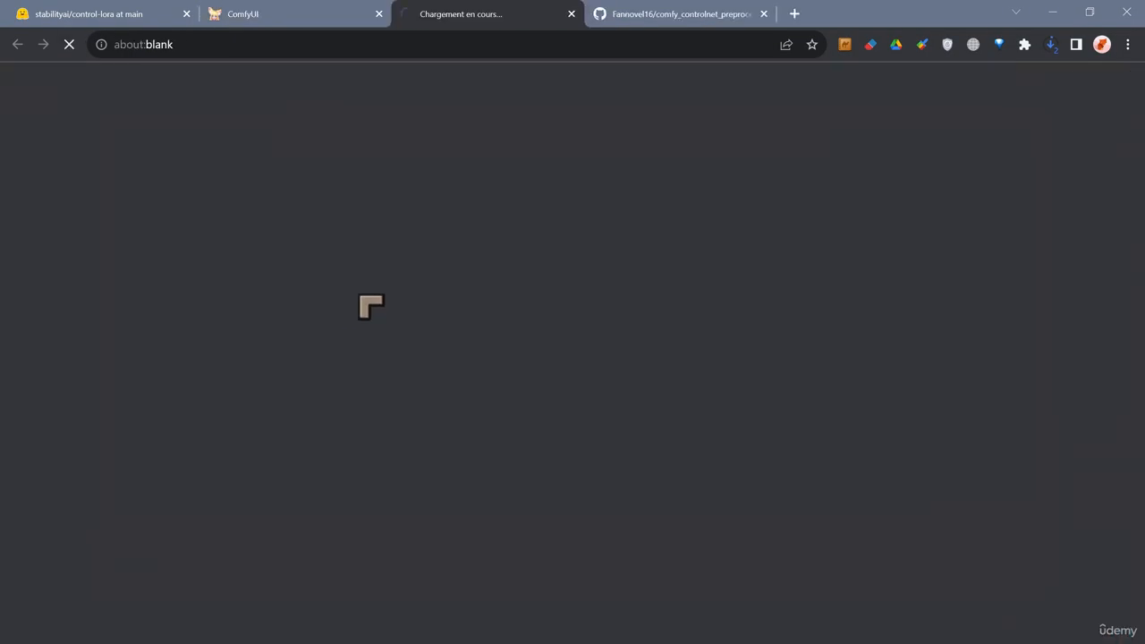
pyautogui.click(635, 16)
pyautogui.scroll(-8, 403, 345)
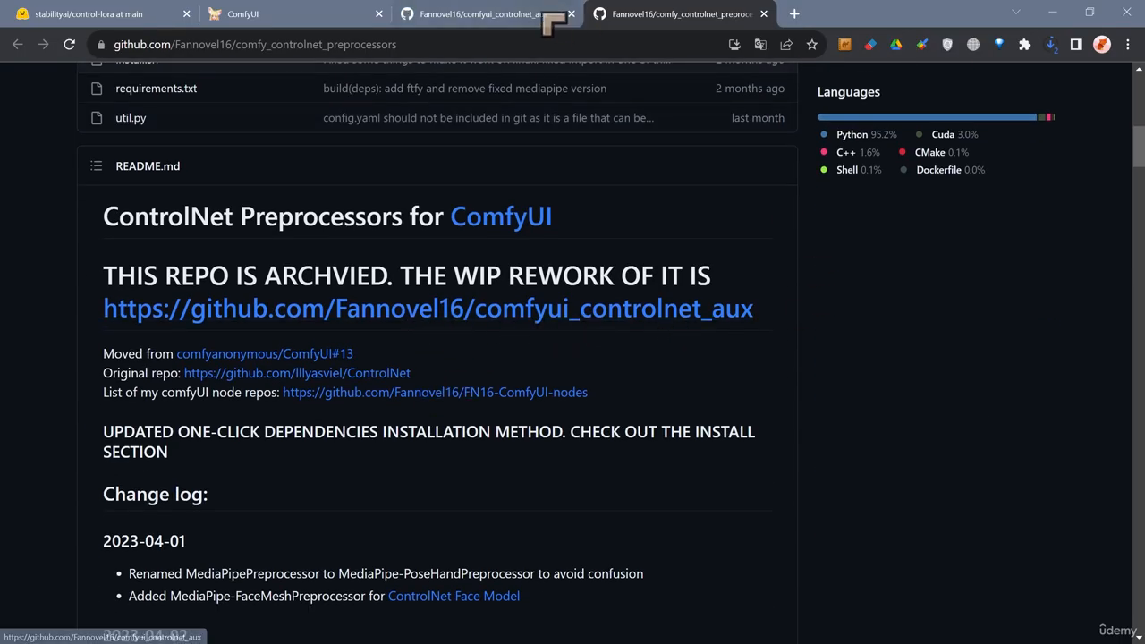
pyautogui.click(447, 18)
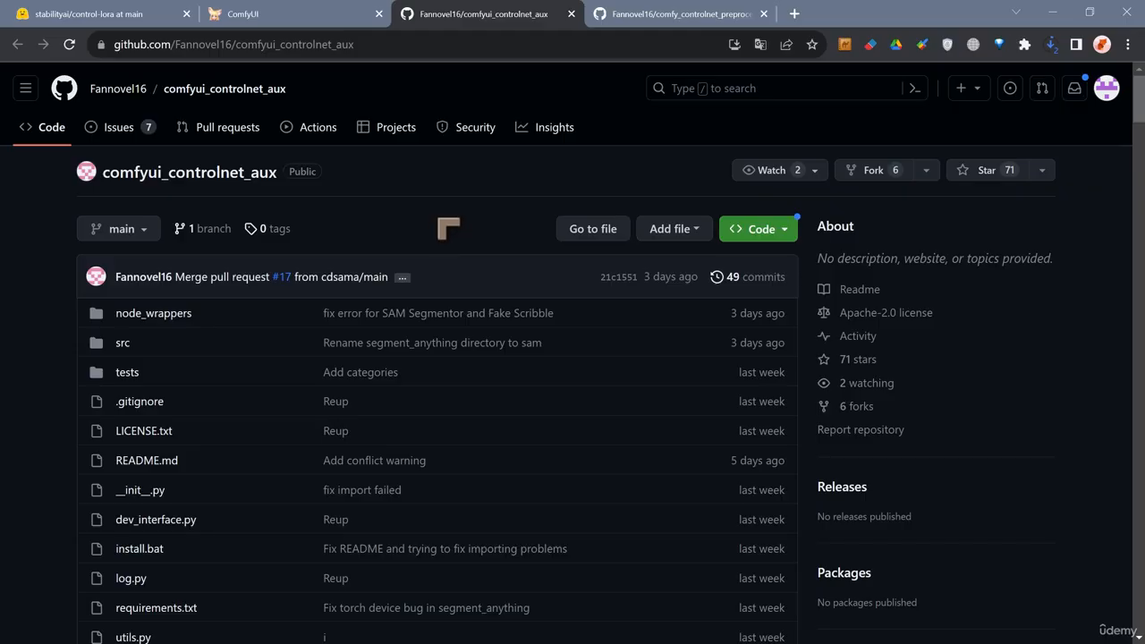
# Scroll through the comfyui_controlnet_aux README to review its installation notes and line extractor examples.
pyautogui.scroll(-5, 448, 229)
pyautogui.scroll(-1, 279, 241)
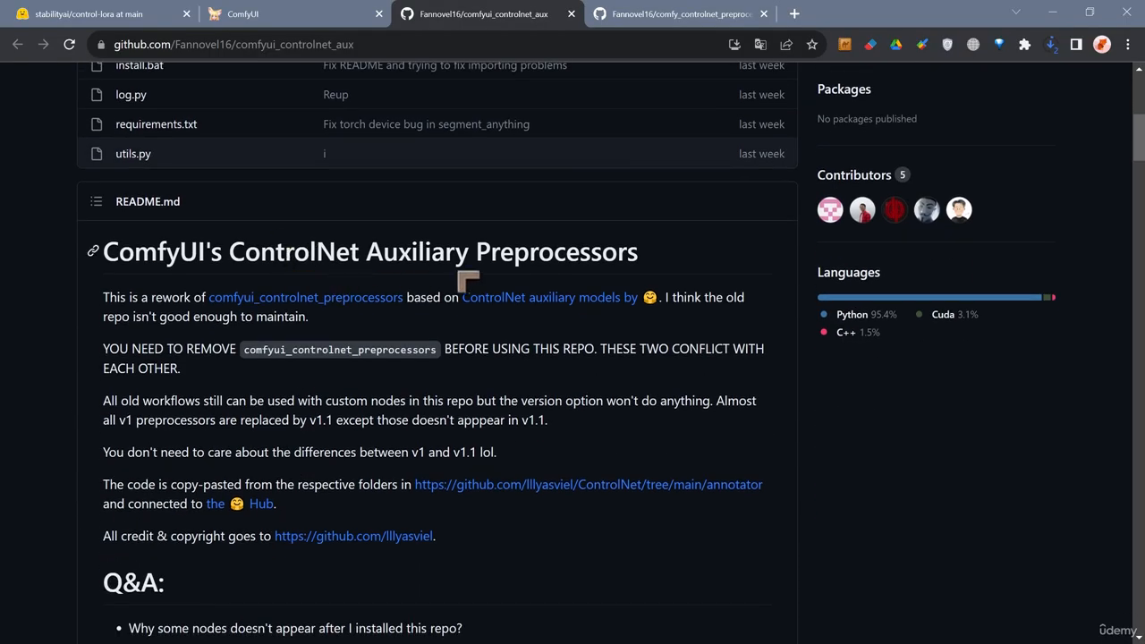
pyautogui.scroll(-4, 524, 304)
pyautogui.scroll(-15, 523, 307)
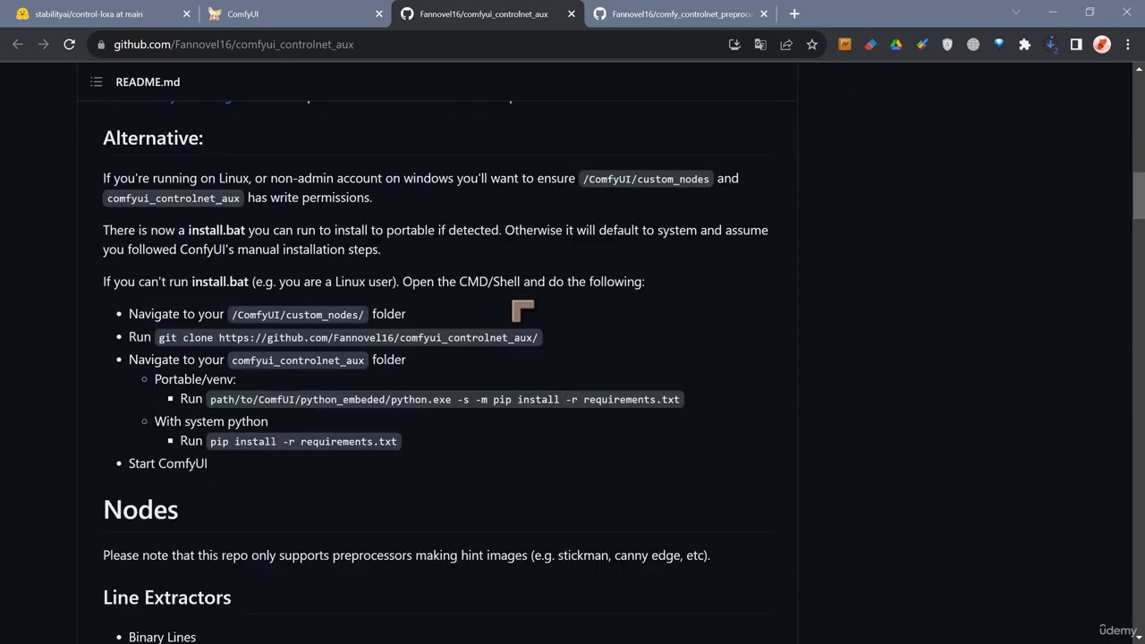
pyautogui.scroll(-1, 523, 310)
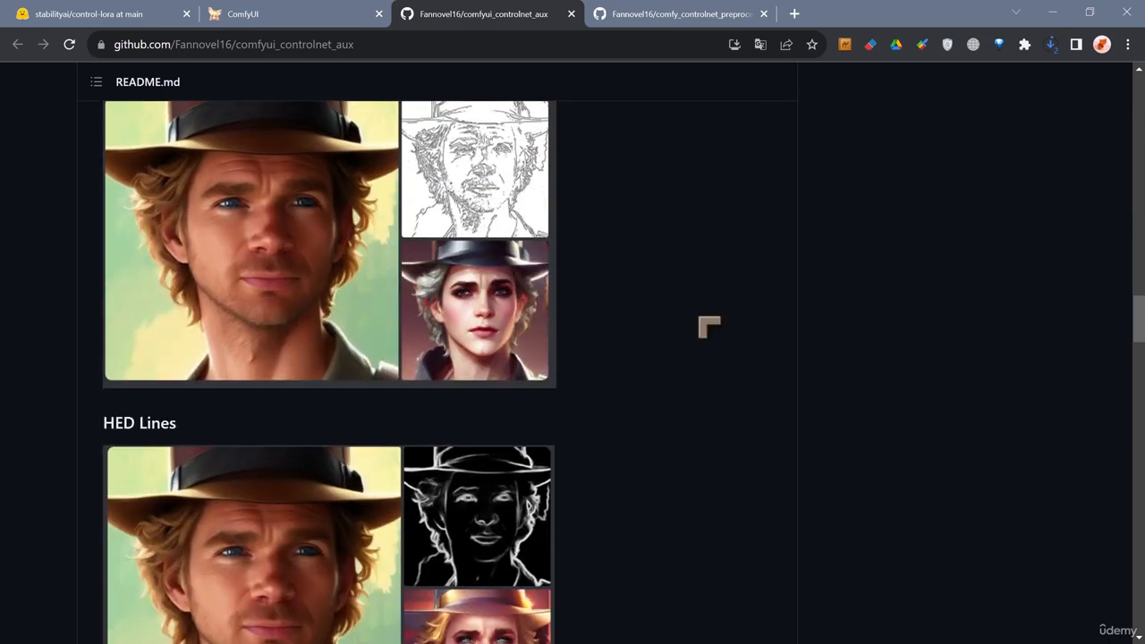
pyautogui.scroll(2, 618, 307)
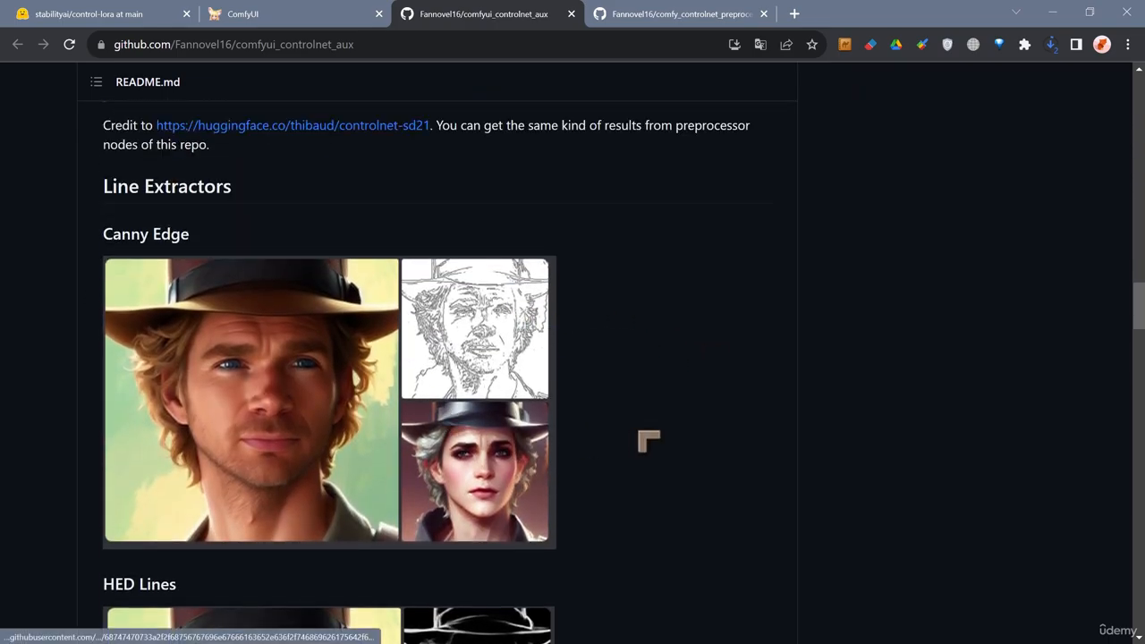
pyautogui.scroll(-4, 703, 434)
pyautogui.scroll(2, 702, 420)
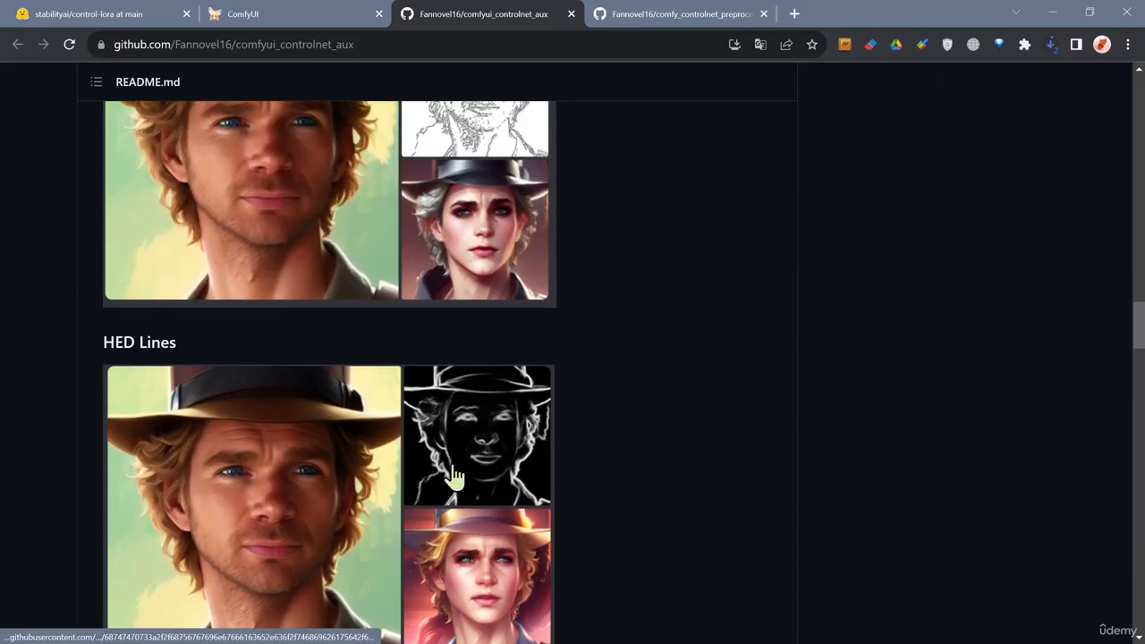
# Scroll through the README's line extractor, depth map and normal map preprocessor examples.
pyautogui.scroll(3, 456, 452)
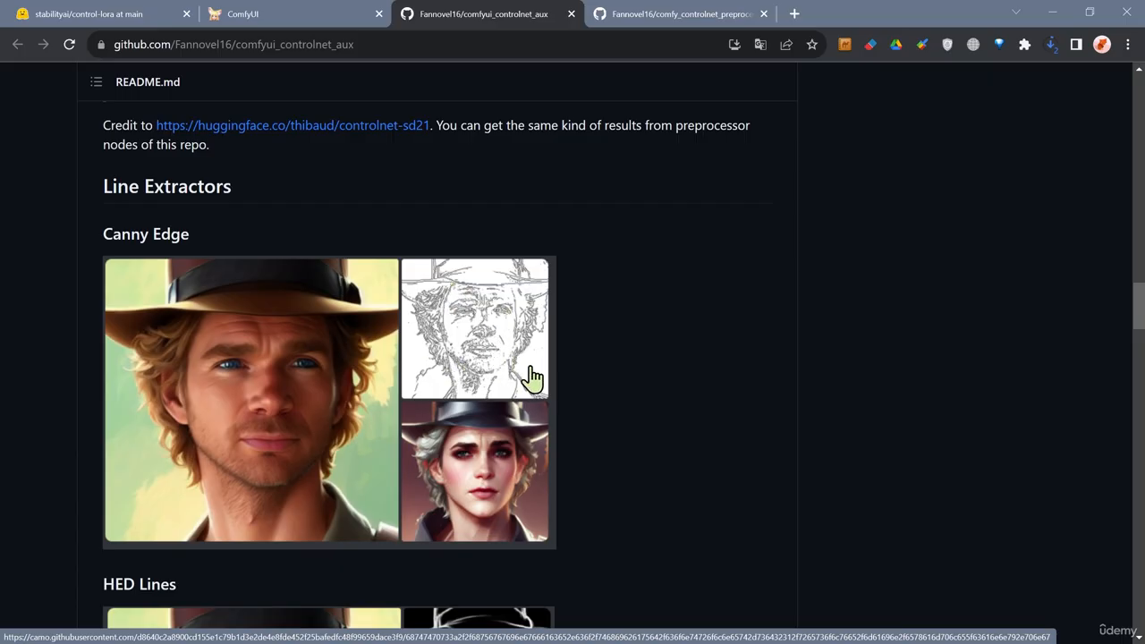
pyautogui.scroll(-4, 531, 367)
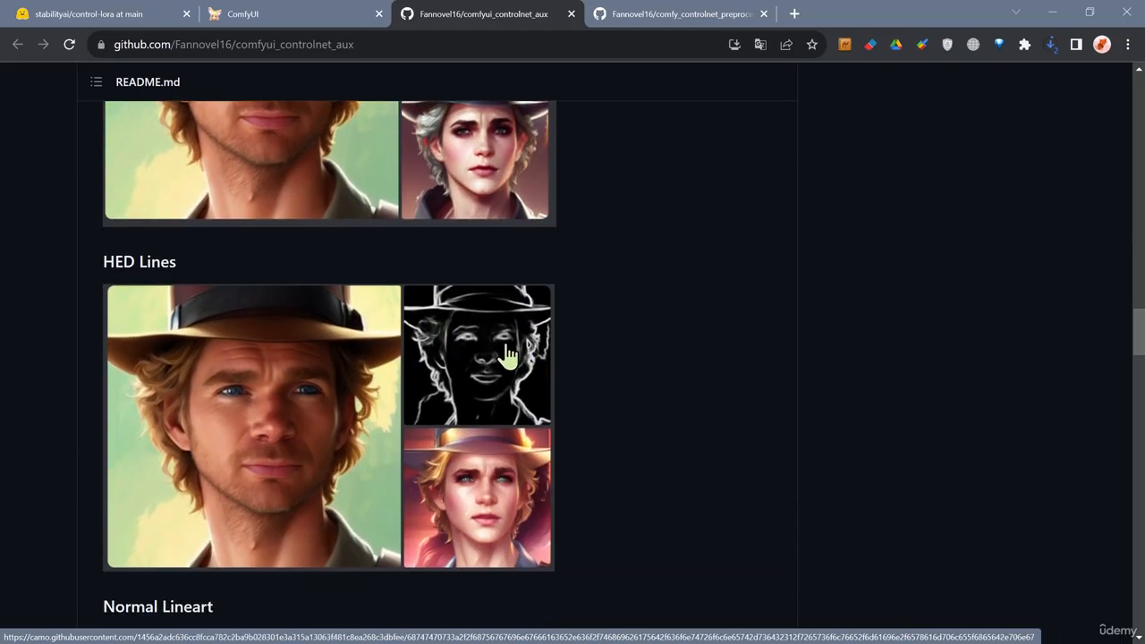
pyautogui.scroll(-6, 532, 380)
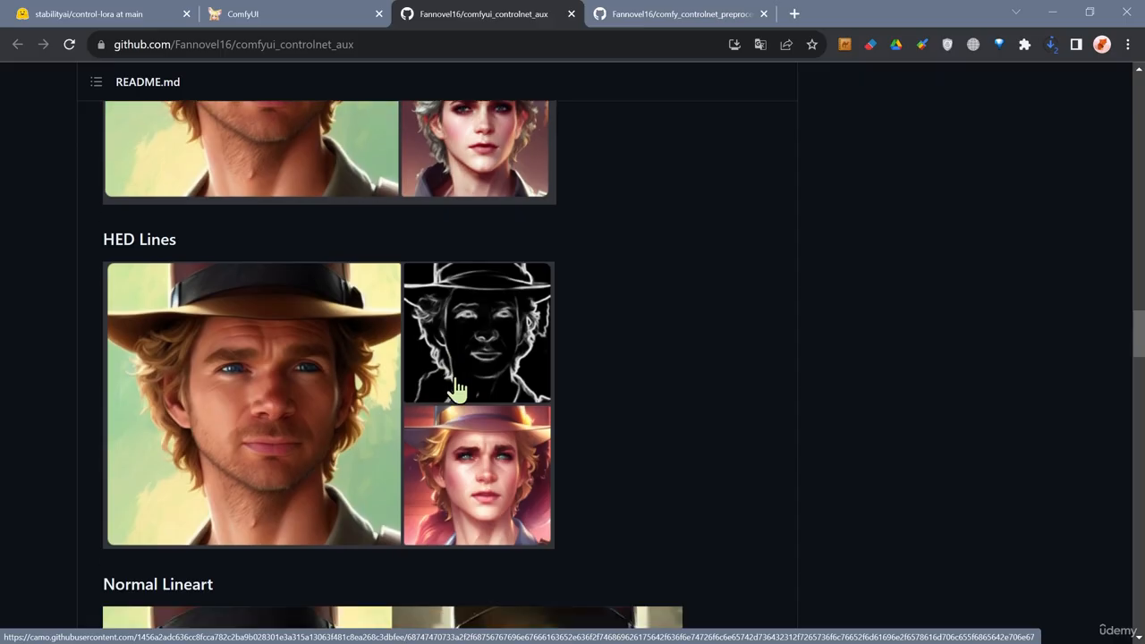
pyautogui.scroll(-3, 539, 383)
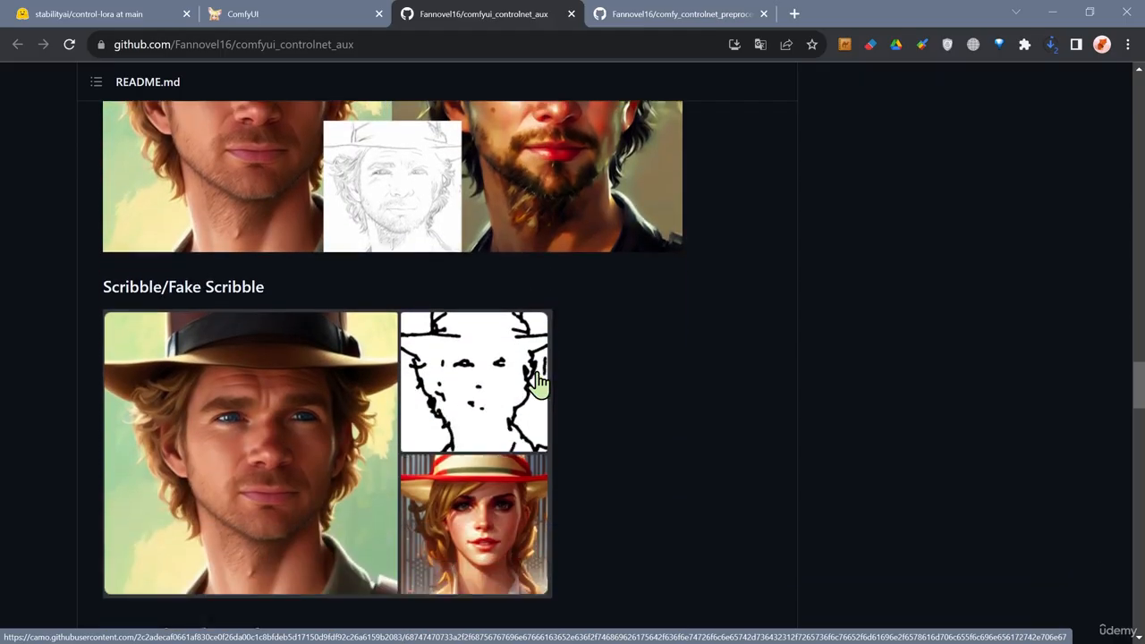
pyautogui.scroll(-3, 552, 291)
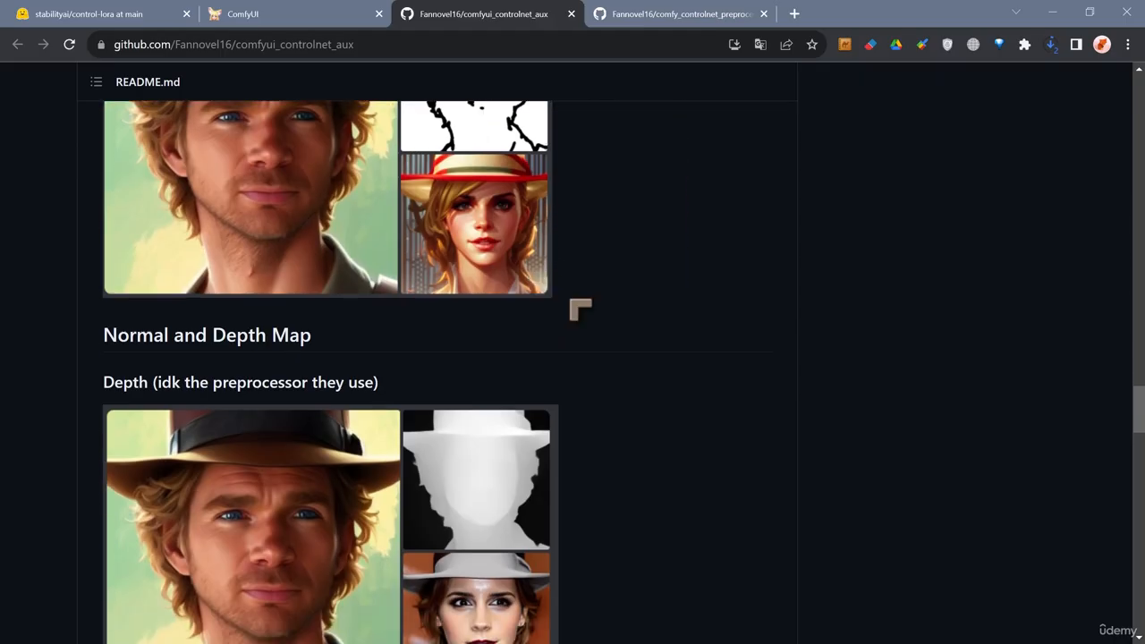
pyautogui.scroll(-2, 519, 344)
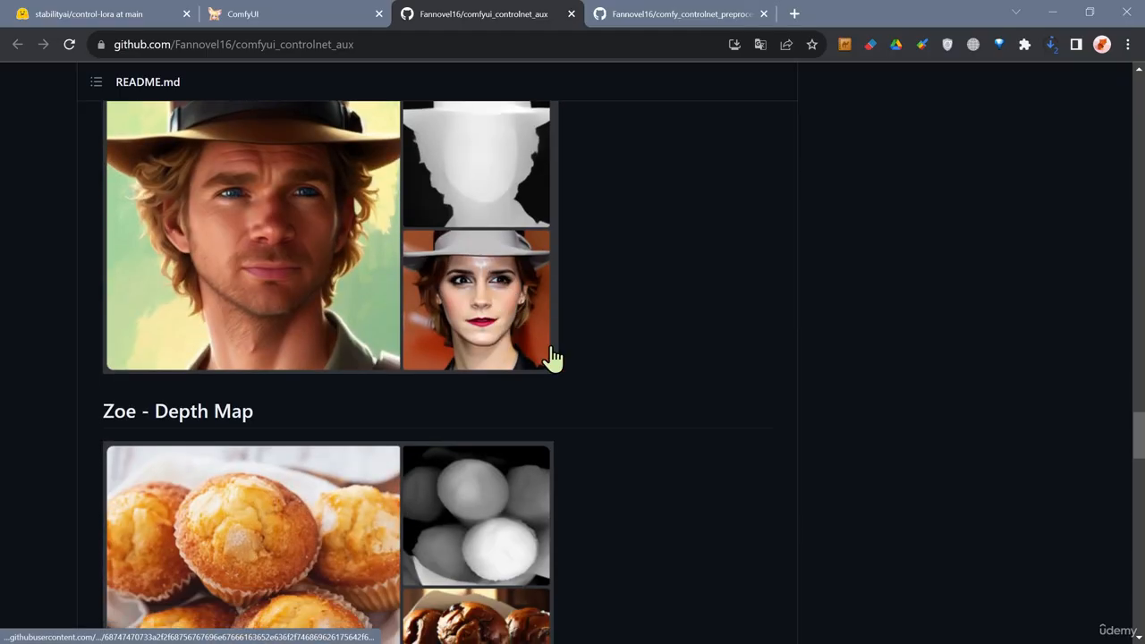
pyautogui.scroll(2, 529, 345)
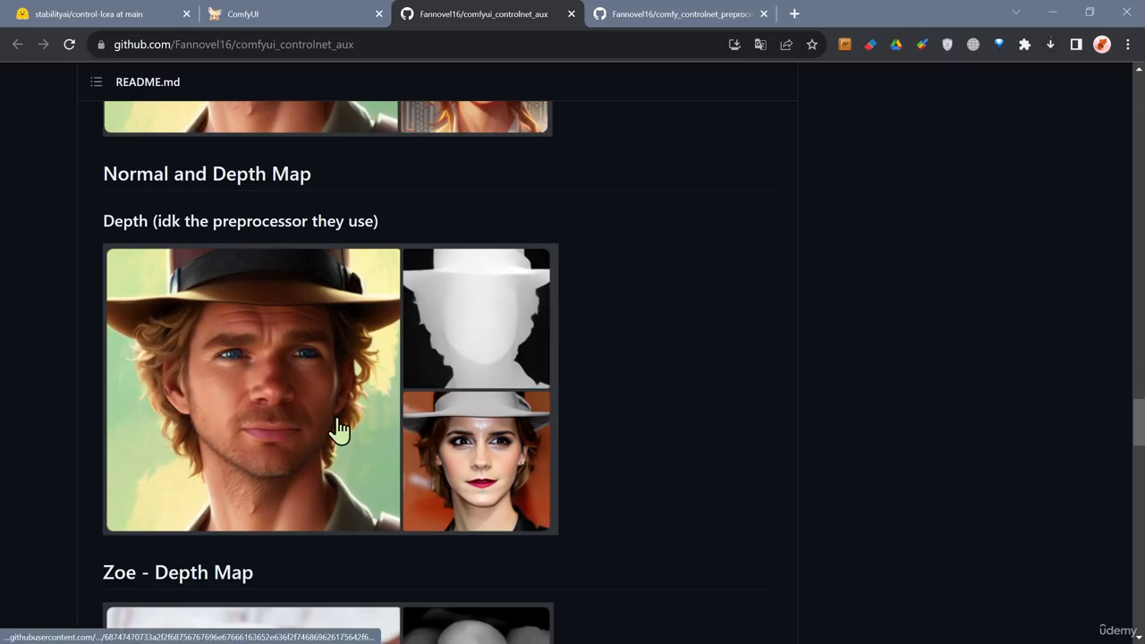
pyautogui.scroll(-3, 338, 432)
pyautogui.scroll(-3, 338, 432)
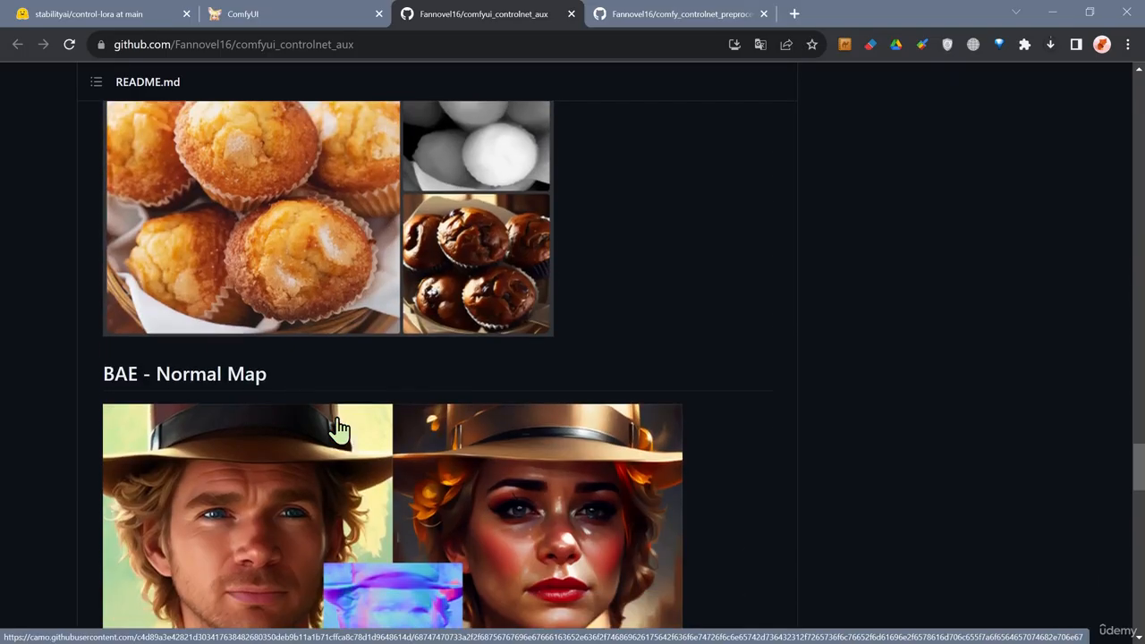
pyautogui.scroll(2, 341, 430)
pyautogui.scroll(-5, 314, 306)
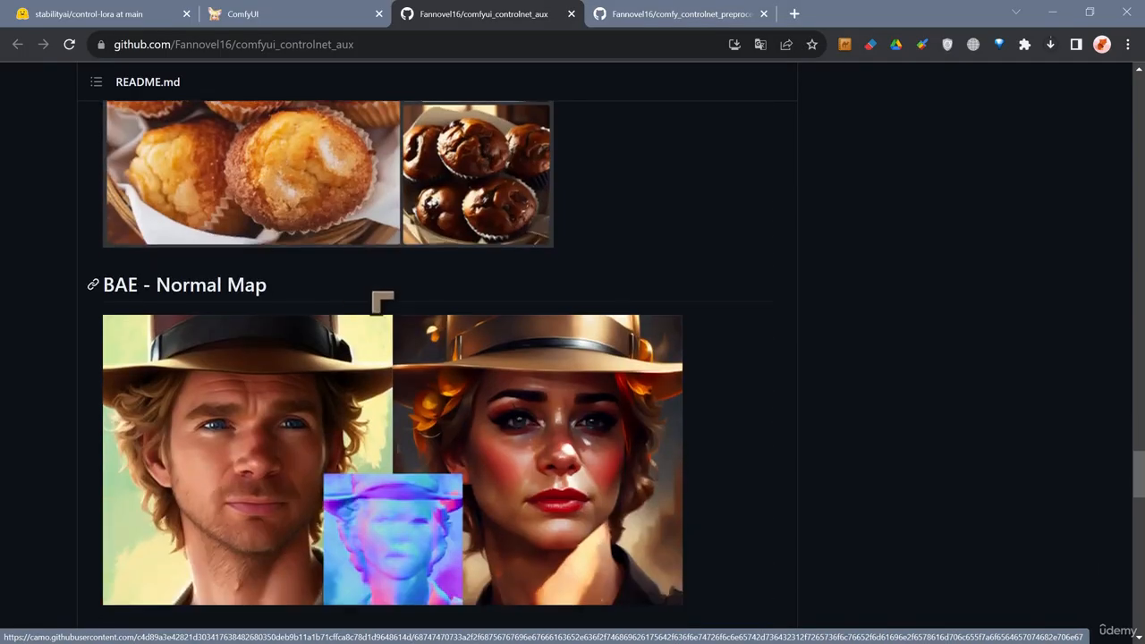
pyautogui.scroll(2, 322, 382)
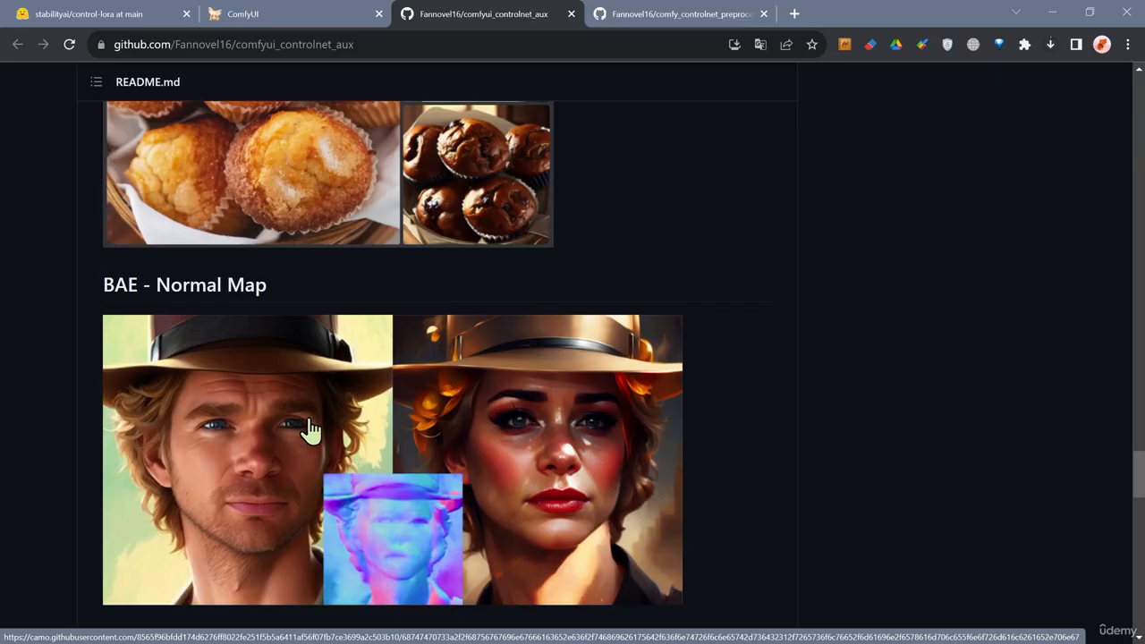
# Scroll through the README's pose, semantic segmentation and T2I-Adapter preprocessor examples down to the testing workflow.
pyautogui.scroll(-2, 304, 429)
pyautogui.scroll(2, 363, 461)
pyautogui.scroll(-2, 357, 384)
pyautogui.scroll(-3, 360, 384)
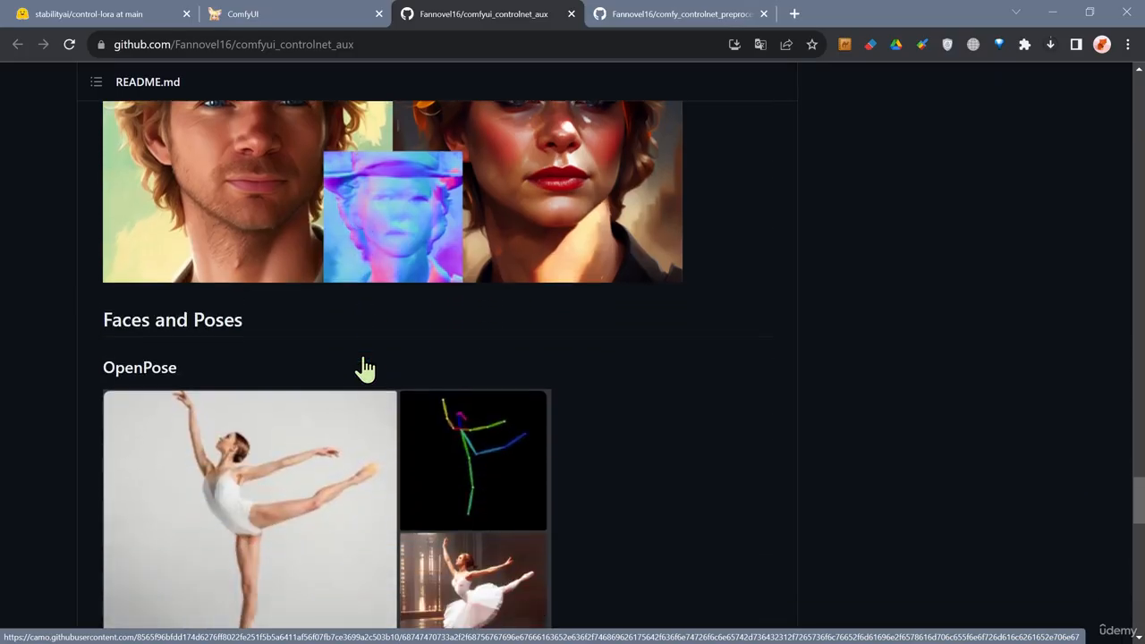
pyautogui.scroll(-1, 309, 384)
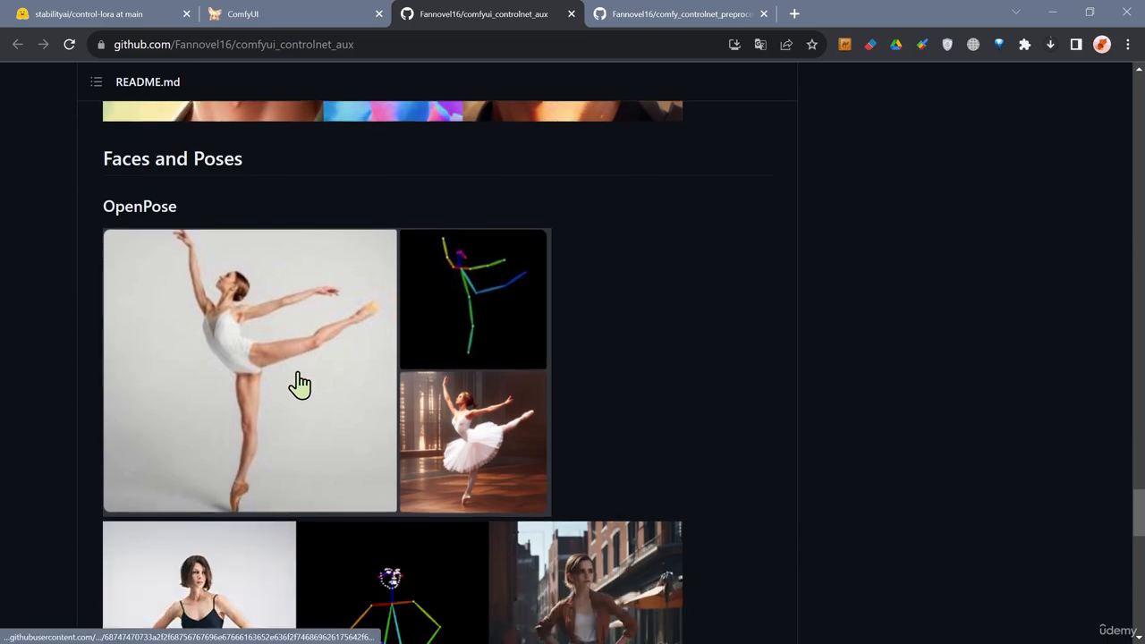
pyautogui.scroll(-7, 325, 386)
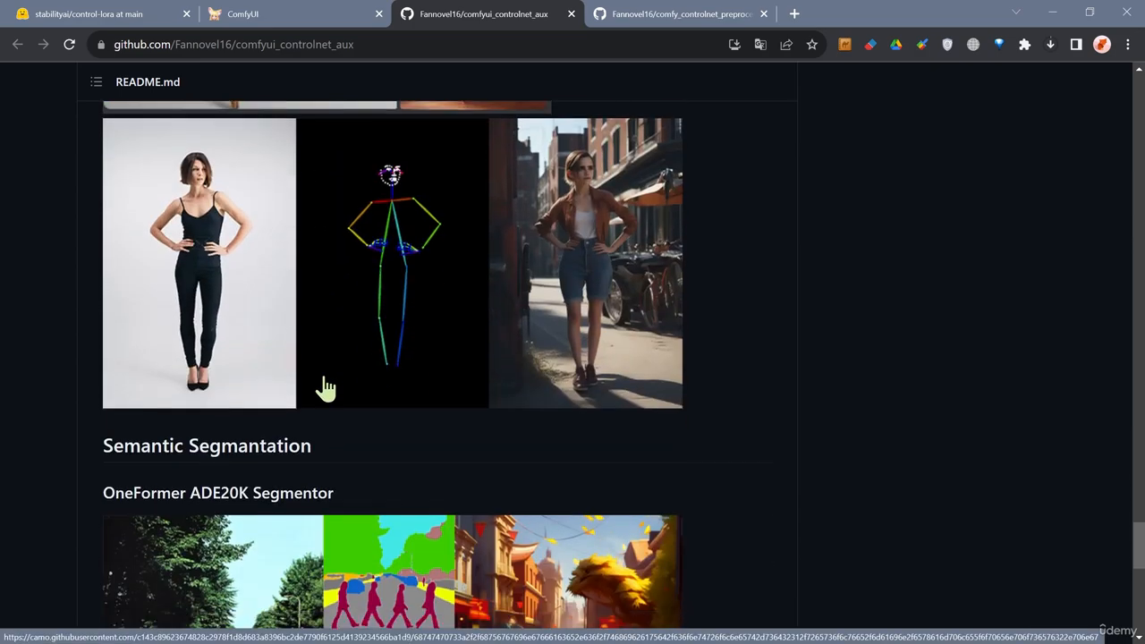
pyautogui.scroll(-6, 325, 387)
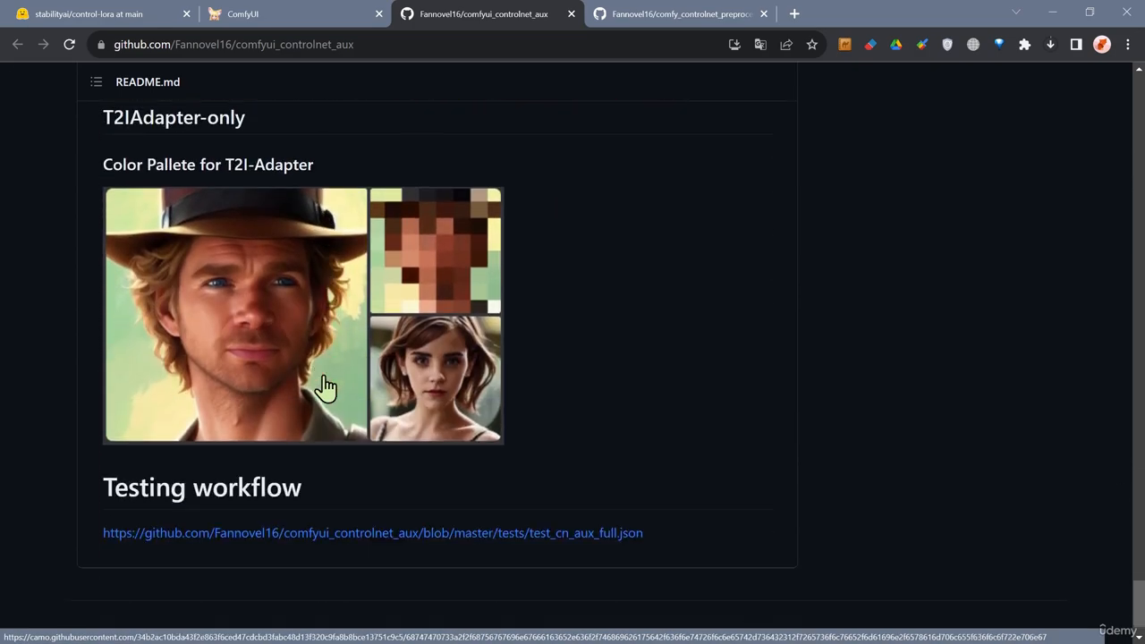
pyautogui.scroll(1, 325, 386)
pyautogui.scroll(2, 324, 387)
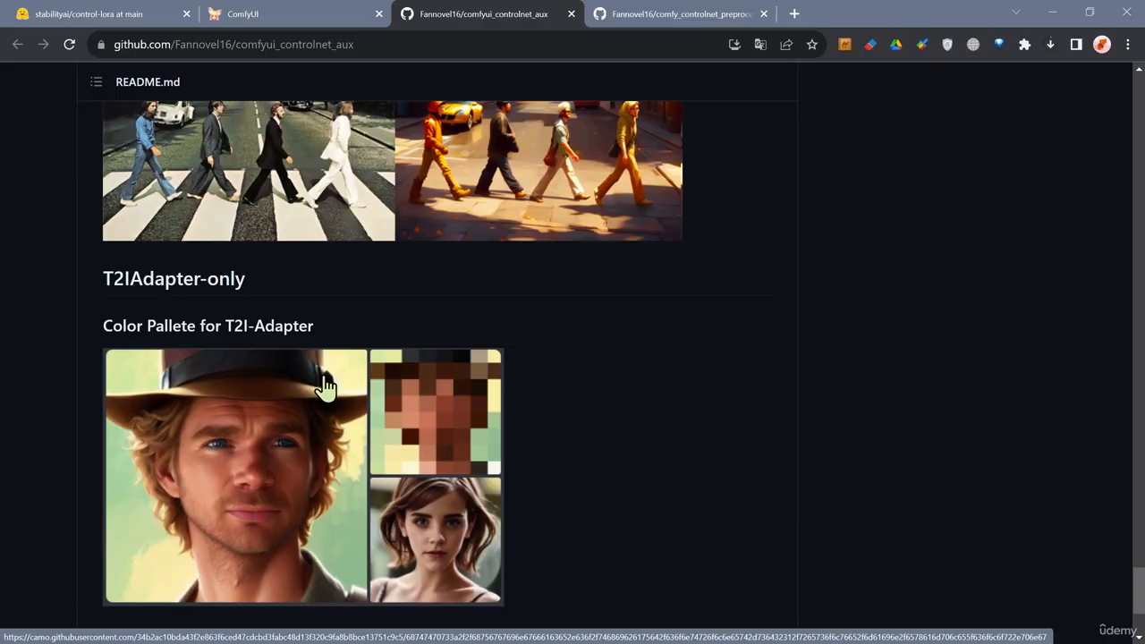
pyautogui.scroll(5, 325, 387)
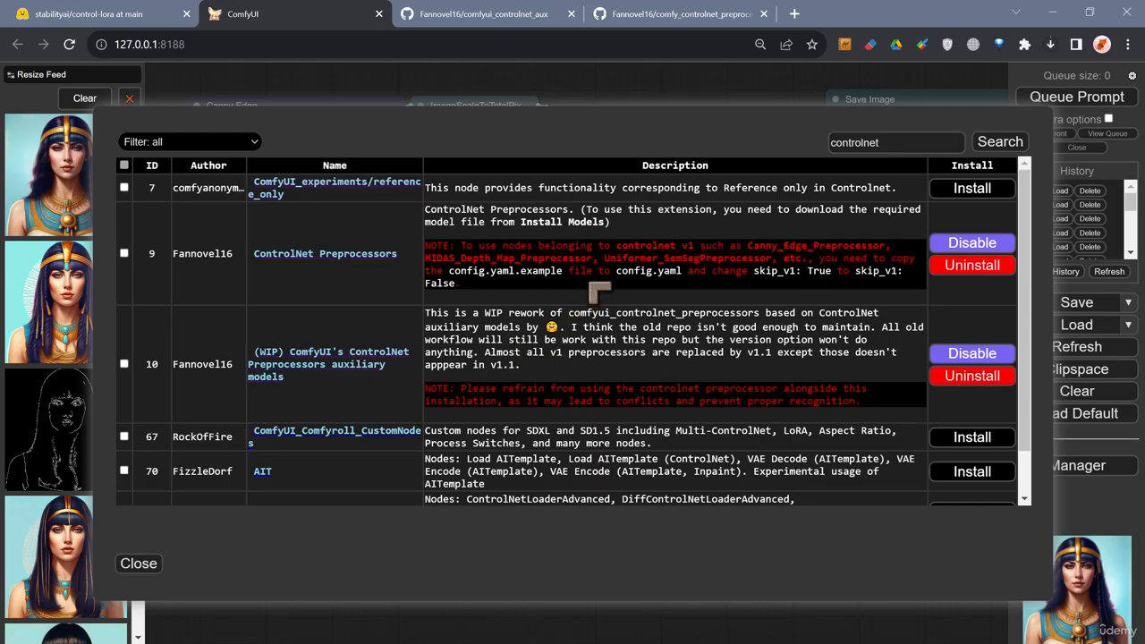
# Switch to the Hugging Face control-lora tab and open the repository's model card introduction.
pyautogui.click(118, 19)
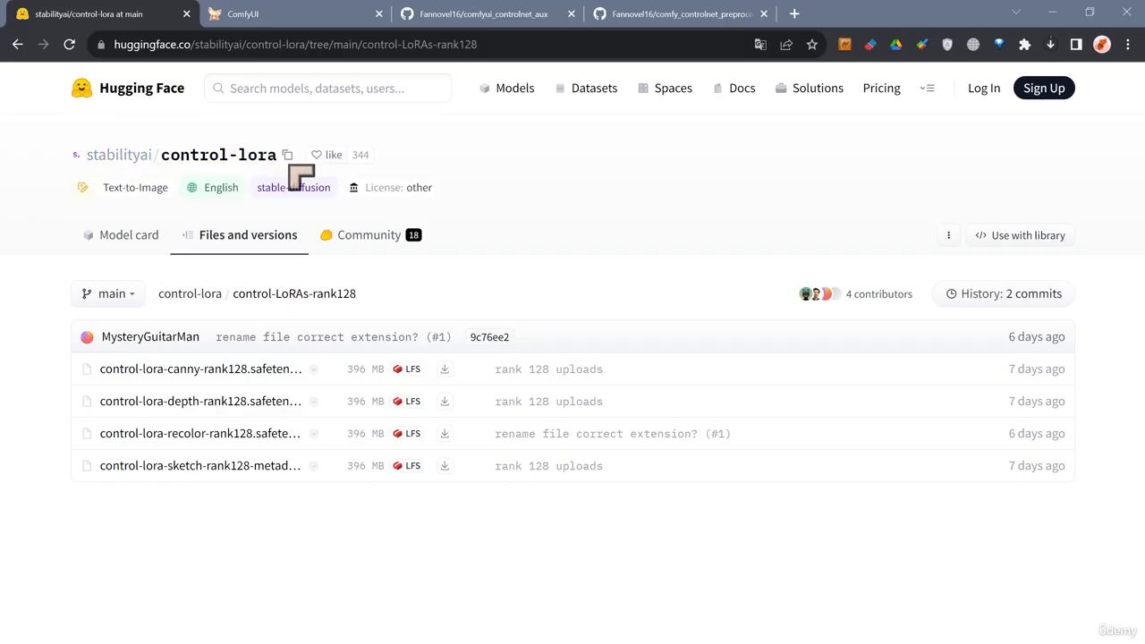
pyautogui.click(191, 157)
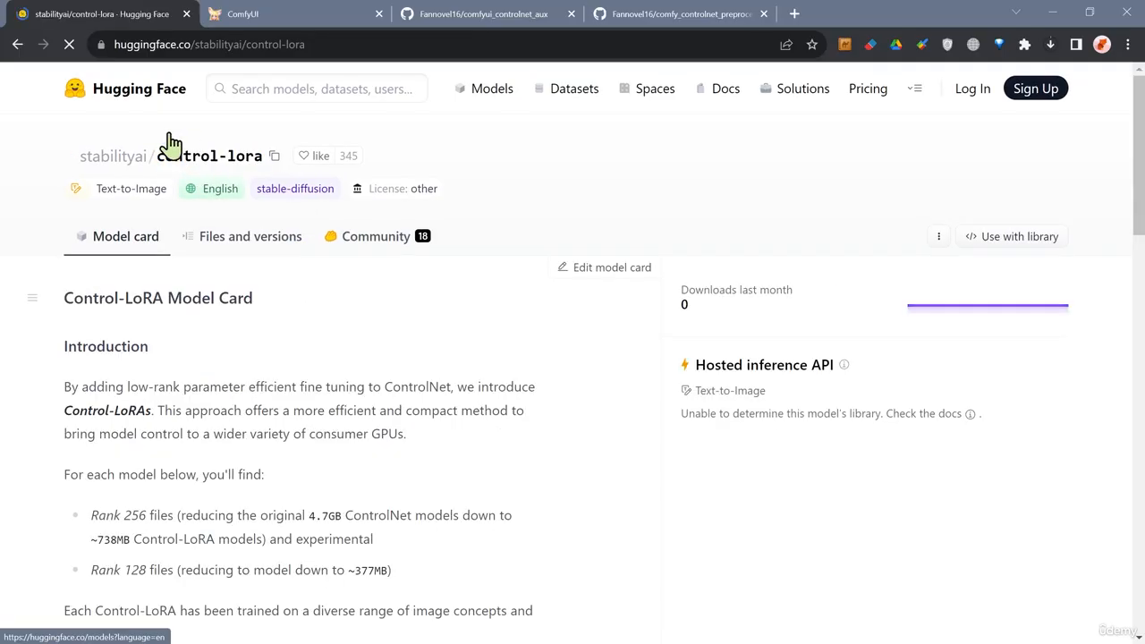
pyautogui.scroll(-2, 236, 322)
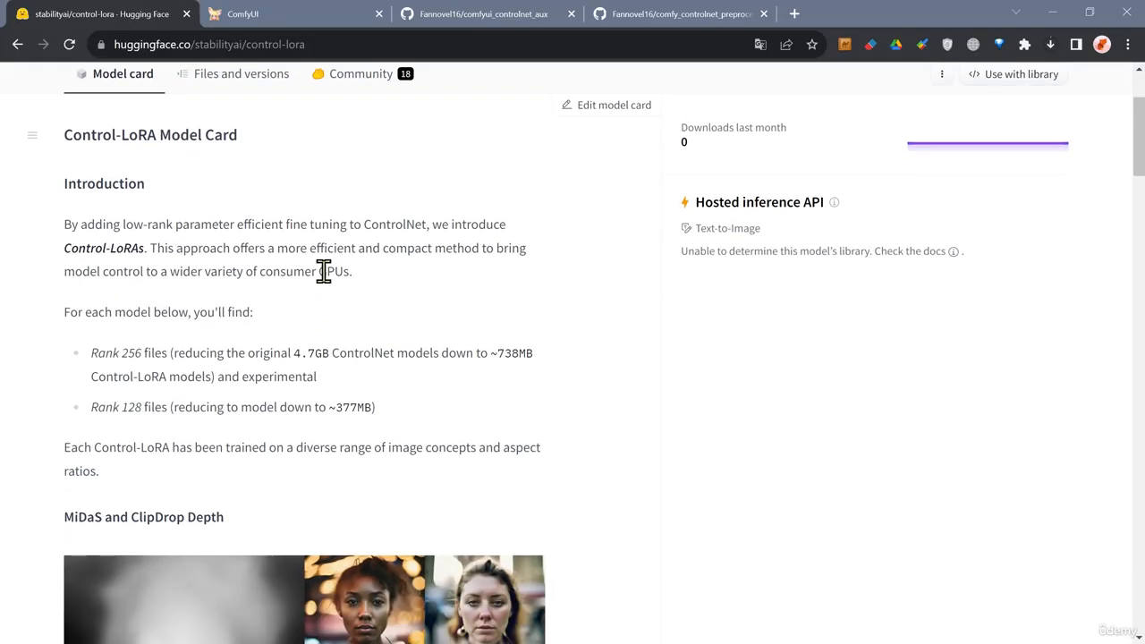
pyautogui.scroll(1, 352, 407)
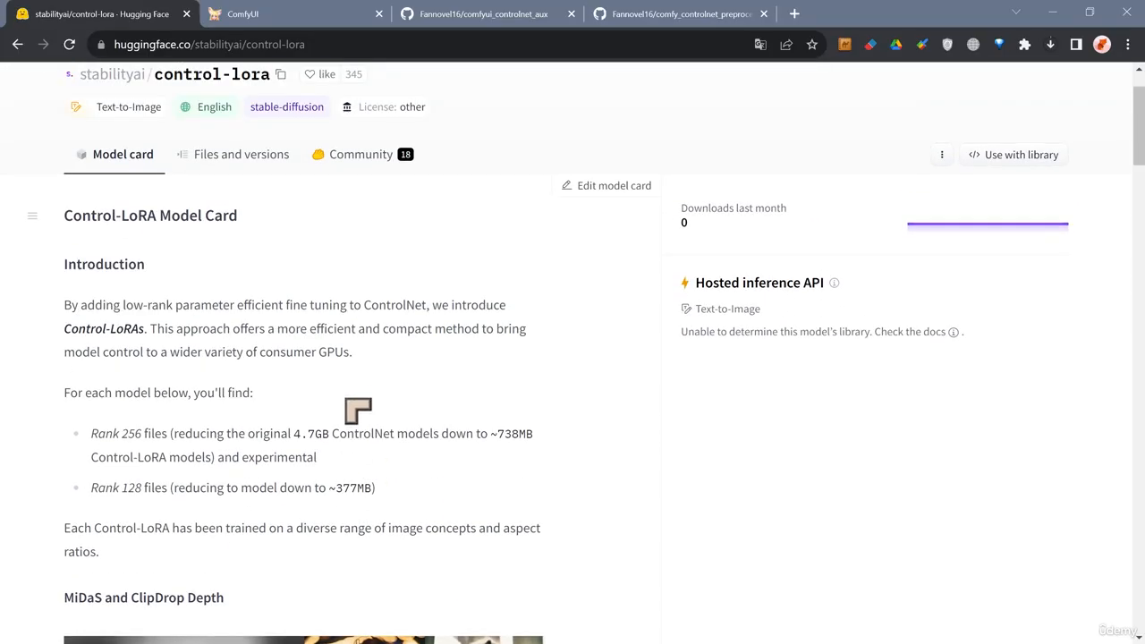
pyautogui.scroll(-1, 107, 411)
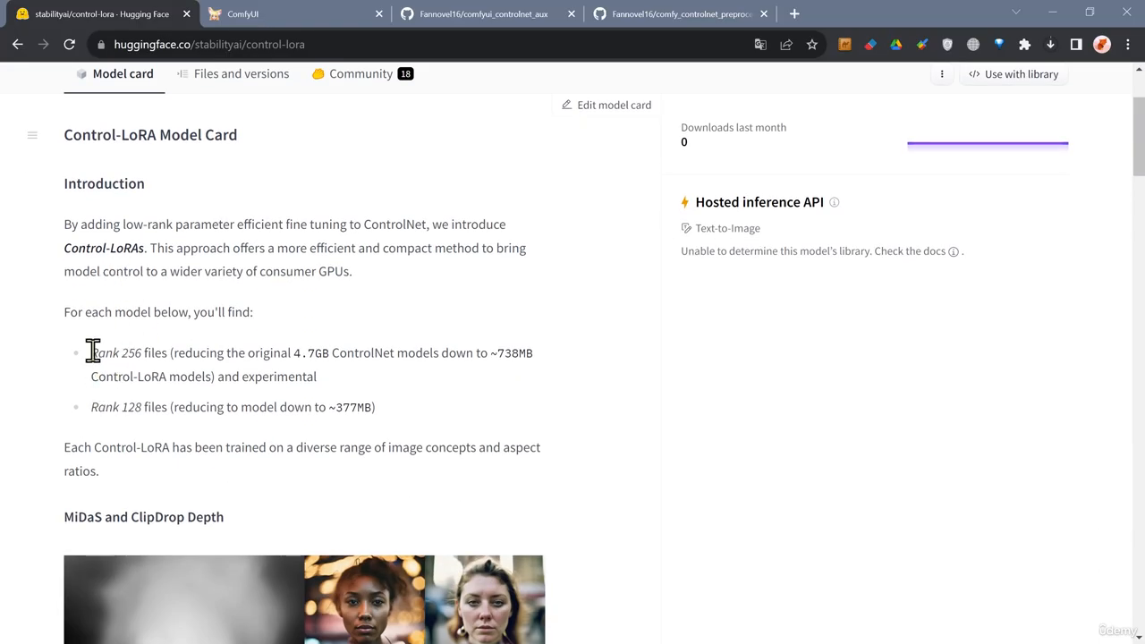
# Highlight the Rank 256, Rank 128 and experimental notes in the Control-LoRA model card introduction.
pyautogui.moveTo(93, 353); pyautogui.dragTo(122, 353)
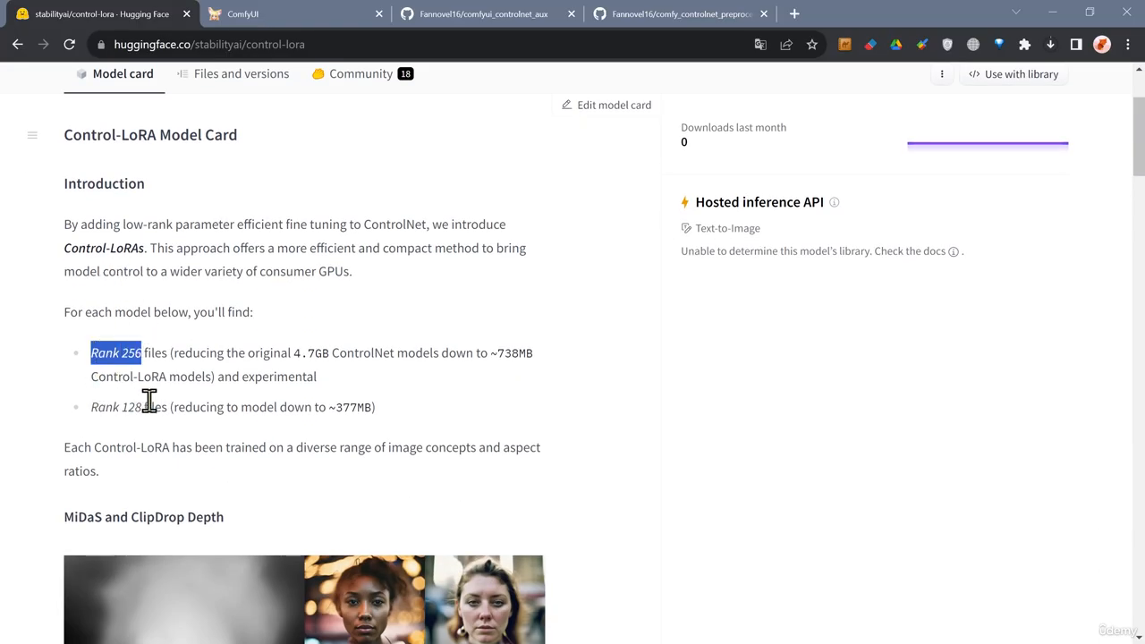
pyautogui.moveTo(90, 406); pyautogui.dragTo(154, 408)
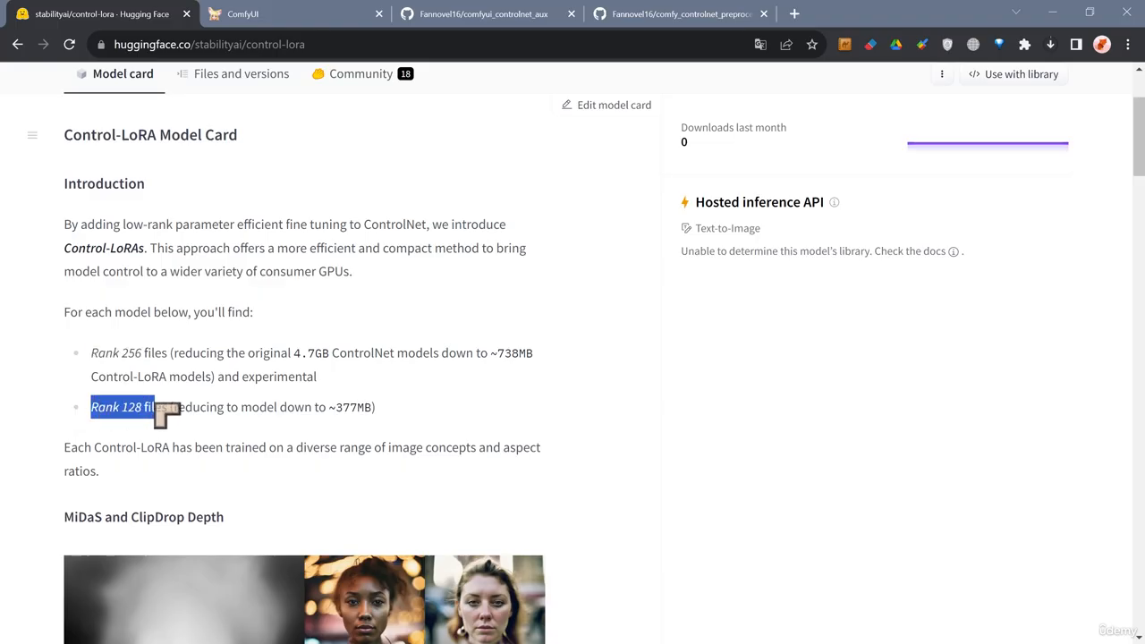
pyautogui.click(353, 383)
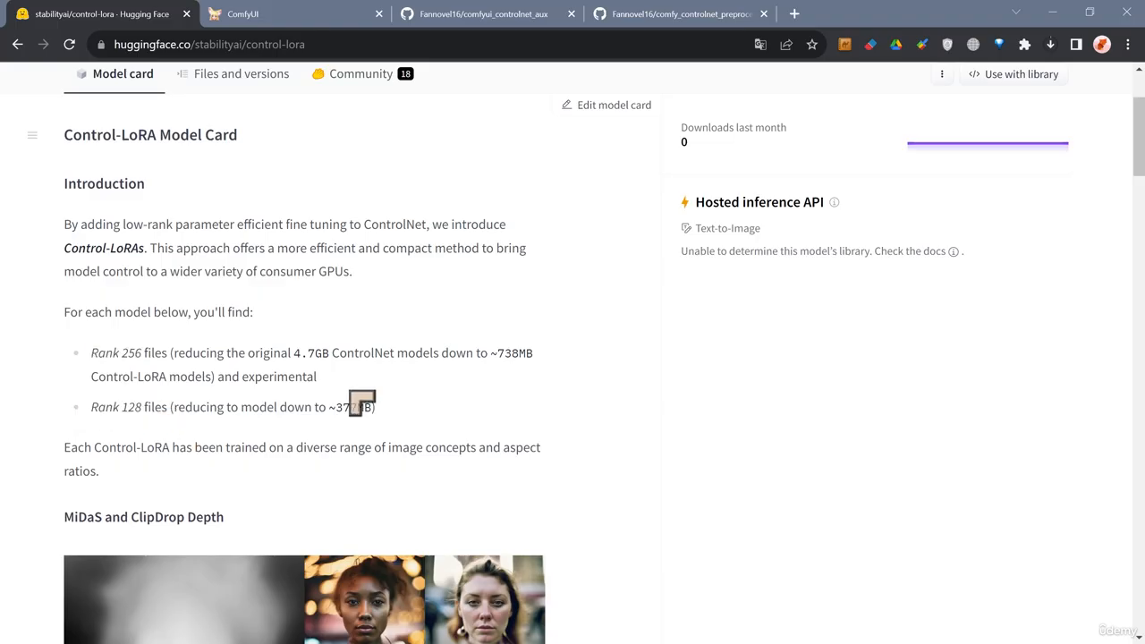
pyautogui.scroll(2, 134, 412)
pyautogui.scroll(-2, 95, 430)
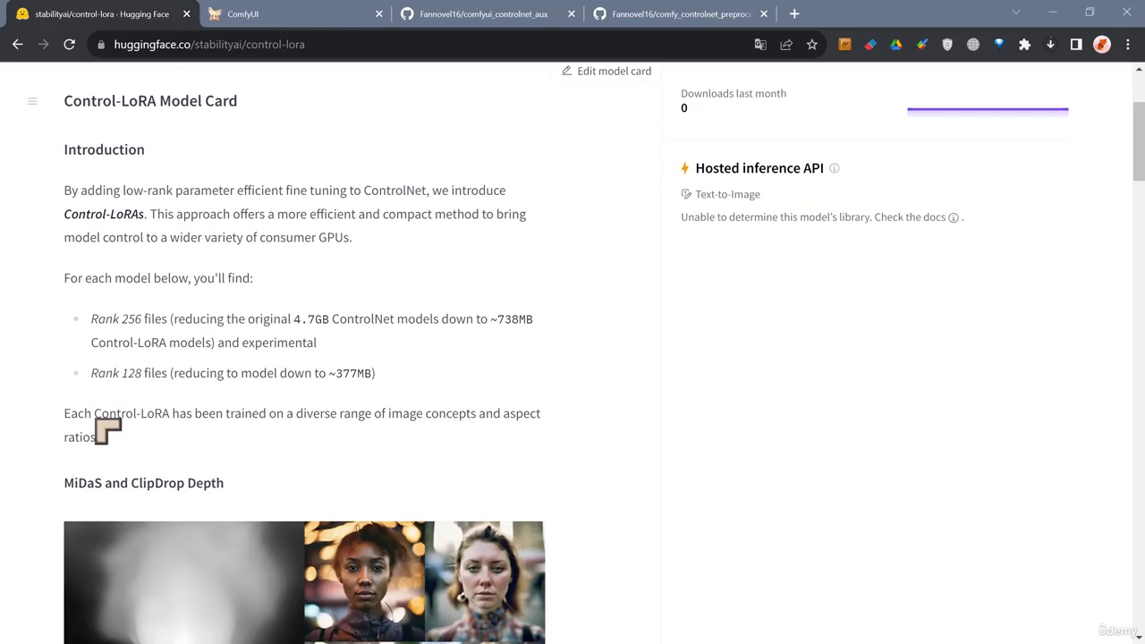
pyautogui.scroll(1, 117, 400)
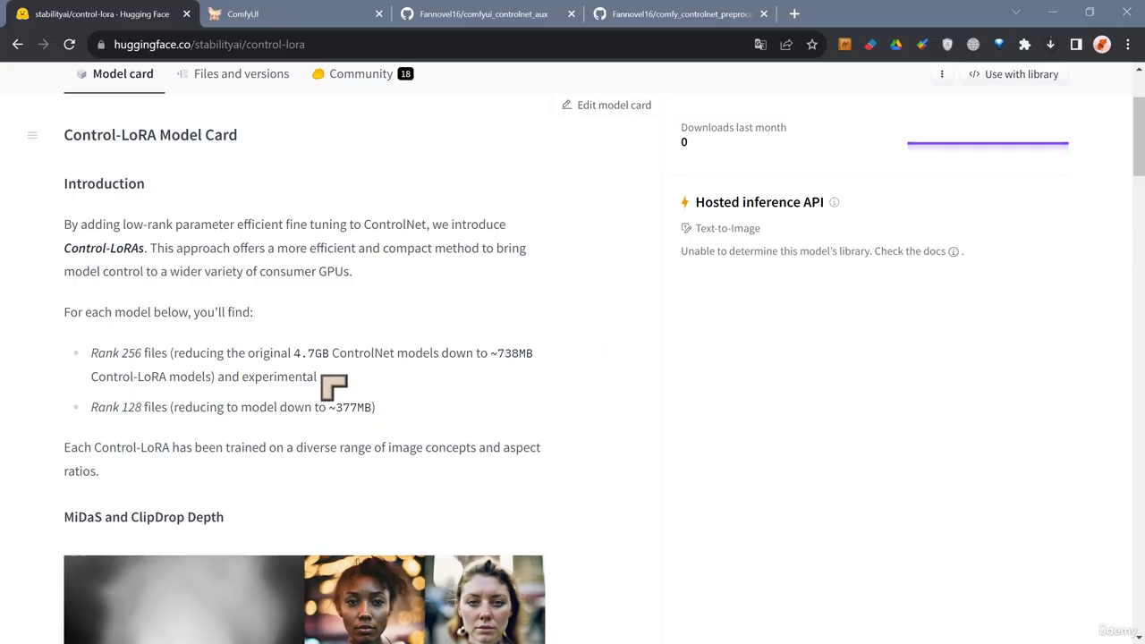
pyautogui.moveTo(327, 381); pyautogui.dragTo(241, 377)
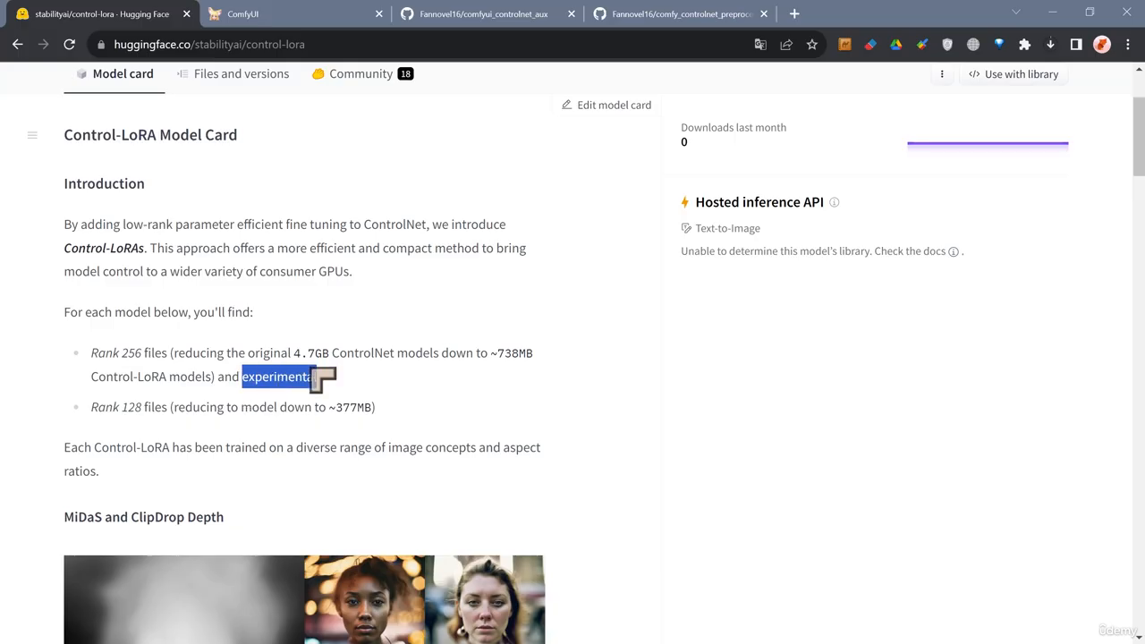
pyautogui.click(365, 372)
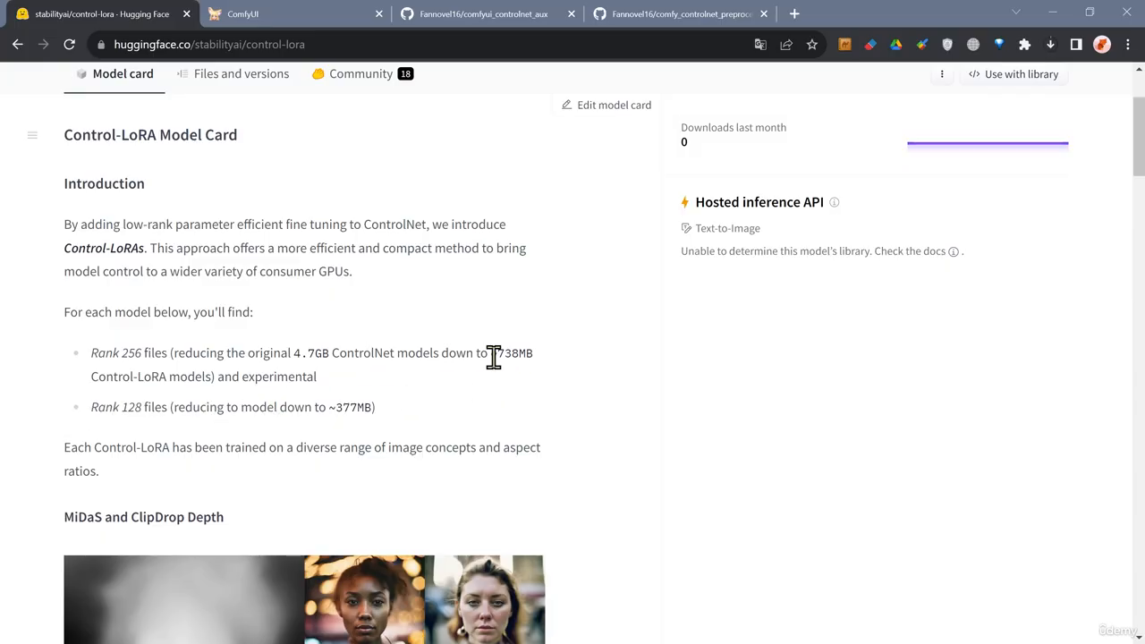
# Highlight the ~738MB size and the original 4.7GB ControlNet size in the Rank 256 description.
pyautogui.moveTo(497, 354); pyautogui.dragTo(547, 351)
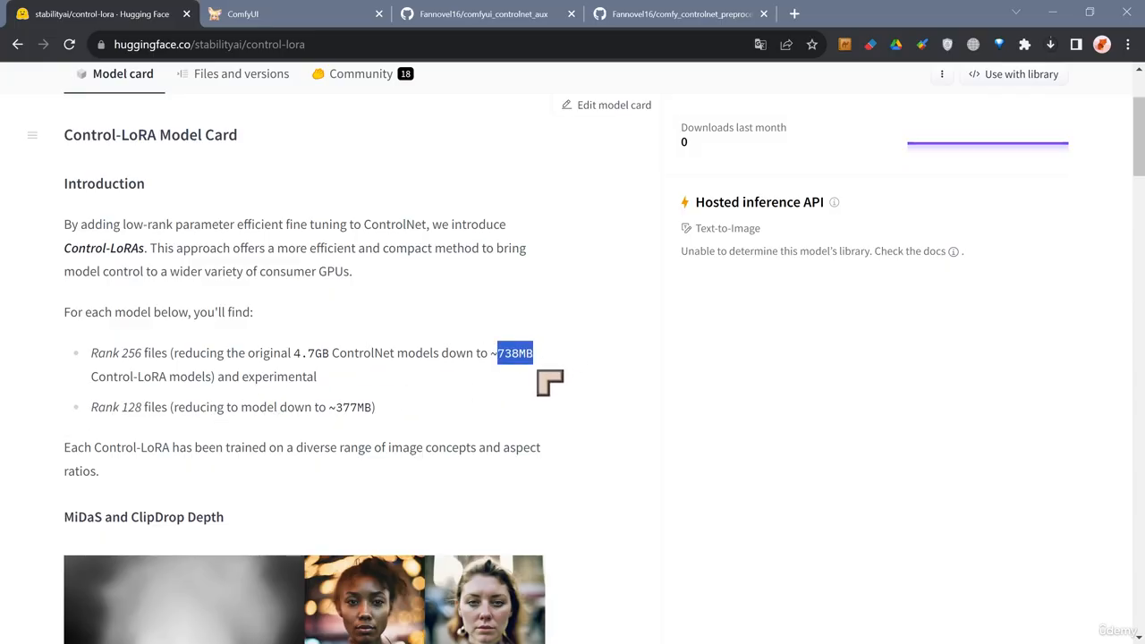
pyautogui.scroll(-2, 626, 382)
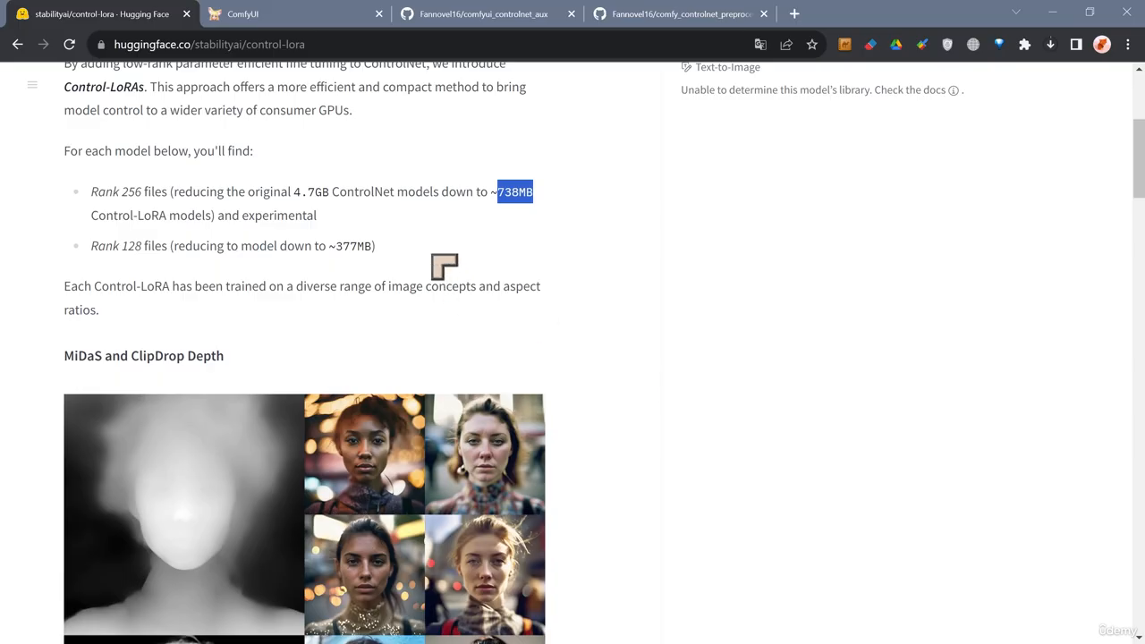
pyautogui.click(363, 258)
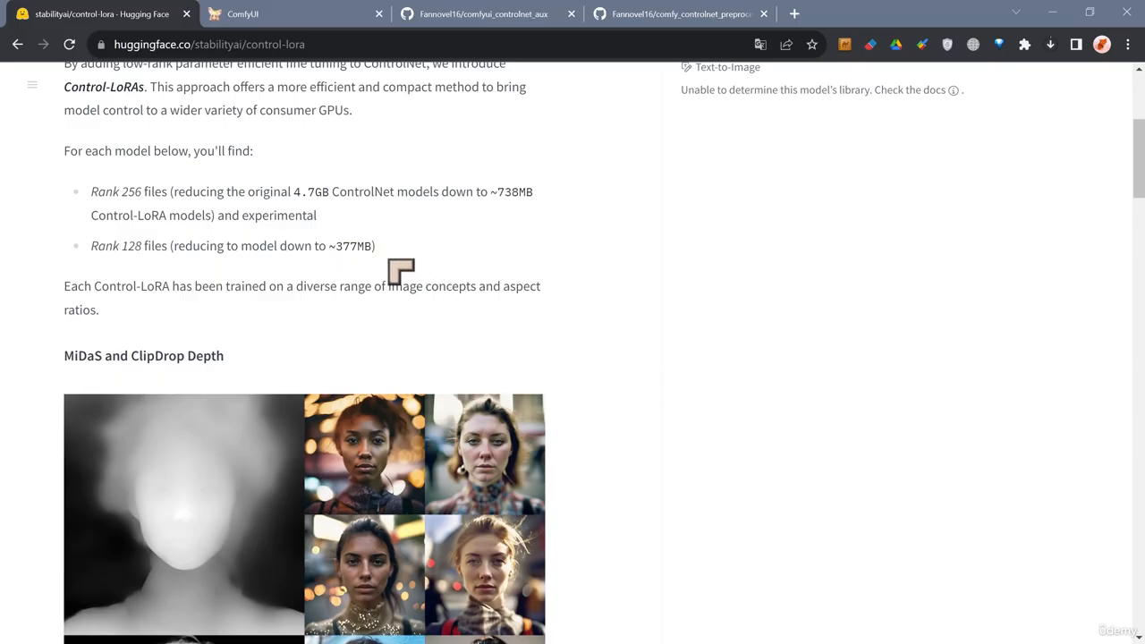
pyautogui.scroll(1, 368, 248)
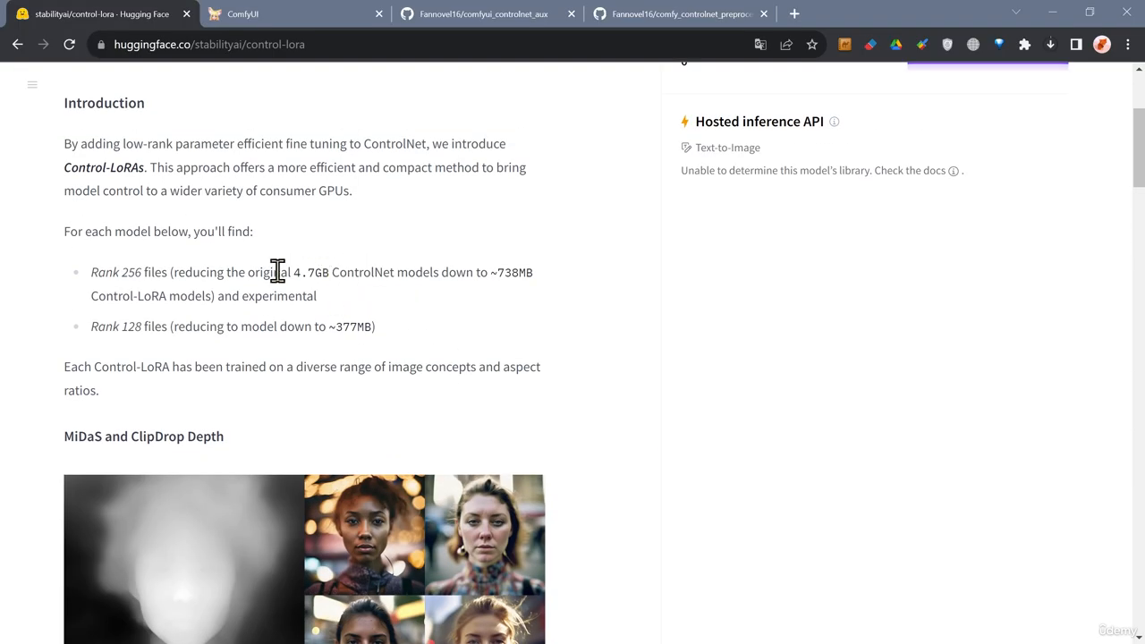
pyautogui.moveTo(291, 273); pyautogui.dragTo(392, 280)
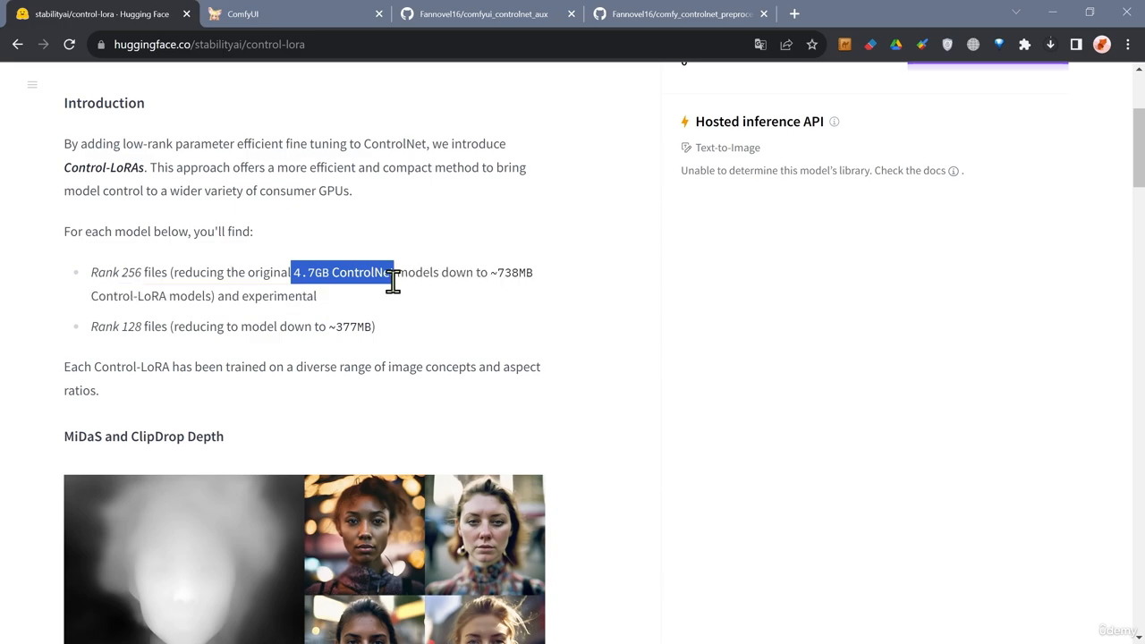
pyautogui.click(503, 315)
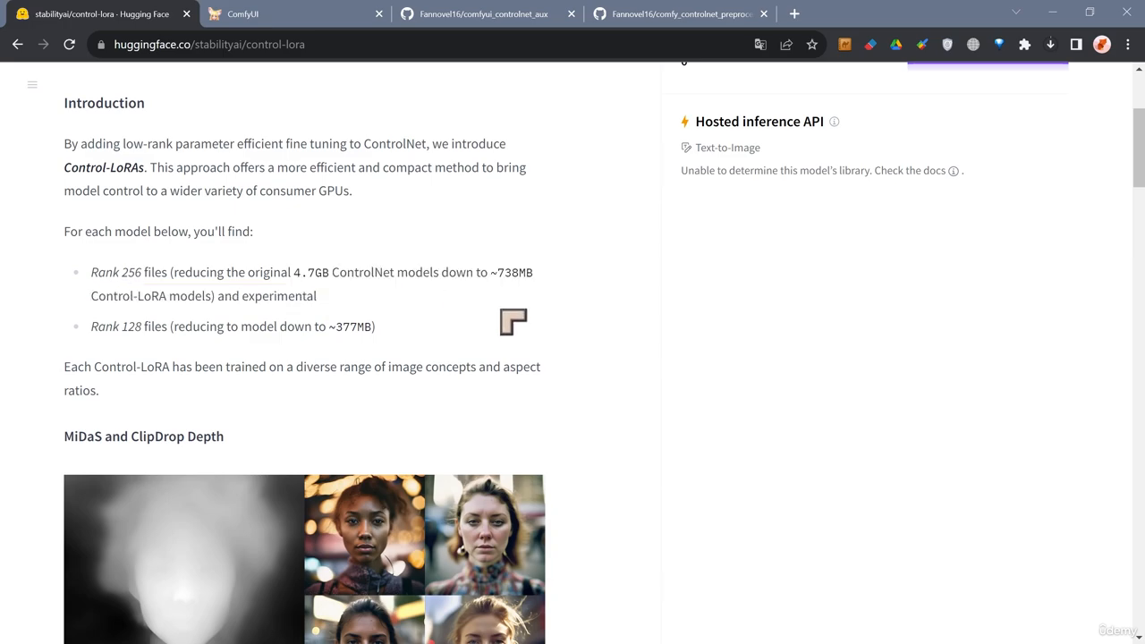
pyautogui.scroll(-2, 596, 340)
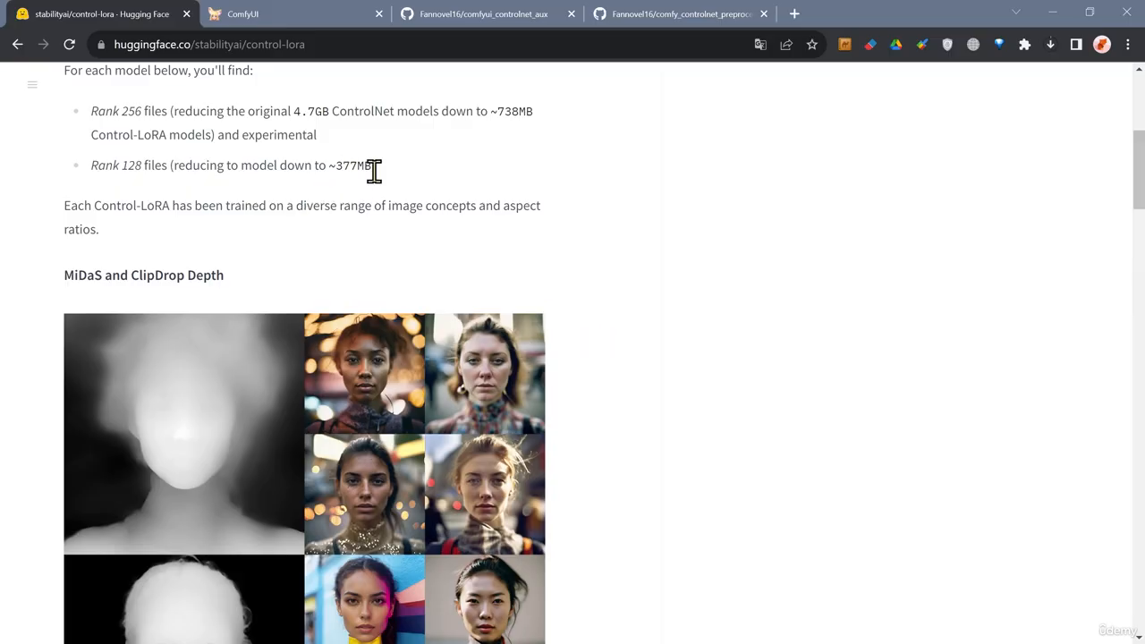
# Highlight the ~377MB size in the Rank 128 description.
pyautogui.moveTo(374, 170); pyautogui.dragTo(342, 172)
pyautogui.click(568, 238)
pyautogui.scroll(-1, 639, 317)
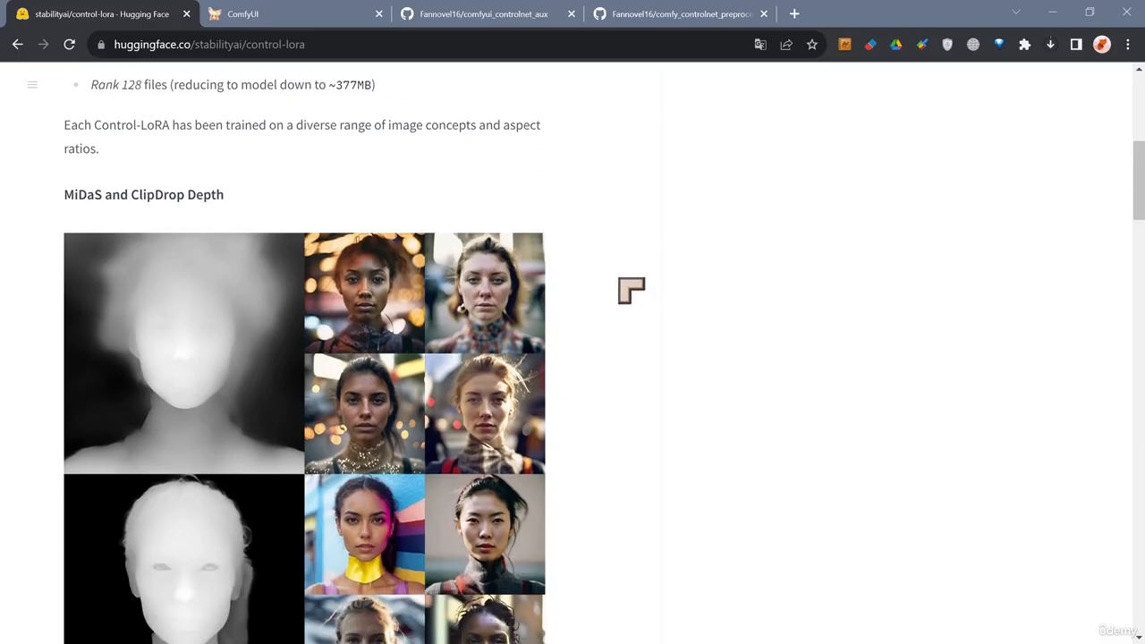
# Scroll through the MiDaS depth, Canny Edge and Photograph and Sketch Colorizer examples on the model card.
pyautogui.scroll(-2, 631, 291)
pyautogui.scroll(1, 630, 291)
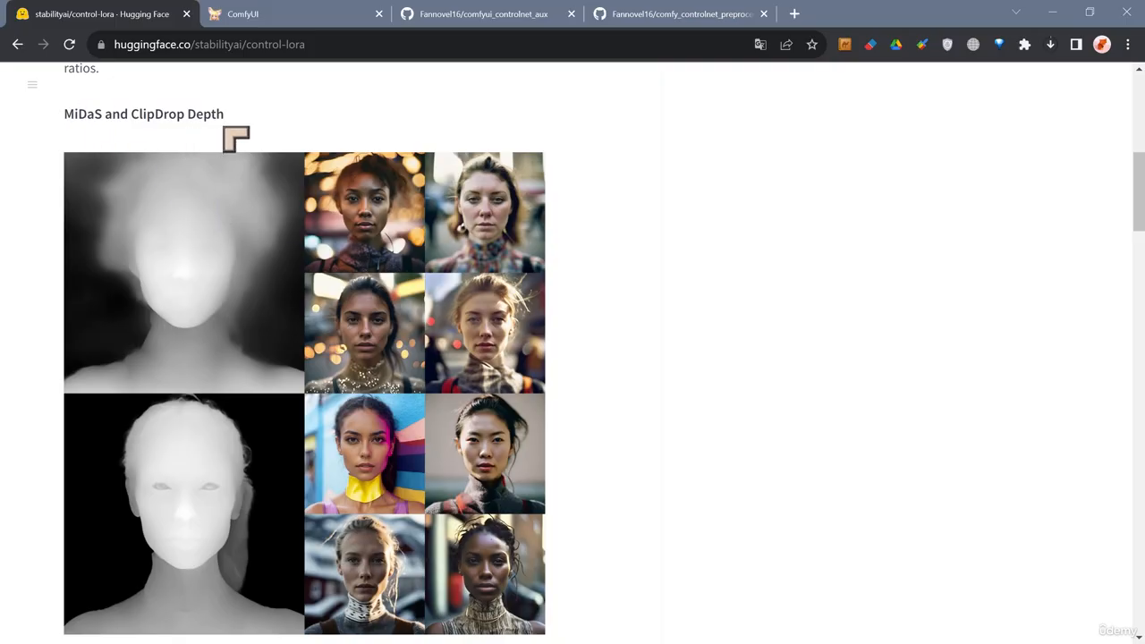
pyautogui.scroll(-1, 581, 247)
pyautogui.scroll(1, 584, 248)
pyautogui.scroll(-5, 591, 253)
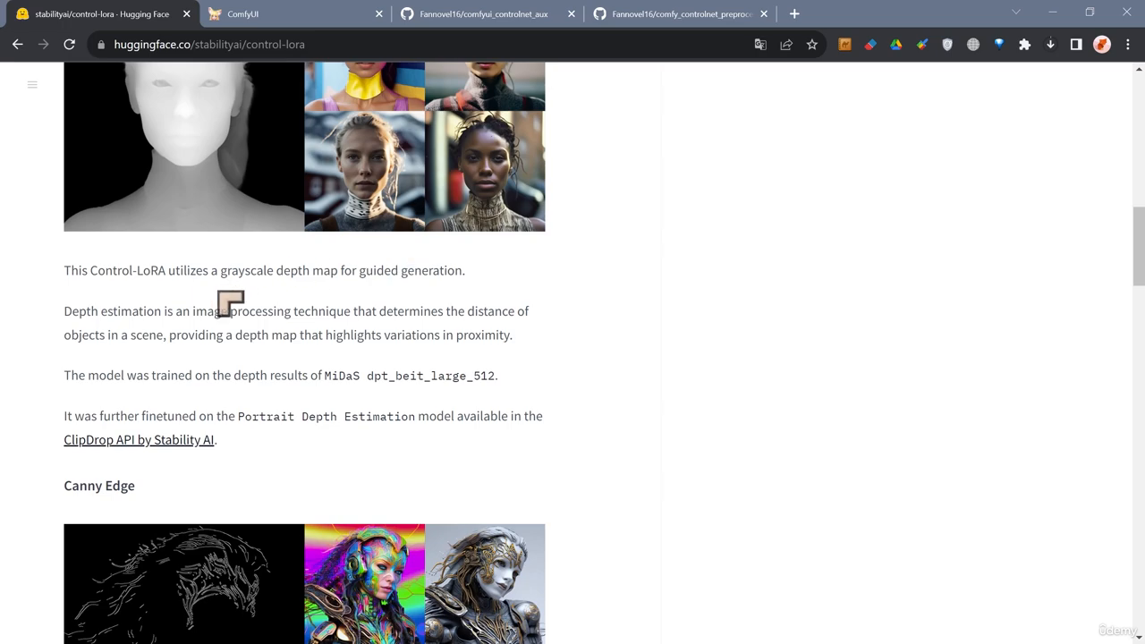
pyautogui.scroll(-2, 370, 308)
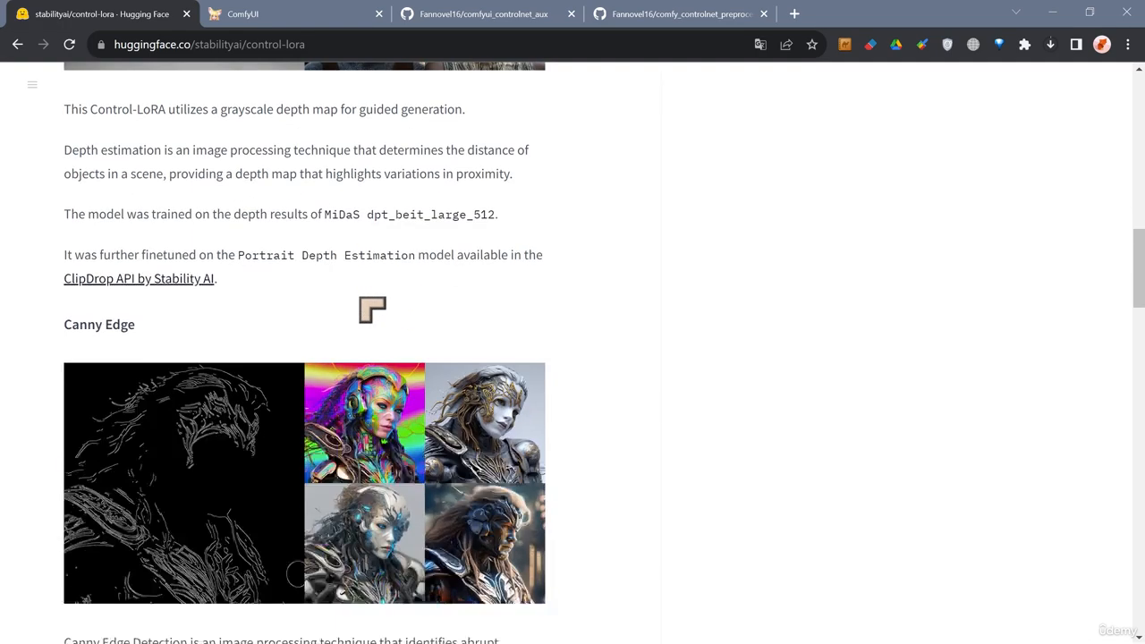
pyautogui.scroll(7, 370, 308)
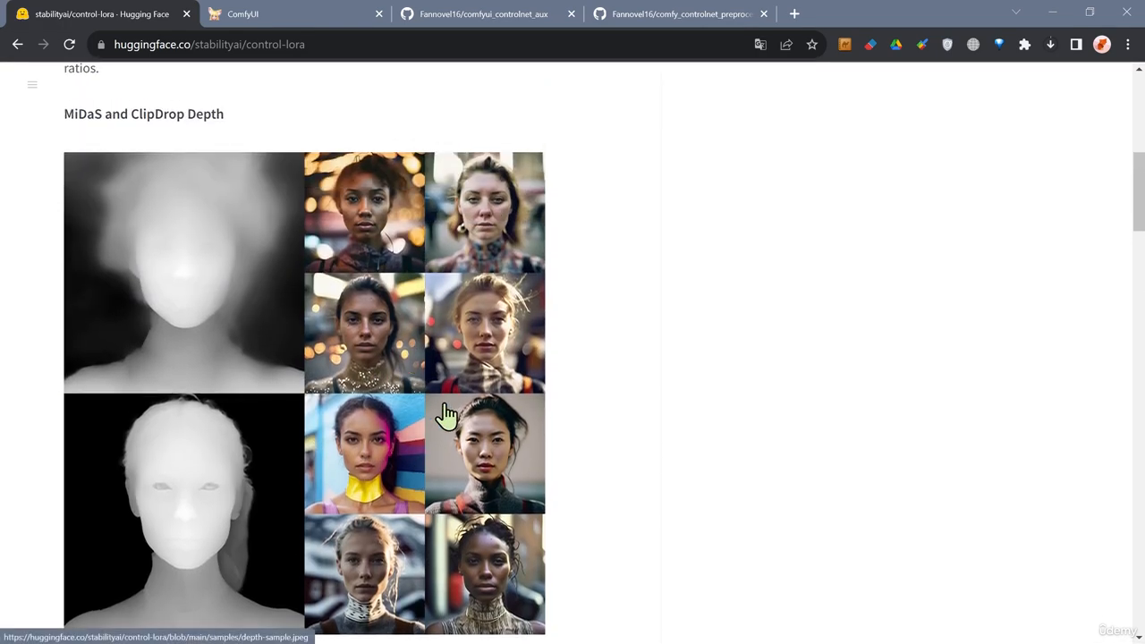
pyautogui.scroll(-2, 483, 492)
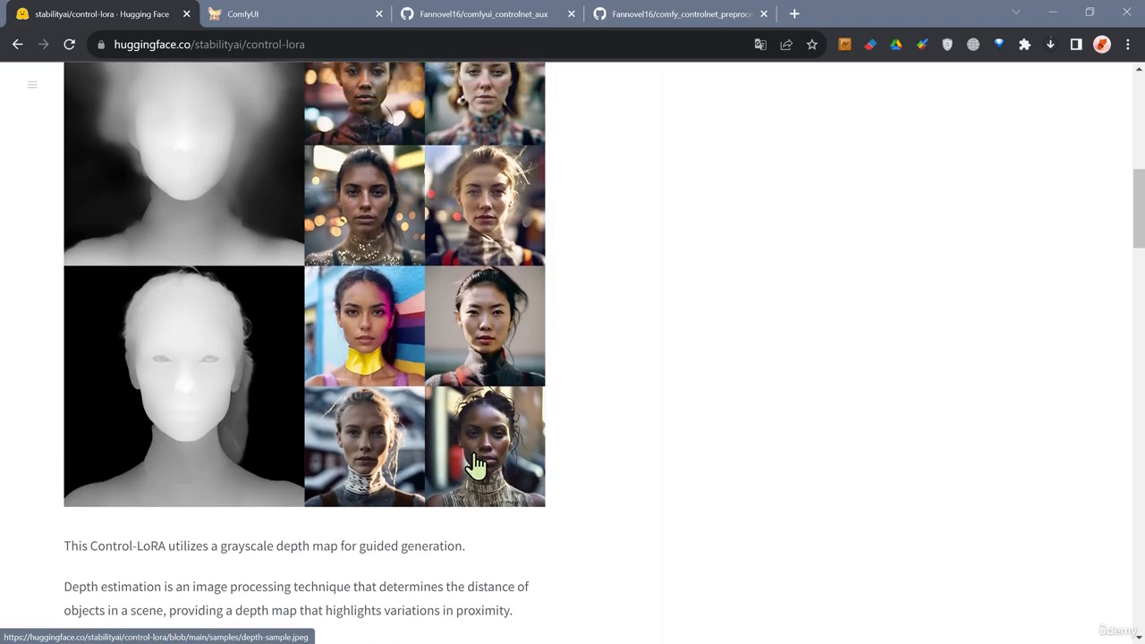
pyautogui.scroll(1, 456, 474)
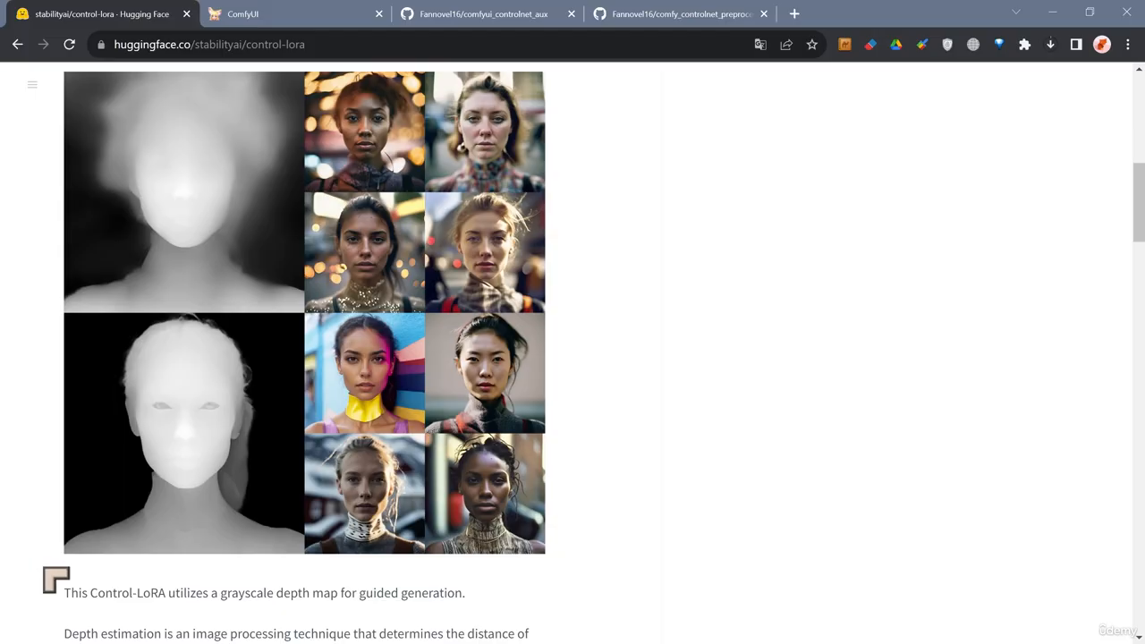
pyautogui.scroll(-8, 276, 542)
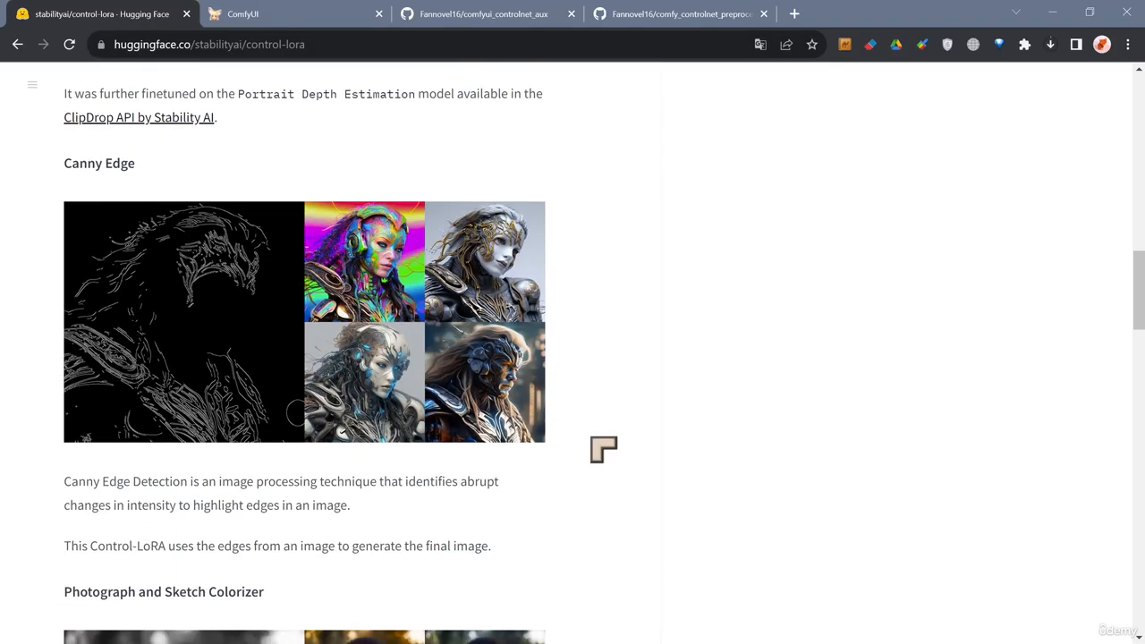
pyautogui.scroll(1, 227, 336)
pyautogui.scroll(-1, 418, 386)
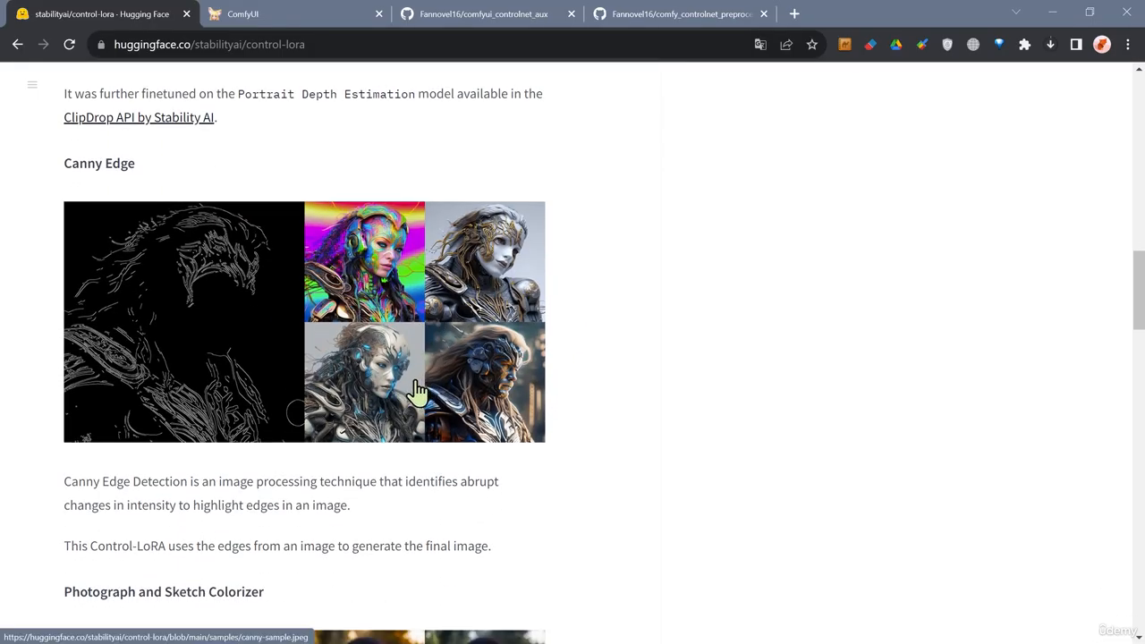
pyautogui.scroll(-5, 544, 383)
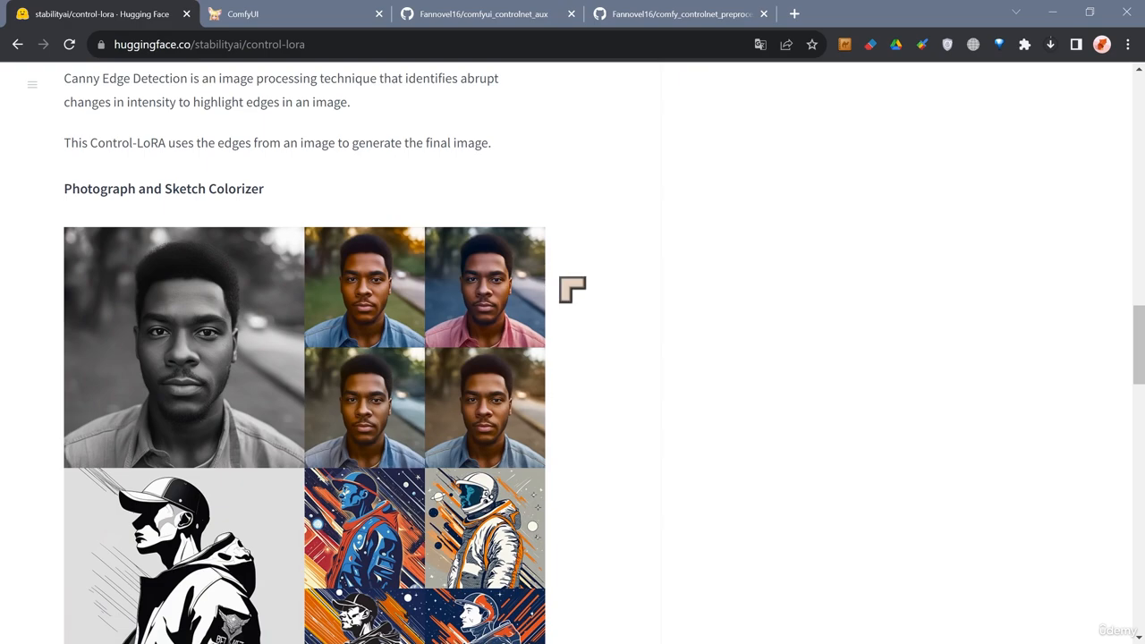
pyautogui.scroll(-1, 590, 299)
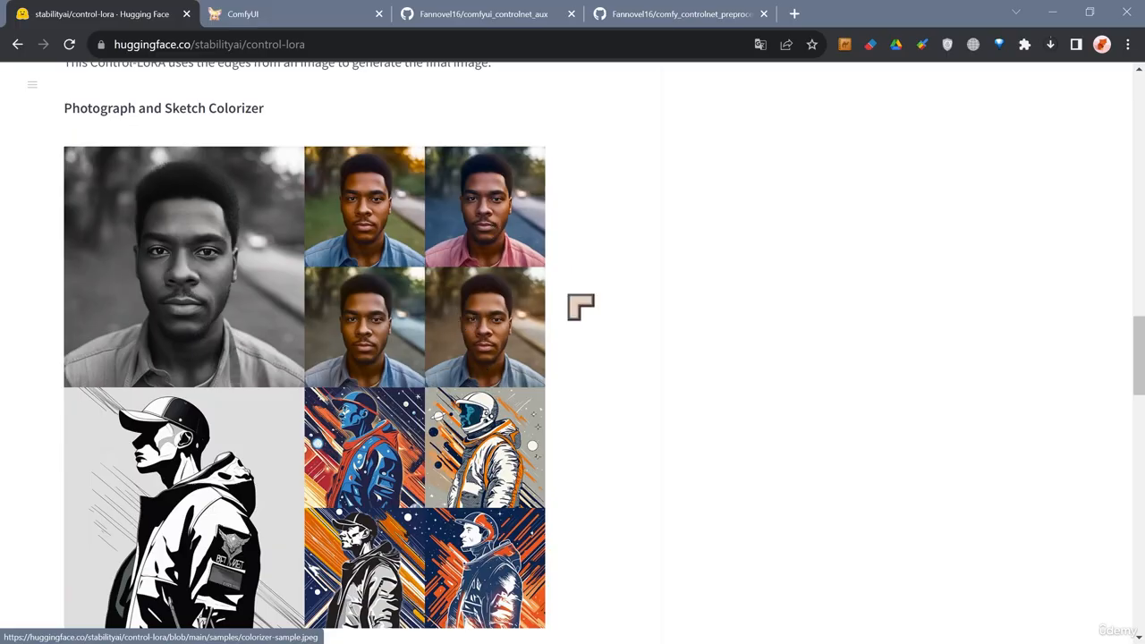
pyautogui.scroll(1, 578, 365)
pyautogui.scroll(-2, 578, 365)
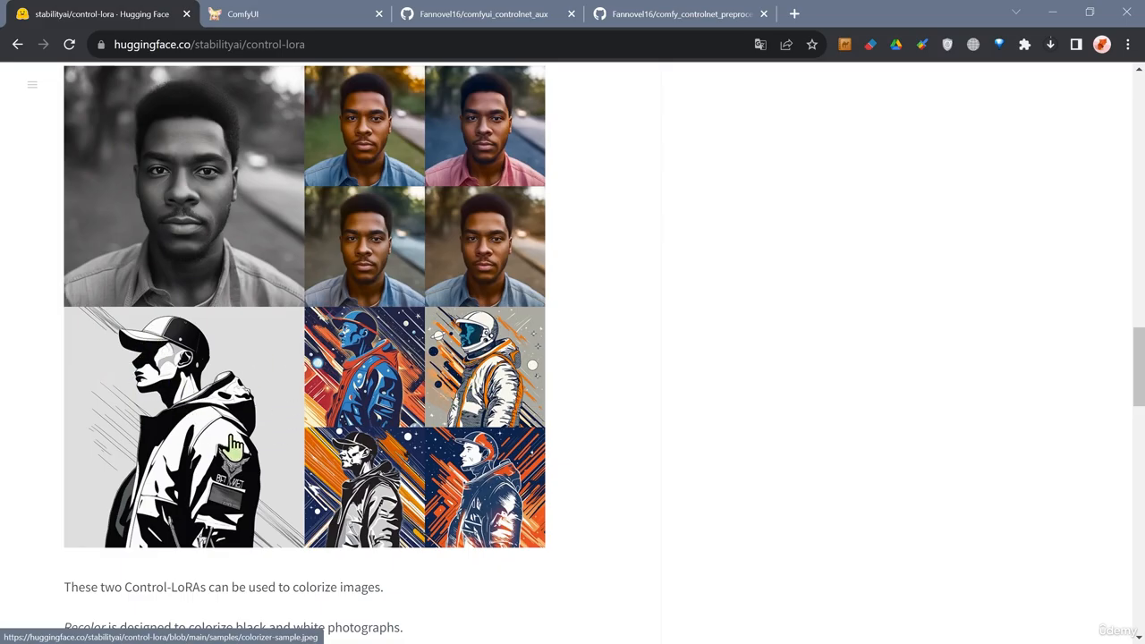
pyautogui.scroll(-1, 537, 452)
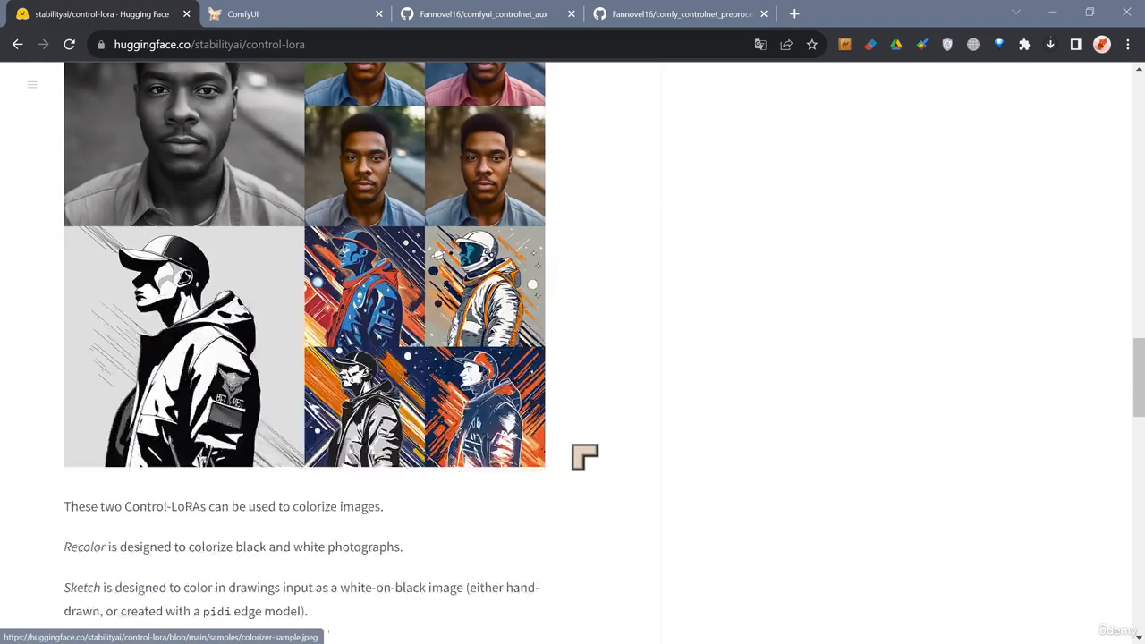
pyautogui.scroll(-5, 586, 445)
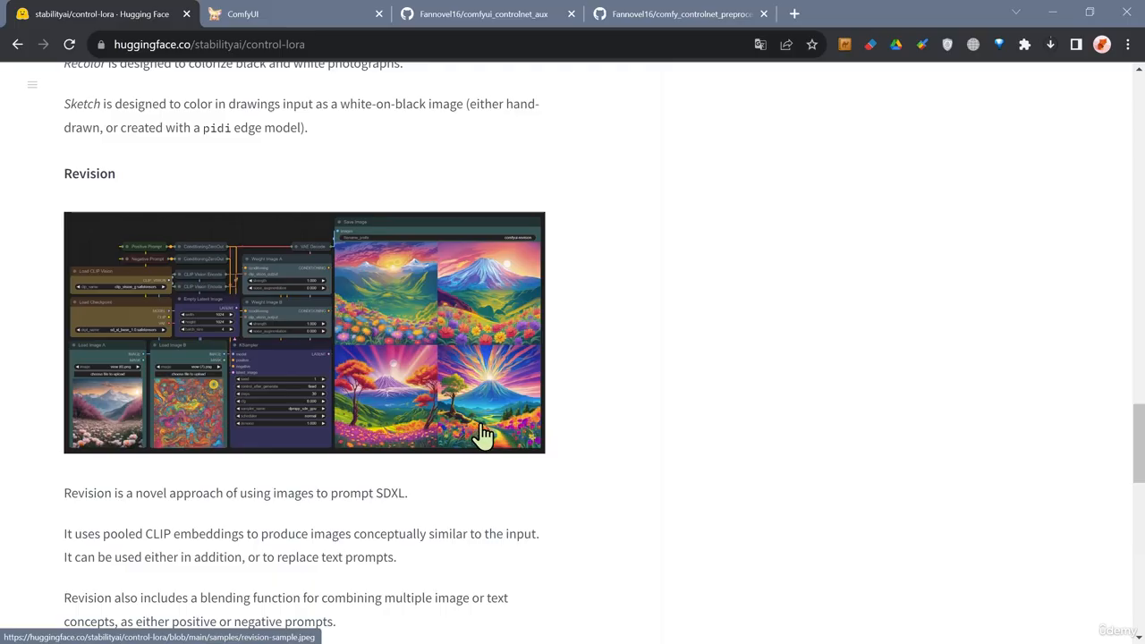
# Open the Revision sample workflow image to examine it, then return to the model card.
pyautogui.click(167, 423)
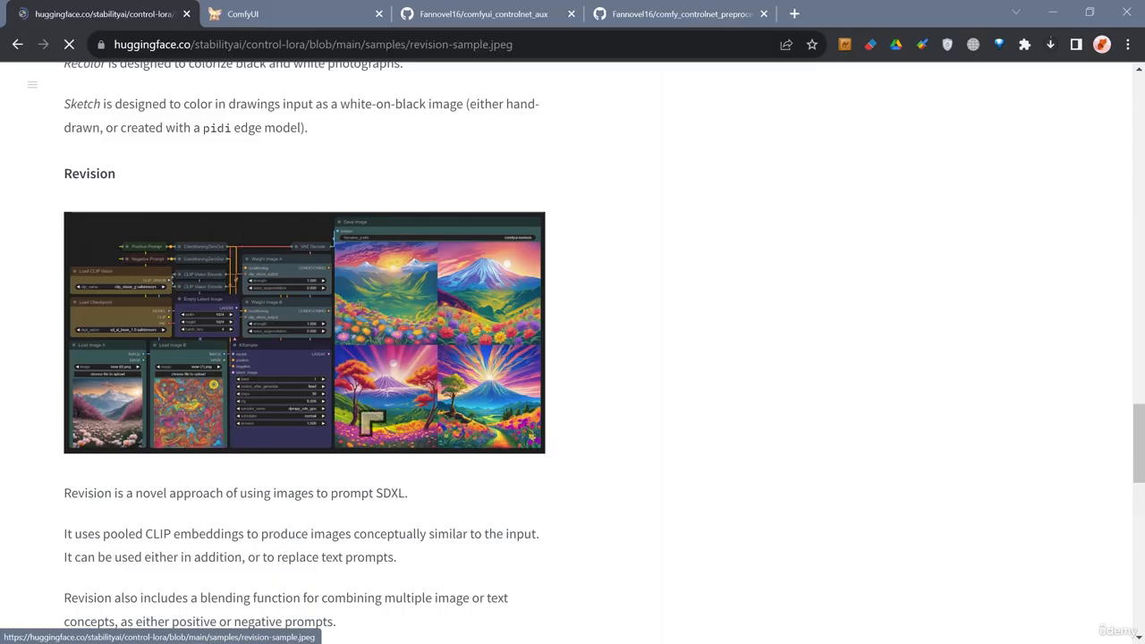
pyautogui.scroll(-3, 386, 405)
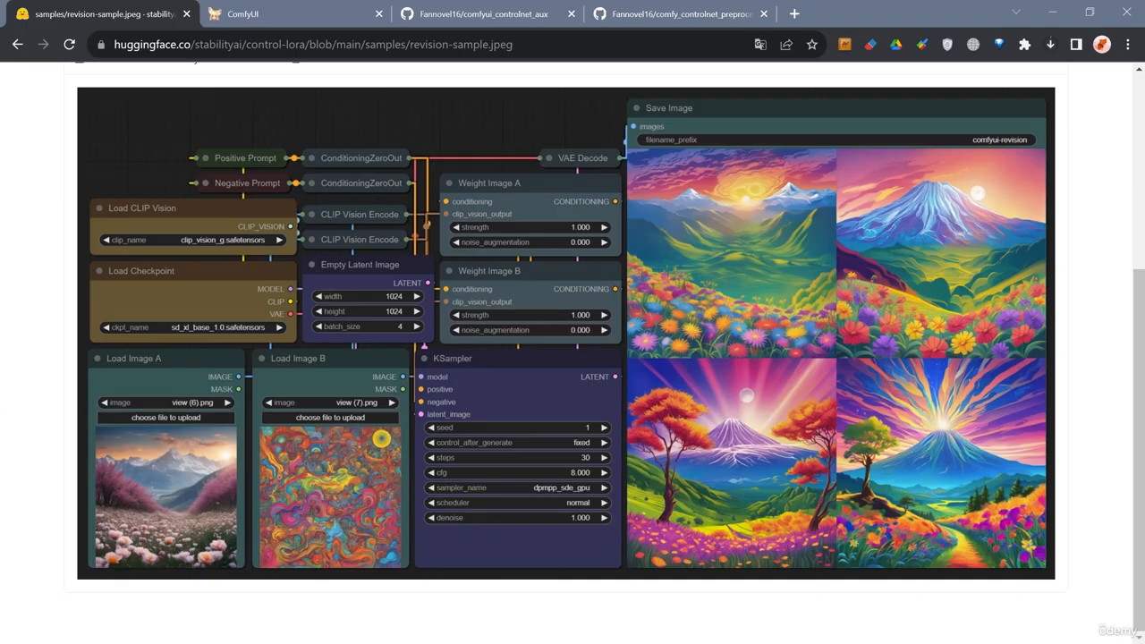
pyautogui.scroll(2, 400, 408)
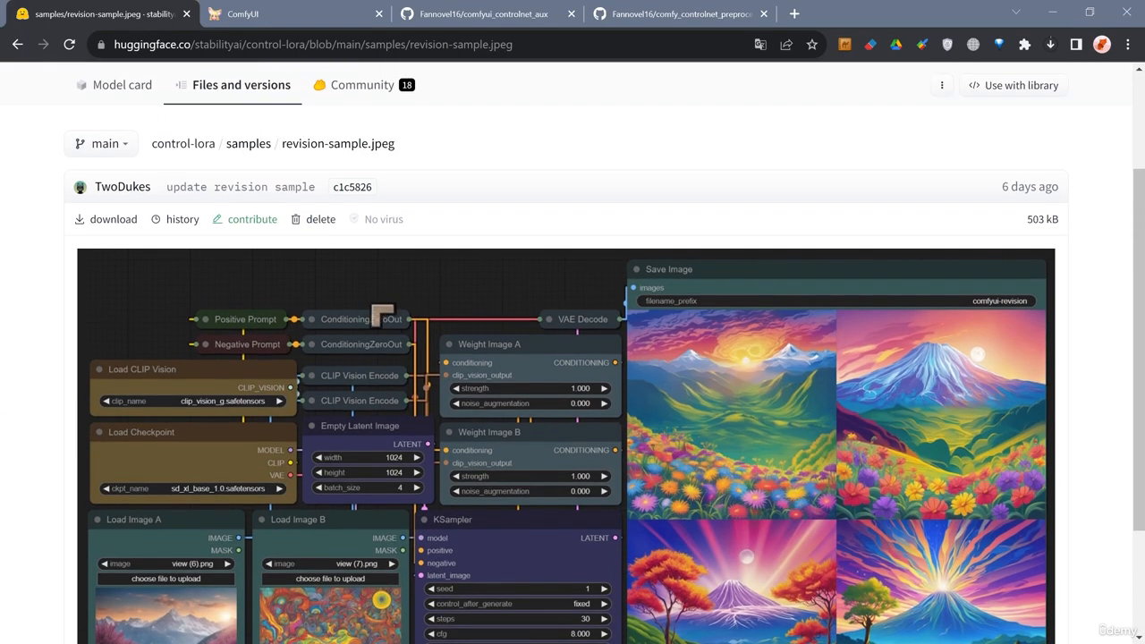
pyautogui.click(18, 44)
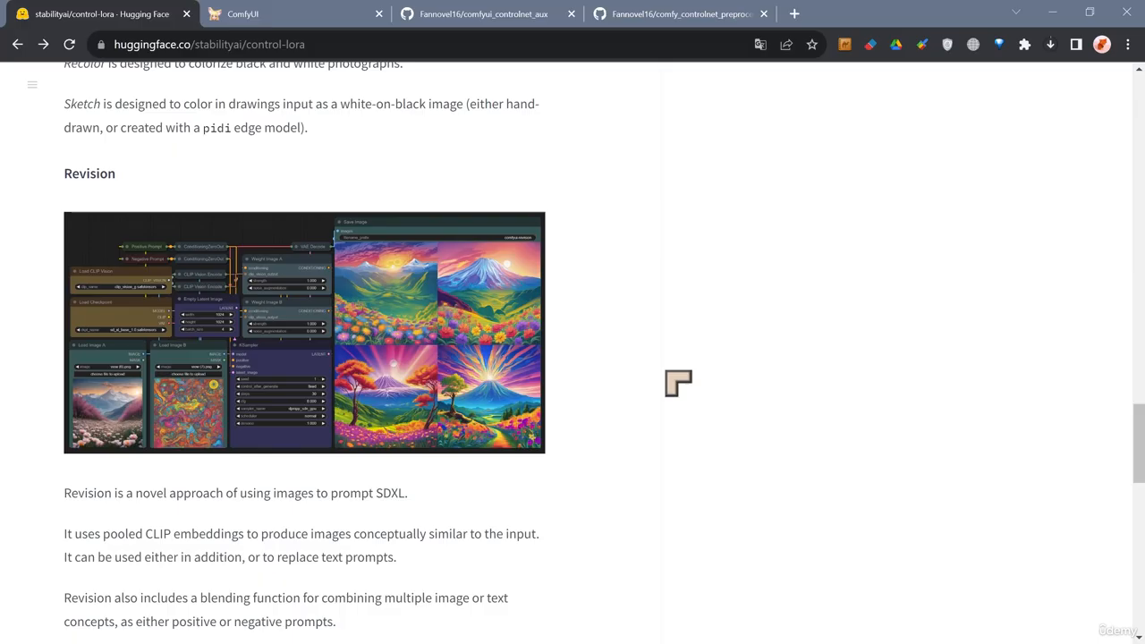
# Scroll through the Inference section's ComfyUI recolor and StableSwarmUI Canny edge examples.
pyautogui.scroll(-2, 669, 414)
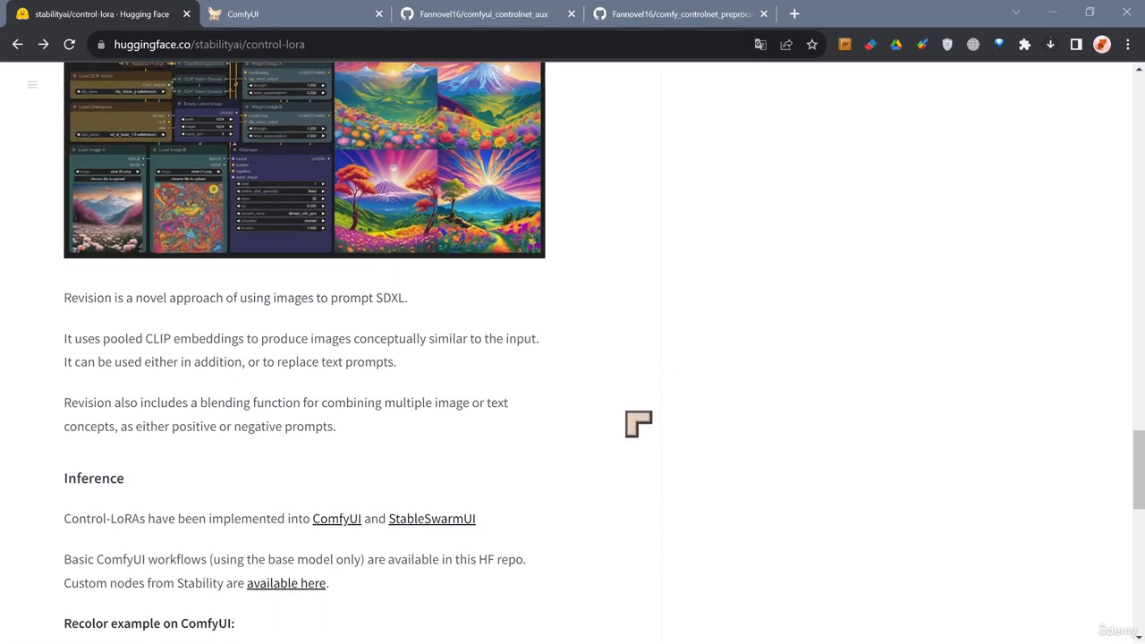
pyautogui.scroll(-3, 638, 424)
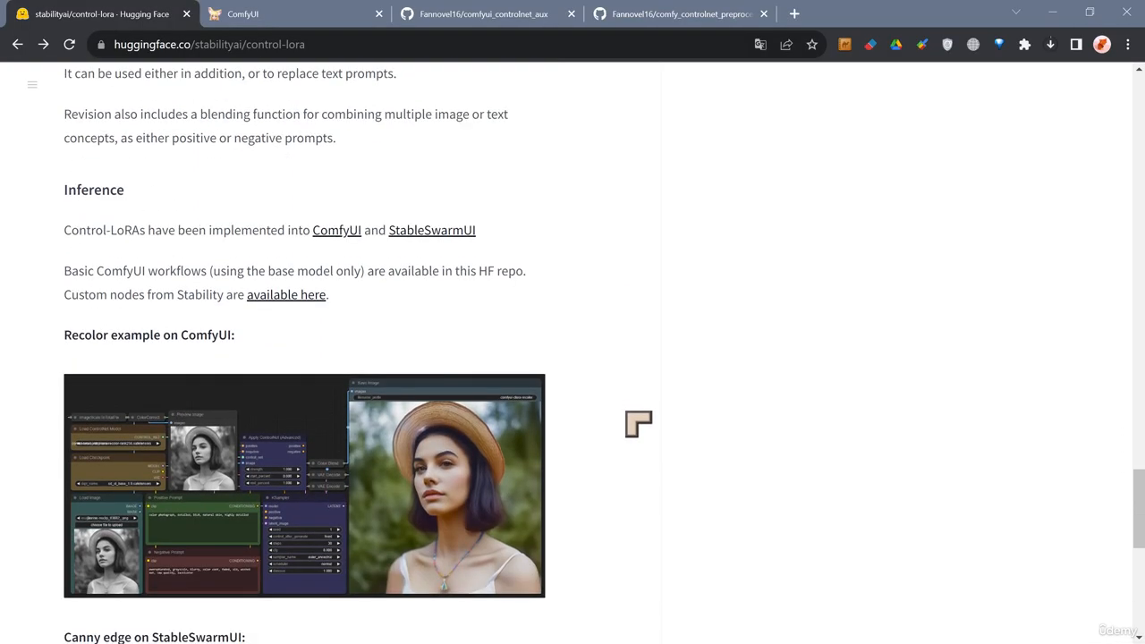
pyautogui.scroll(-1, 639, 424)
pyautogui.scroll(-5, 639, 424)
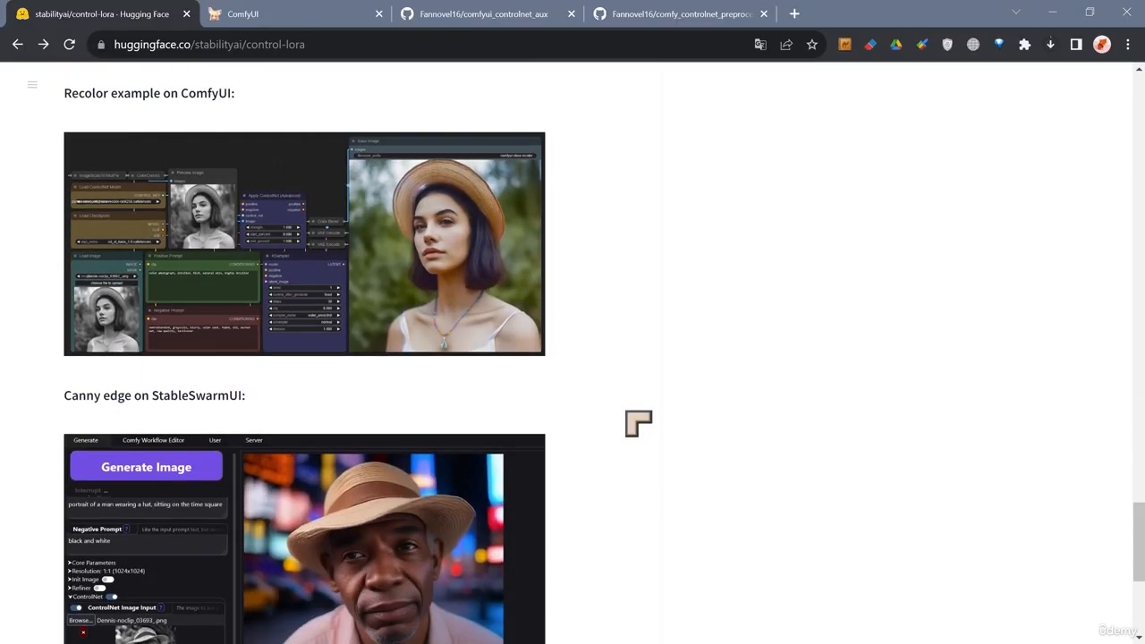
pyautogui.scroll(1, 667, 409)
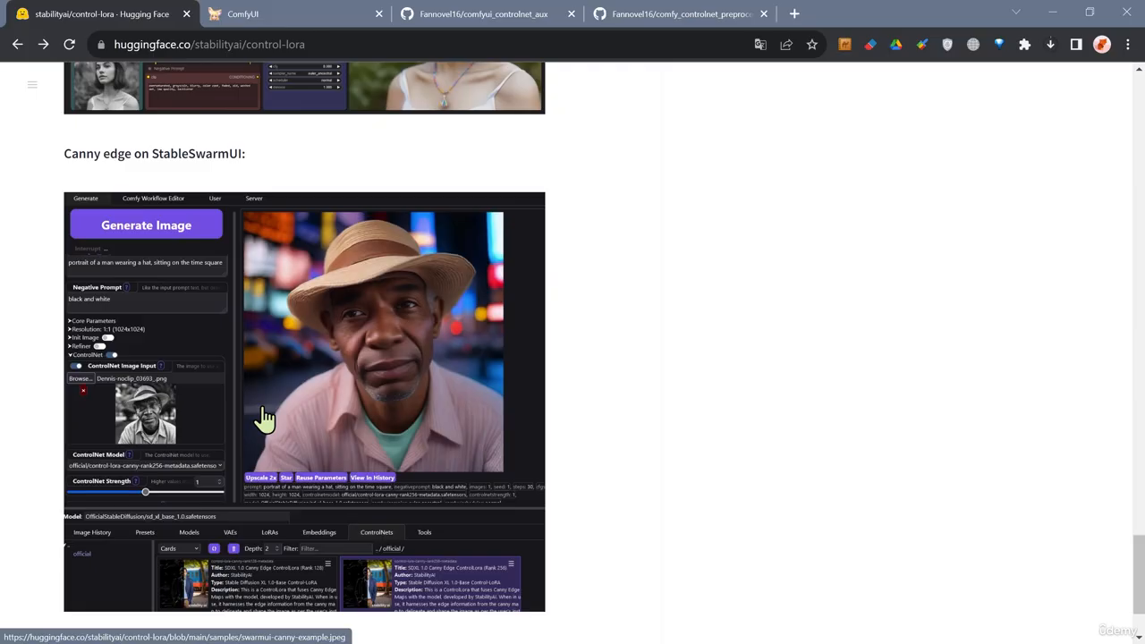
pyautogui.scroll(-1, 375, 465)
pyautogui.scroll(1, 368, 465)
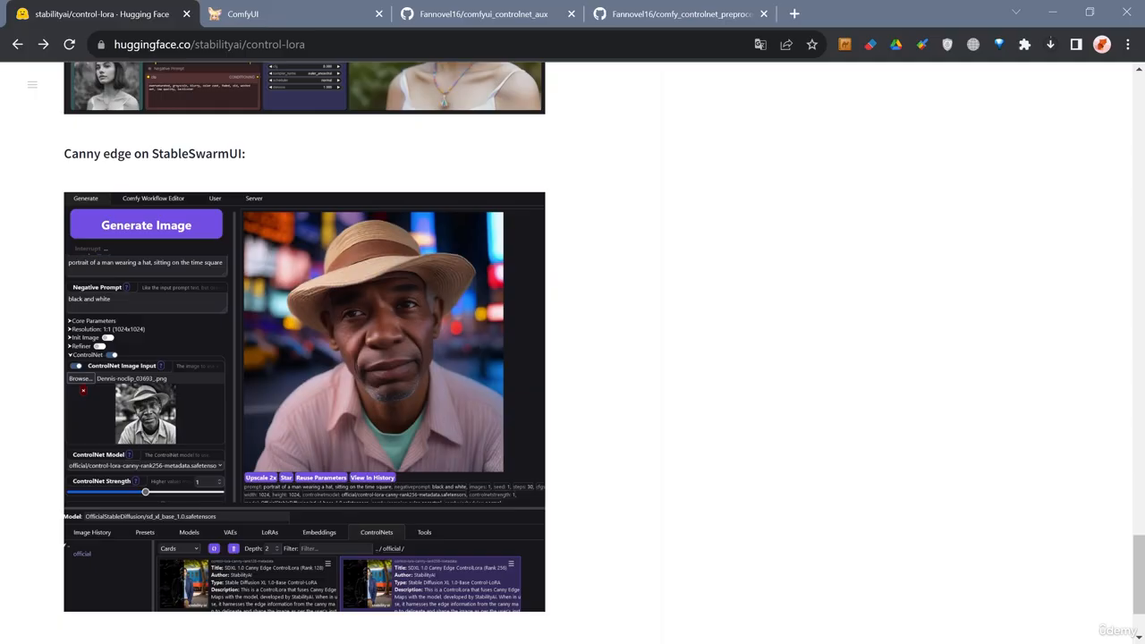
# Browse the repository files, opening the control-LoRAs-rank128 folder and returning to the main folder list.
pyautogui.press('Home')
pyautogui.click(251, 238)
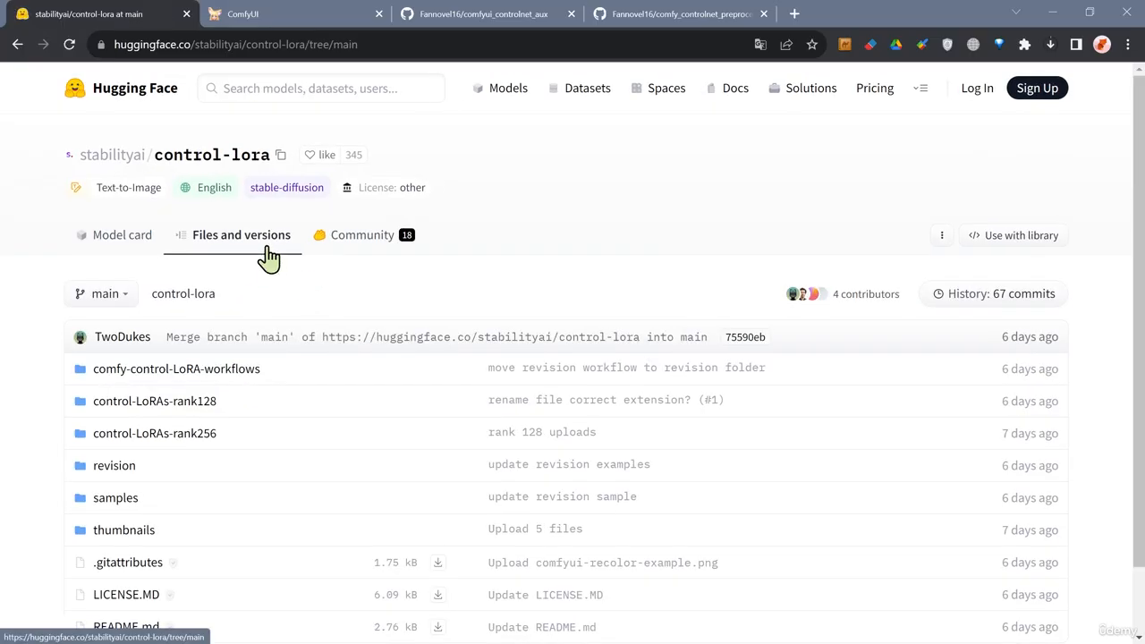
pyautogui.scroll(-1, 256, 420)
pyautogui.click(176, 340)
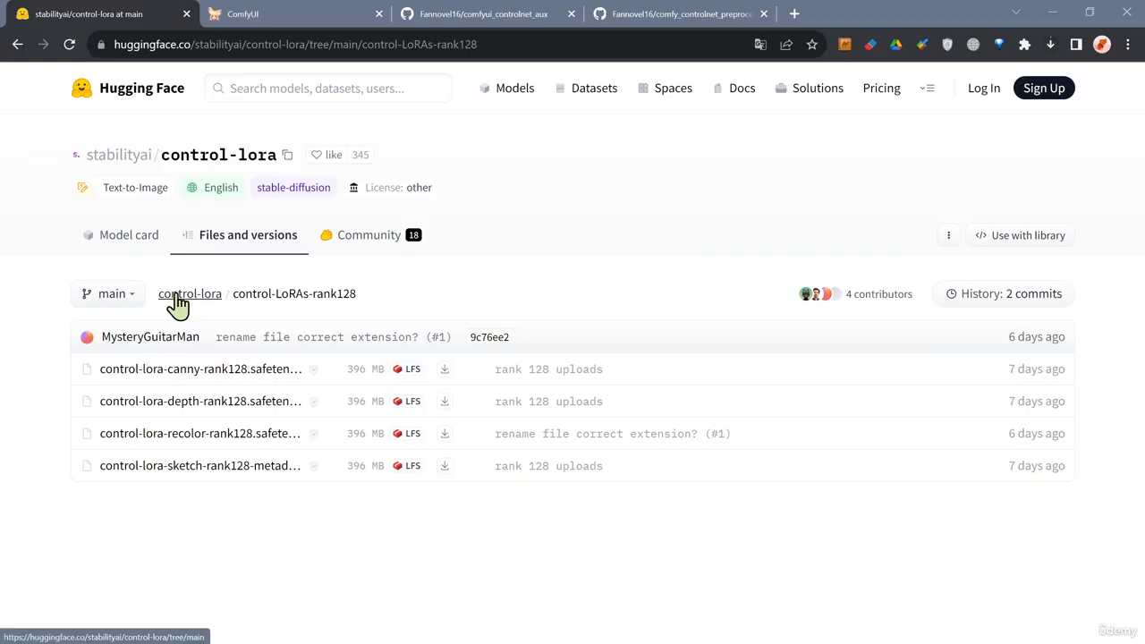
pyautogui.click(175, 297)
pyautogui.scroll(-1, 277, 384)
pyautogui.scroll(1, 325, 349)
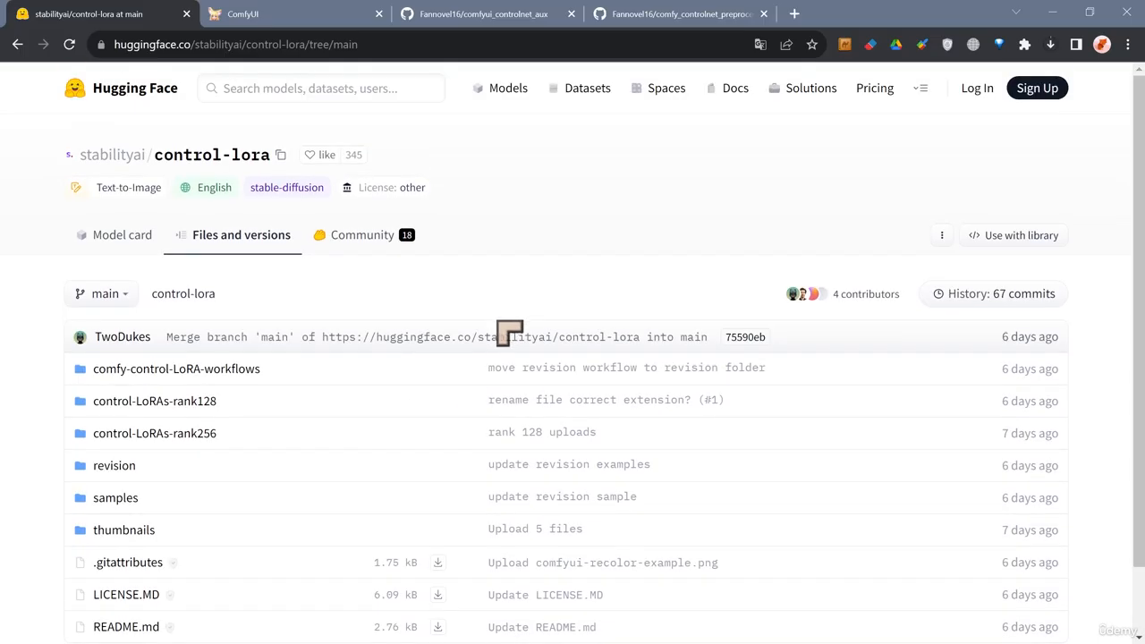
# Switch to the ComfyUI tab and close the custom nodes list and the Manager menu.
pyautogui.click(271, 18)
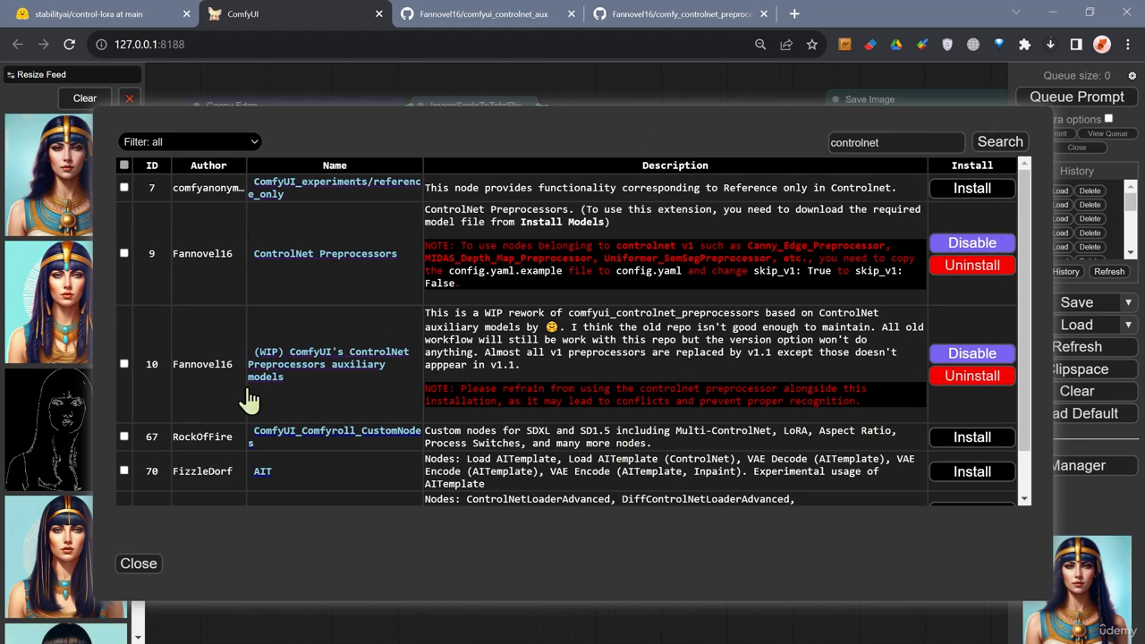
pyautogui.click(139, 565)
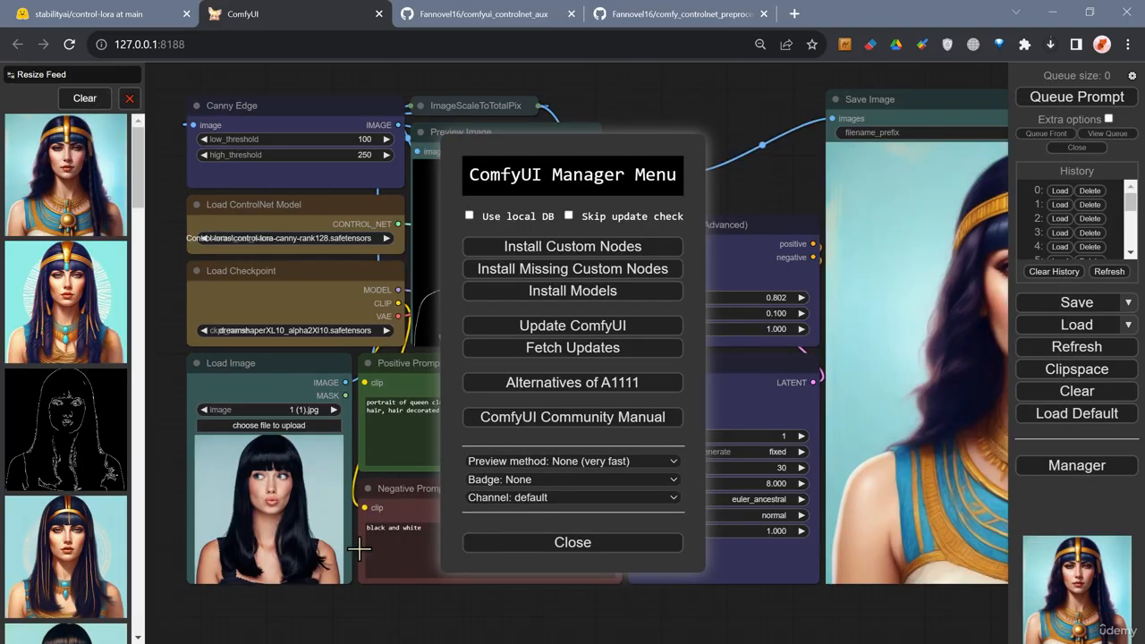
pyautogui.click(561, 555)
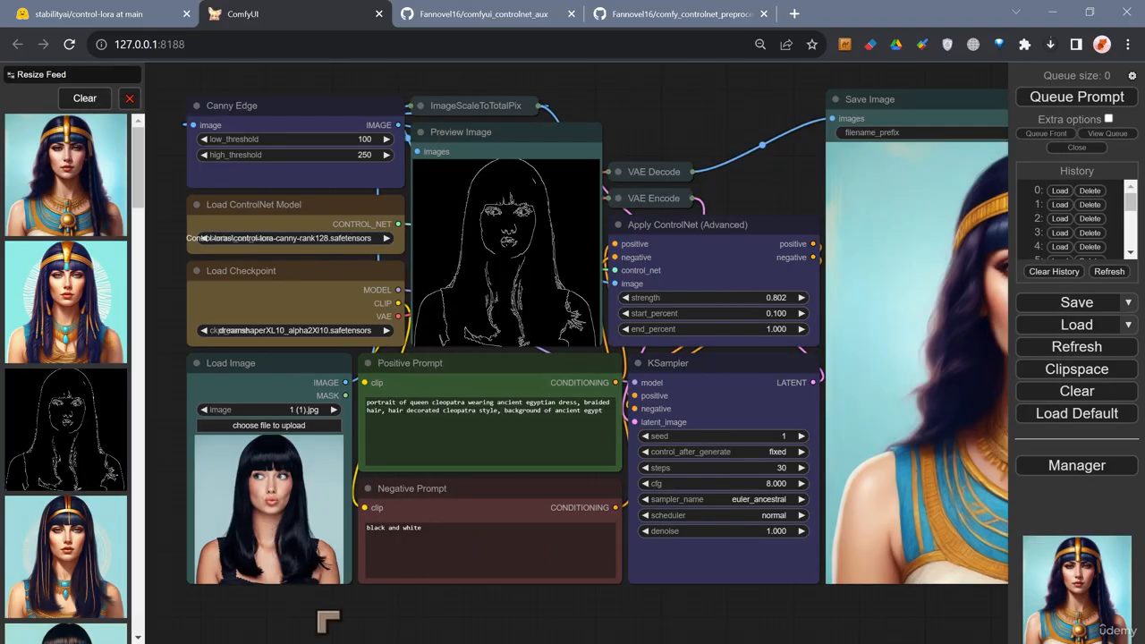
# Review the available Control-LoRA models in the Load ControlNet Model node's model list.
pyautogui.click(284, 466)
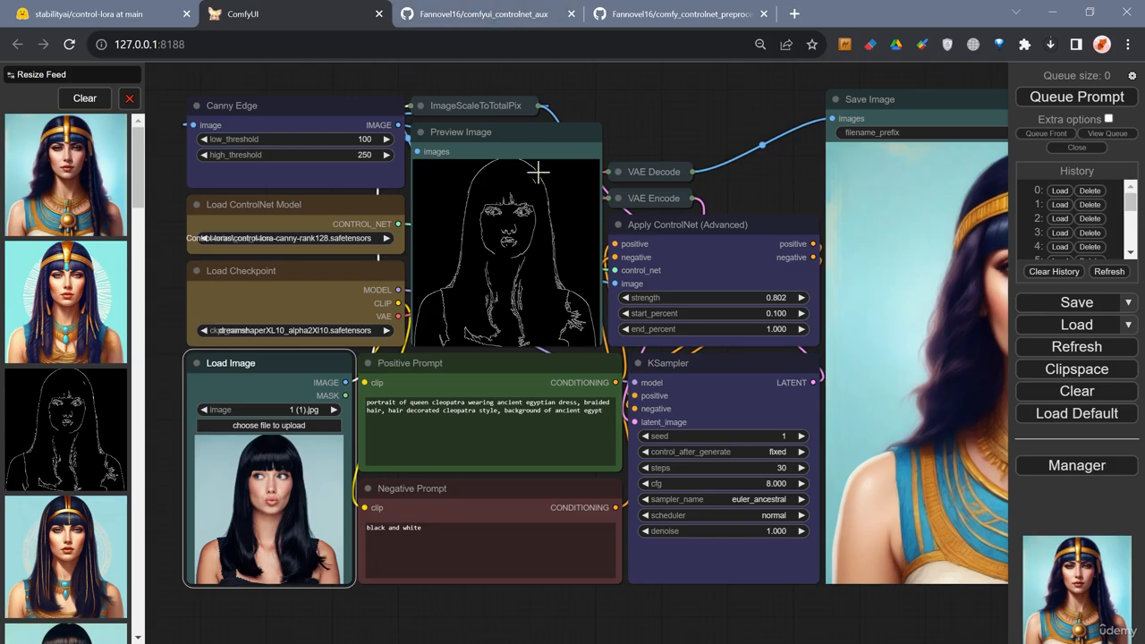
pyautogui.moveTo(691, 134); pyautogui.dragTo(650, 114)
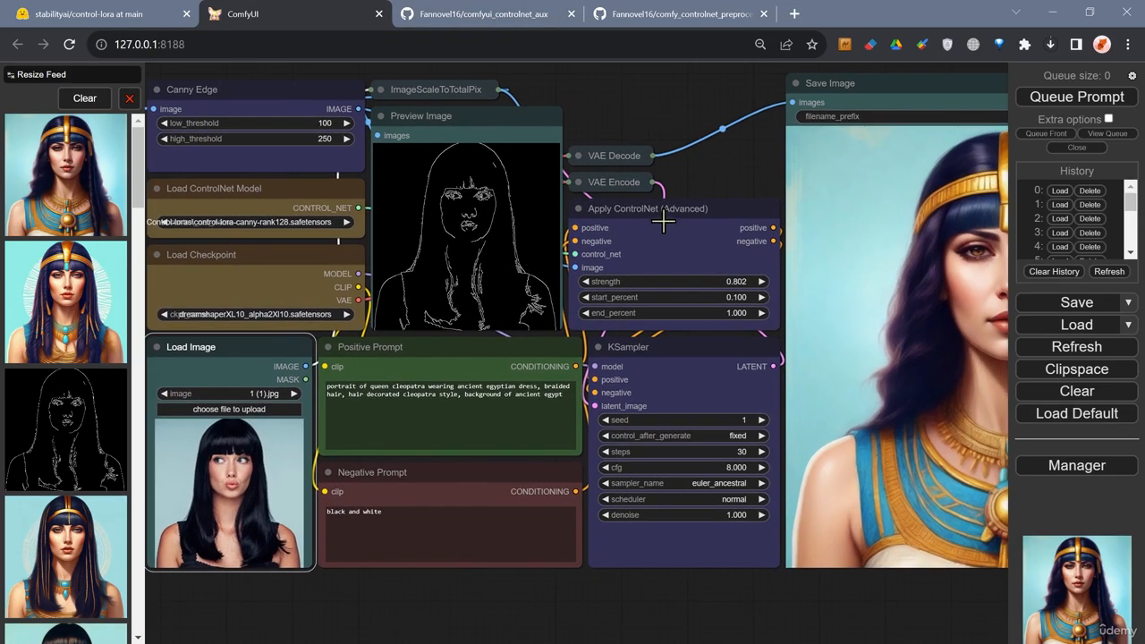
pyautogui.moveTo(592, 100); pyautogui.dragTo(629, 107)
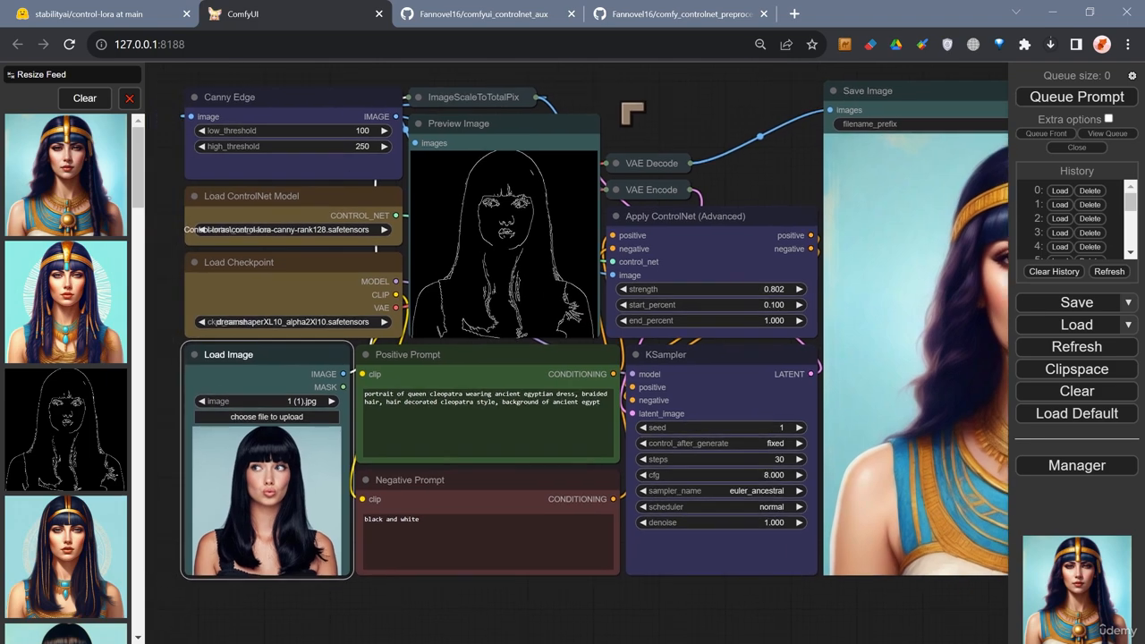
pyautogui.click(283, 230)
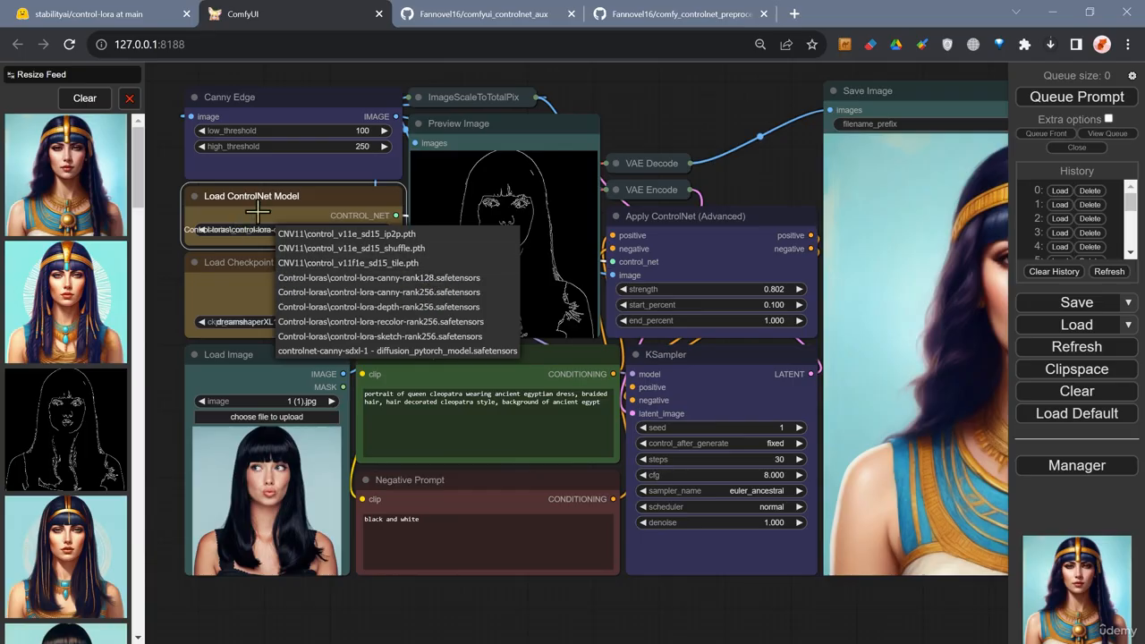
pyautogui.click(230, 223)
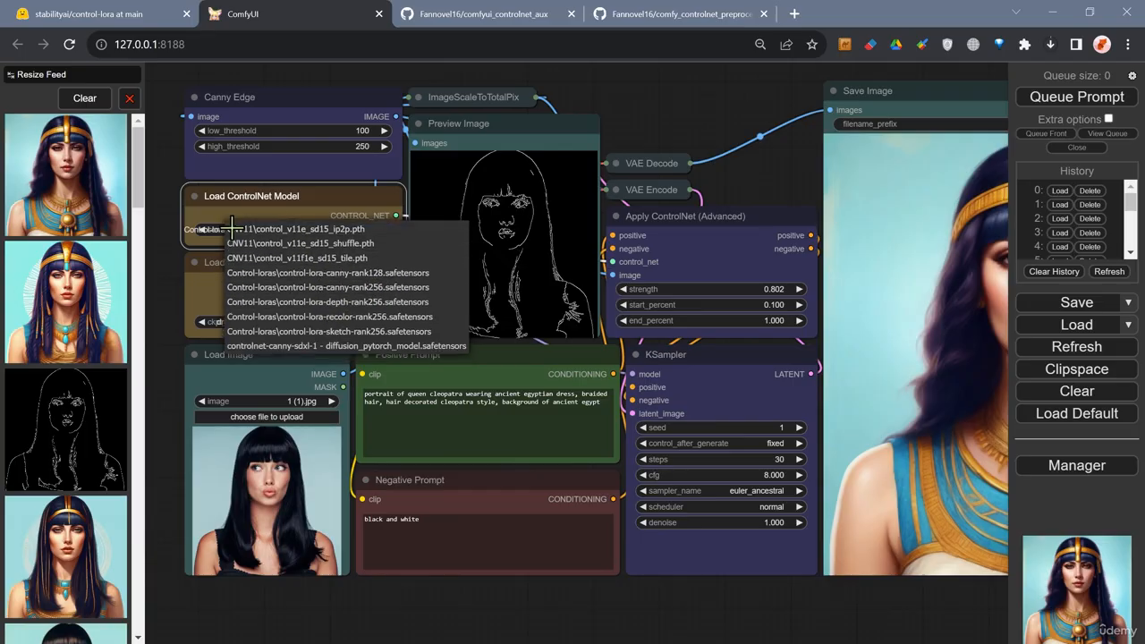
pyautogui.click(305, 208)
pyautogui.moveTo(701, 106); pyautogui.dragTo(680, 136)
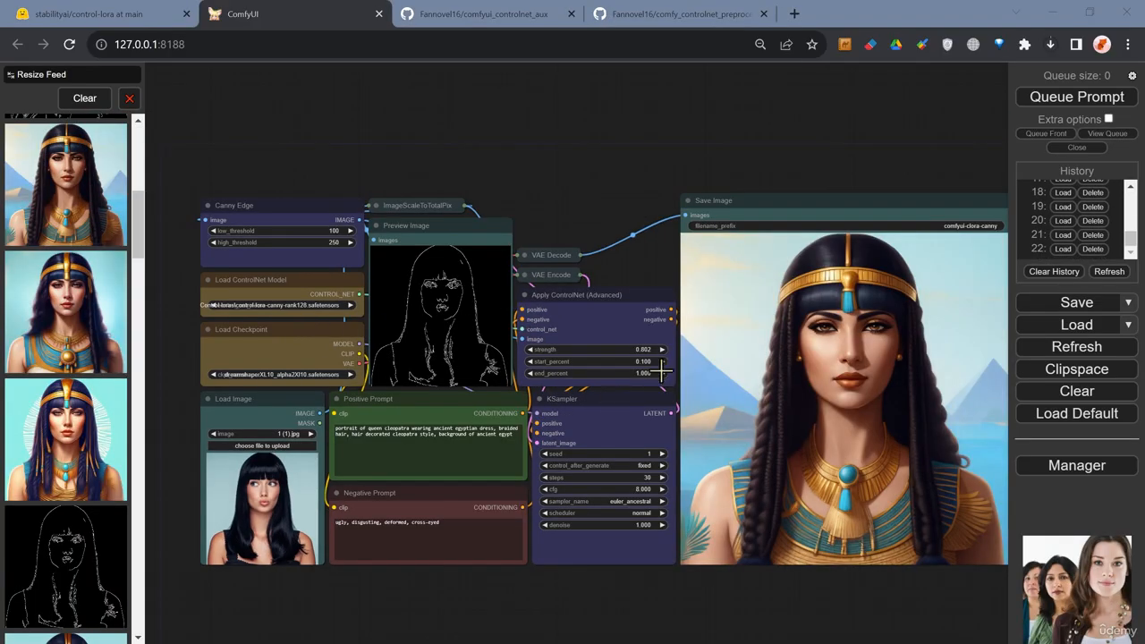
# Examine the generated Cleopatra portrait in the Save Image node alongside the workflow's node settings.
pyautogui.scroll(1, 592, 247)
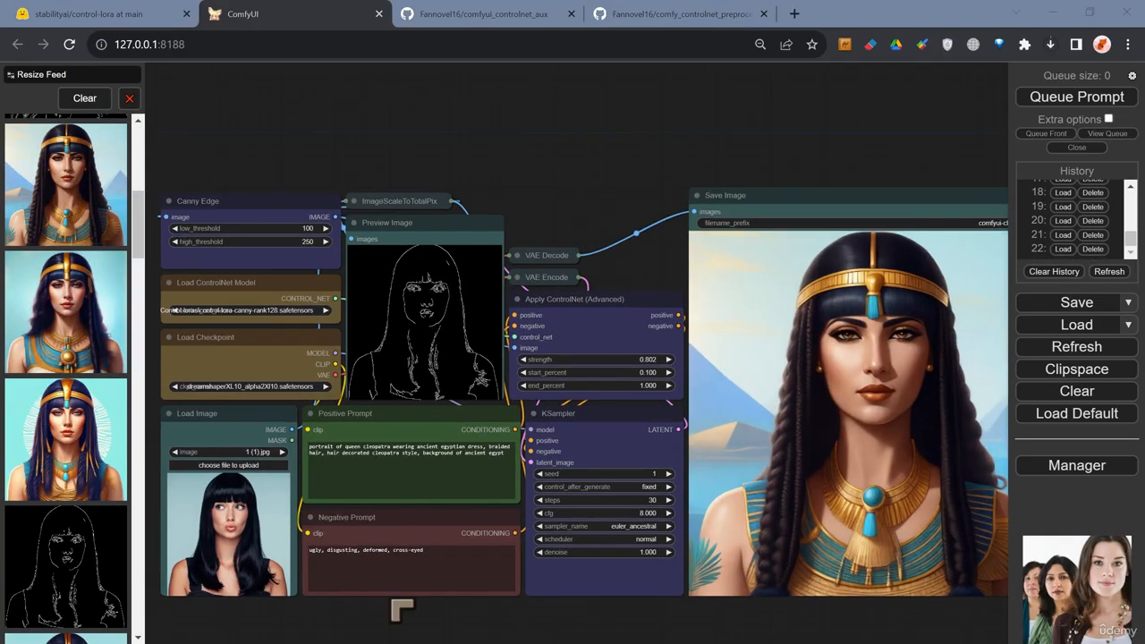
pyautogui.scroll(1, 389, 573)
pyautogui.moveTo(706, 120); pyautogui.dragTo(612, 122)
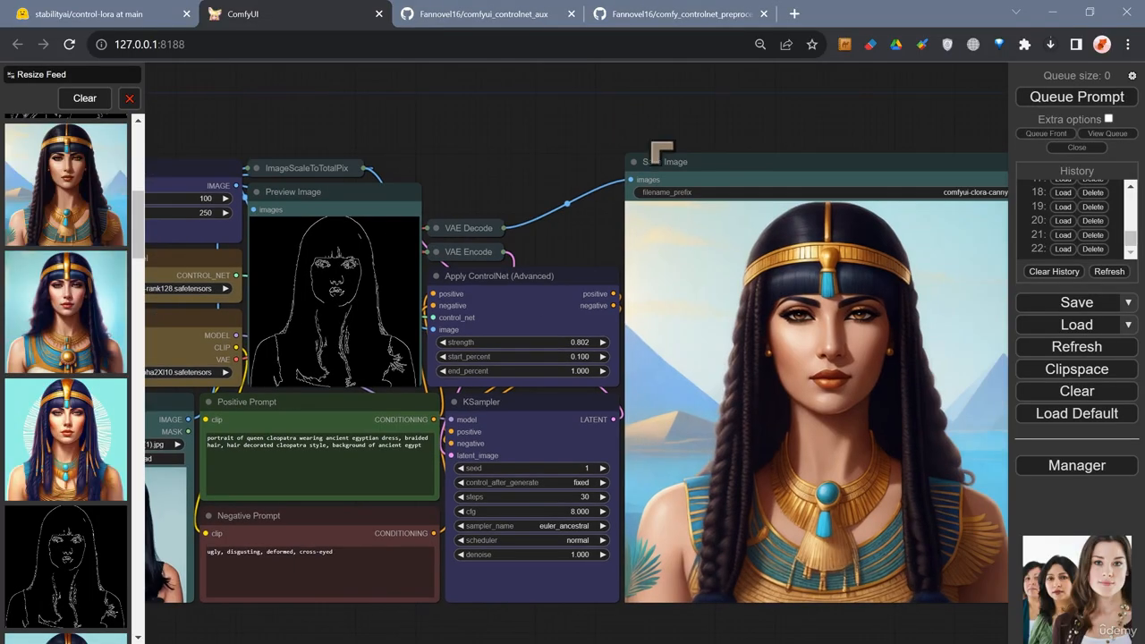
pyautogui.moveTo(767, 134); pyautogui.dragTo(626, 95)
pyautogui.scroll(1, 734, 262)
pyautogui.scroll(1, 759, 299)
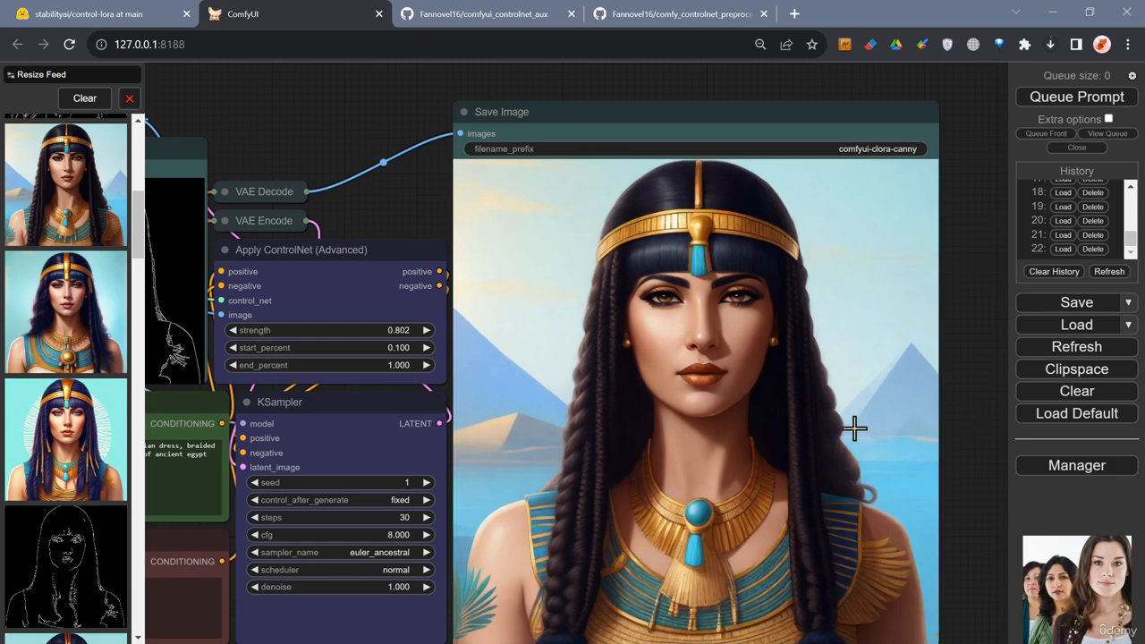
pyautogui.scroll(-2, 824, 431)
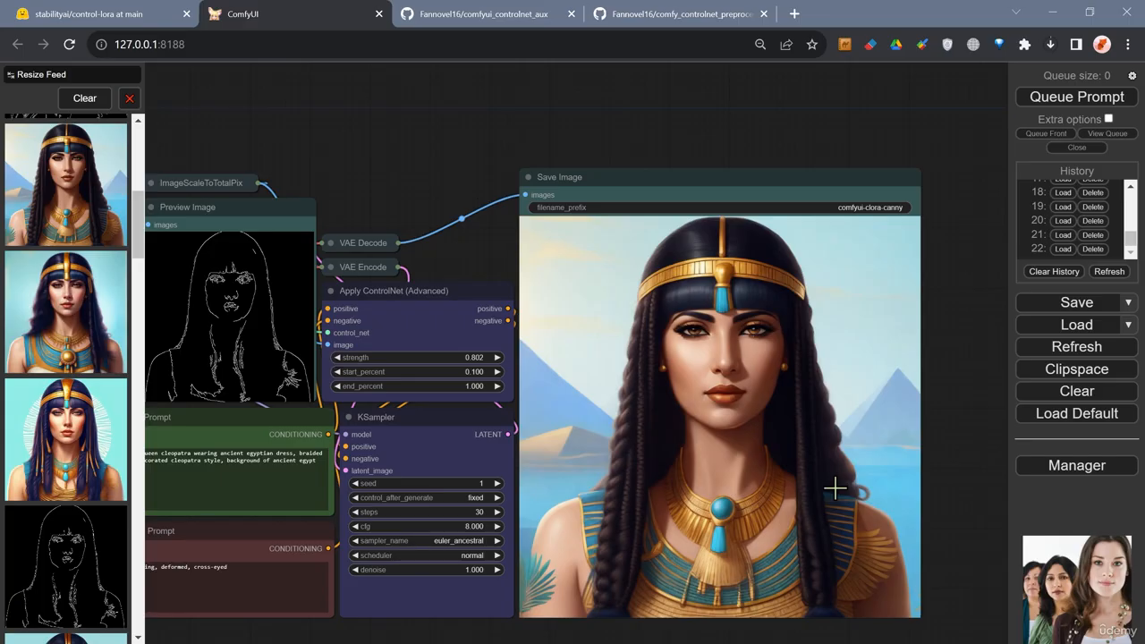
pyautogui.scroll(-3, 552, 107)
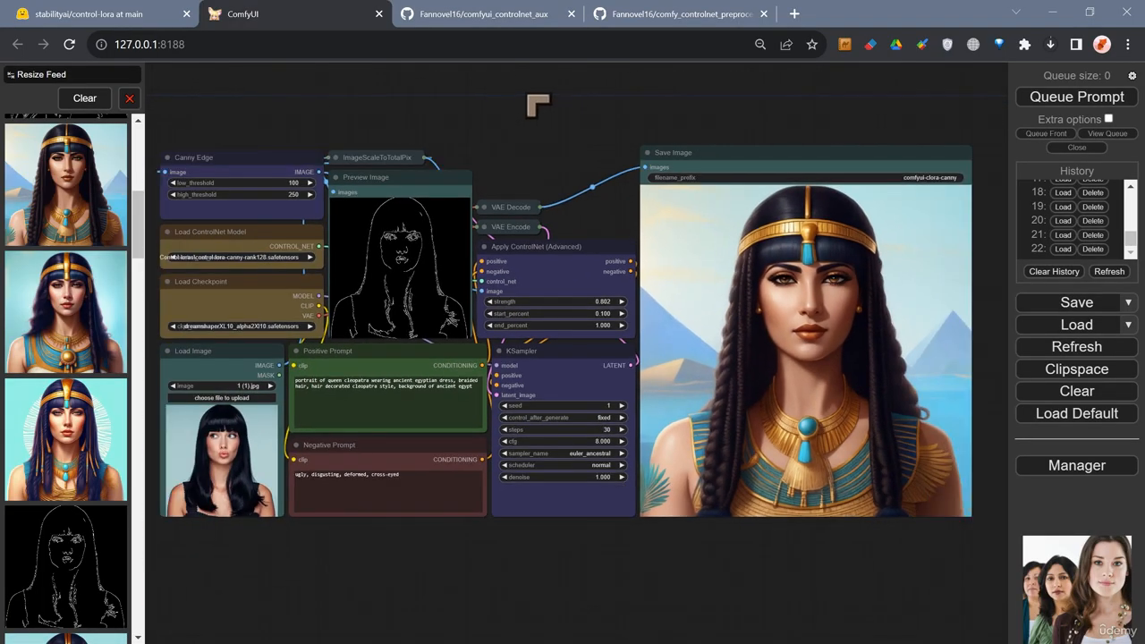
pyautogui.scroll(2, 546, 111)
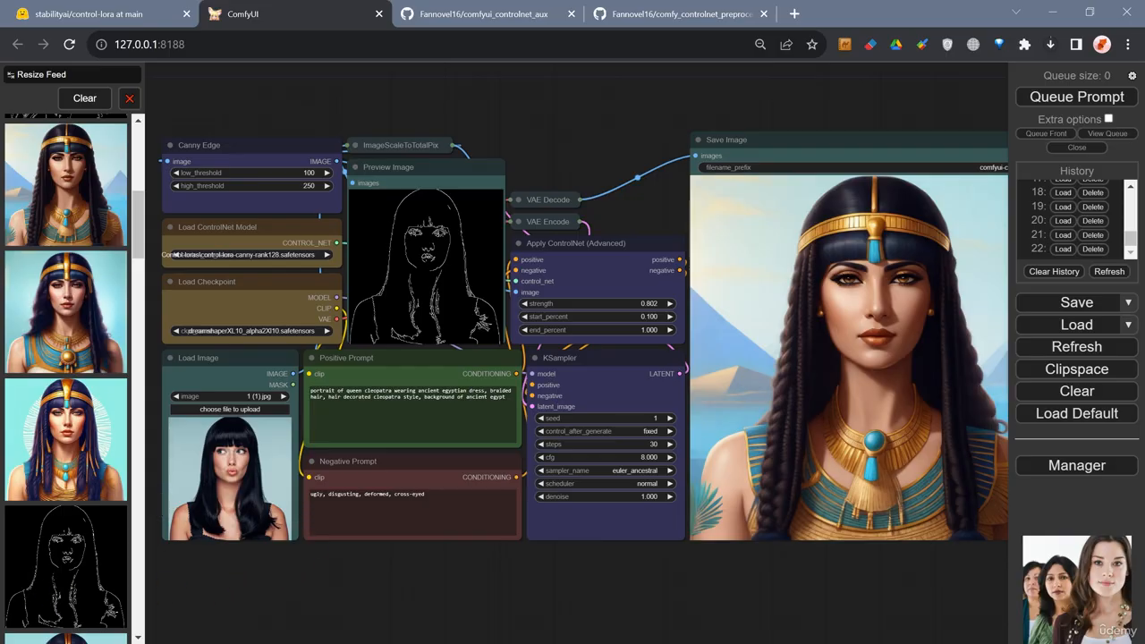
# Browse the ComfyUI models folder in File Explorer, opening controlnet and its Control-loras subfolder, then returning to models.
pyautogui.moveTo(0, 259); pyautogui.dragTo(419, 125)
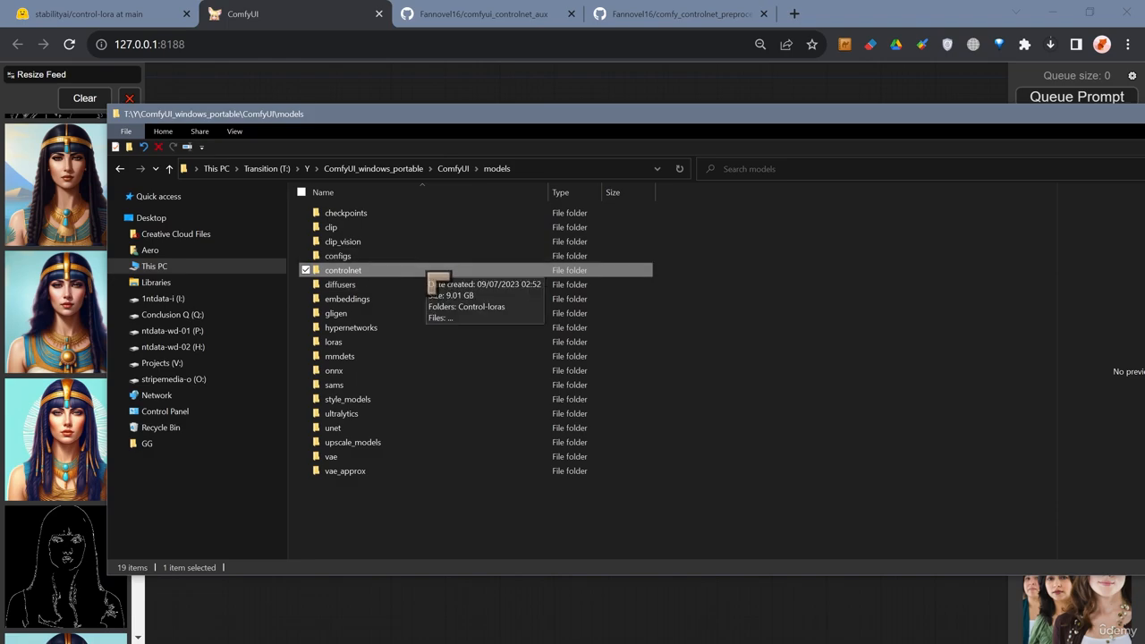
pyautogui.doubleClick(430, 273)
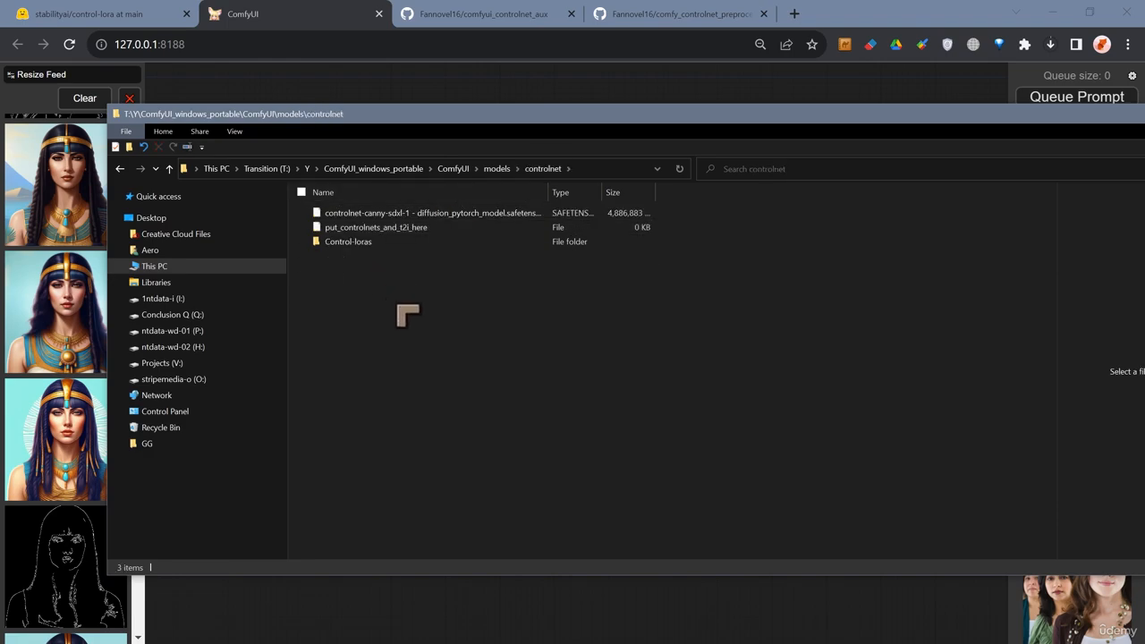
pyautogui.doubleClick(397, 247)
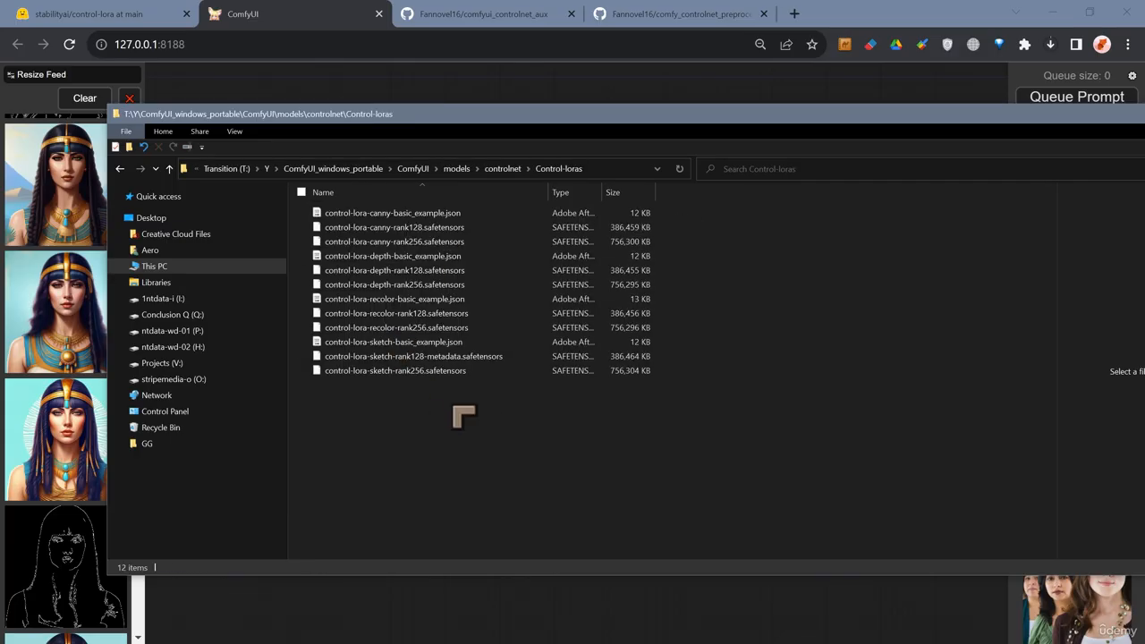
pyautogui.click(504, 169)
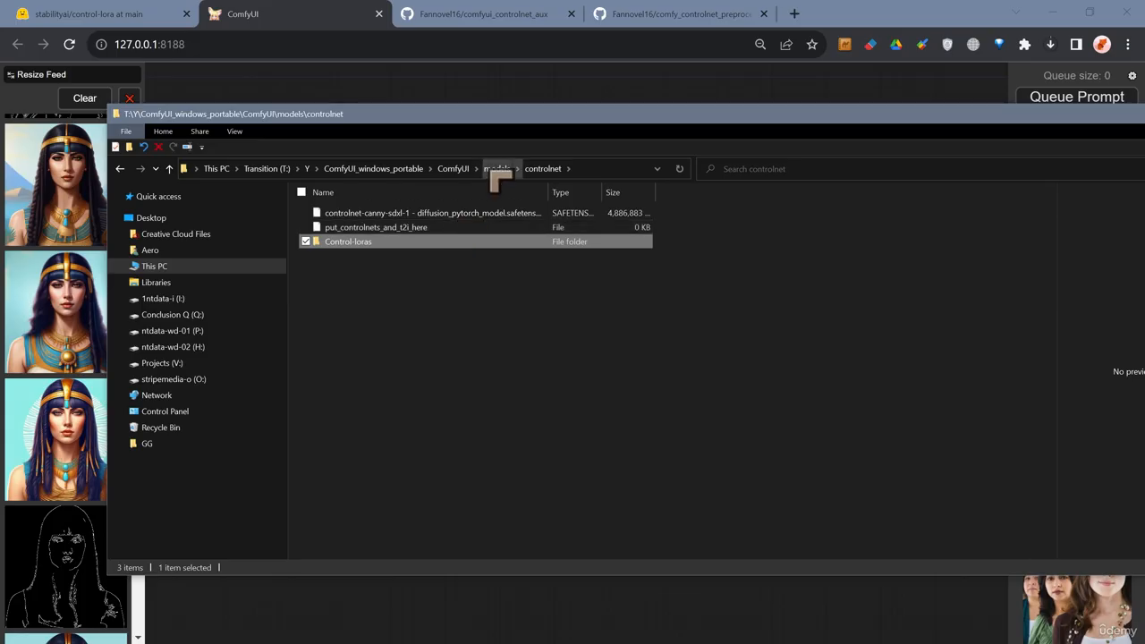
pyautogui.click(499, 169)
pyautogui.moveTo(394, 272)
pyautogui.mouseDown()
pyautogui.moveTo(380, 286)
pyautogui.moveTo(385, 242)
pyautogui.moveTo(378, 368)
pyautogui.moveTo(379, 265)
pyautogui.moveTo(386, 284)
pyautogui.mouseUp()
pyautogui.doubleClick(379, 272)
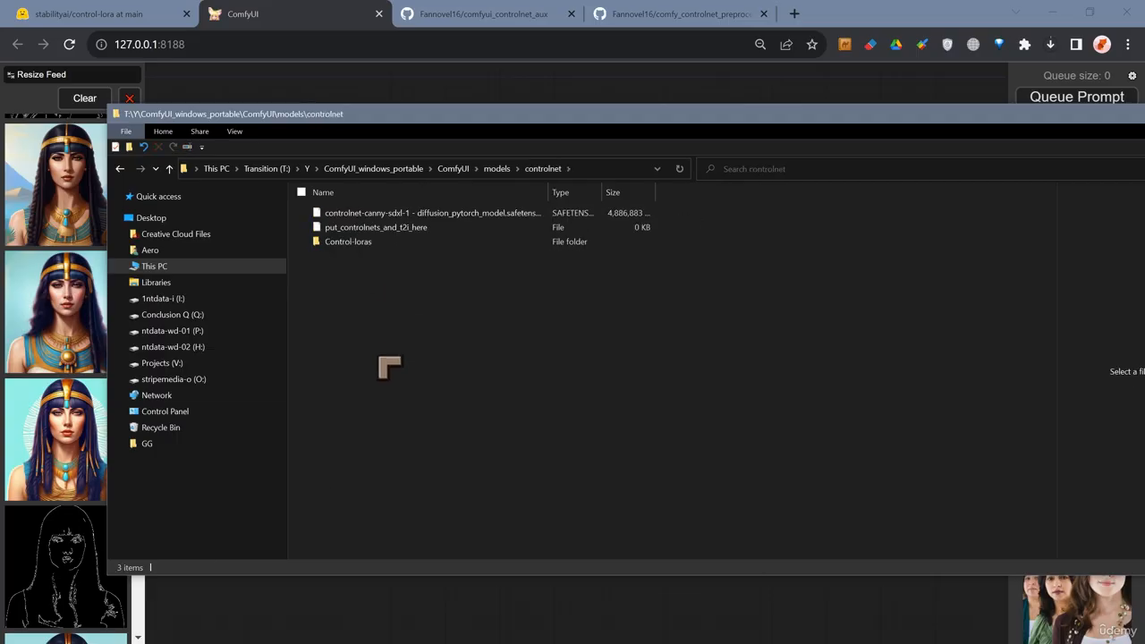
pyautogui.click(496, 168)
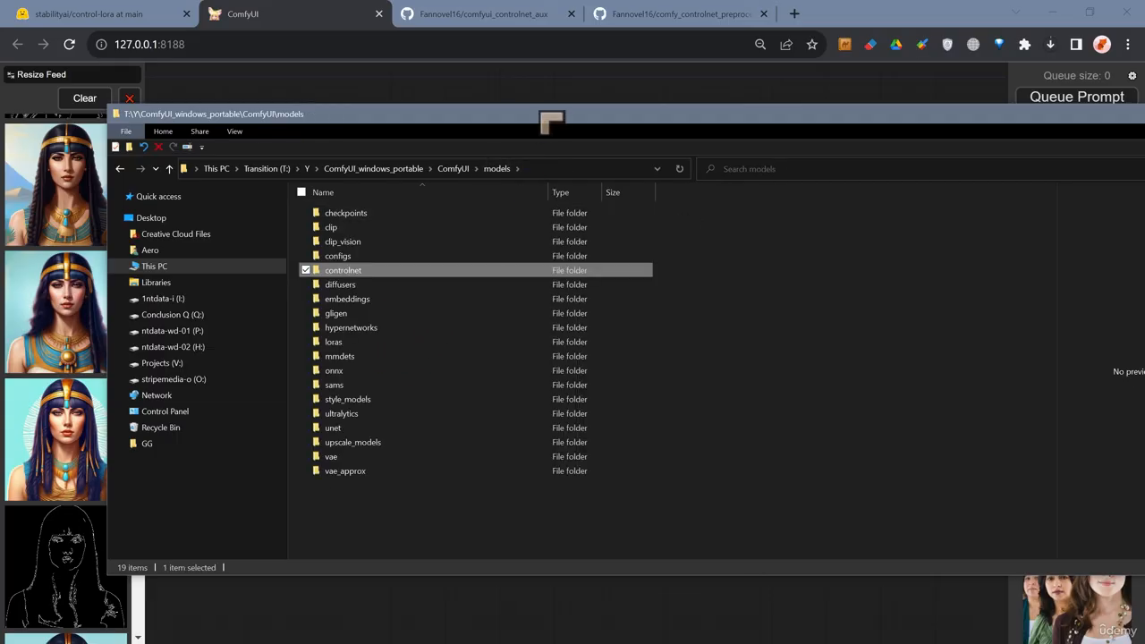
pyautogui.moveTo(539, 113); pyautogui.dragTo(0, 121)
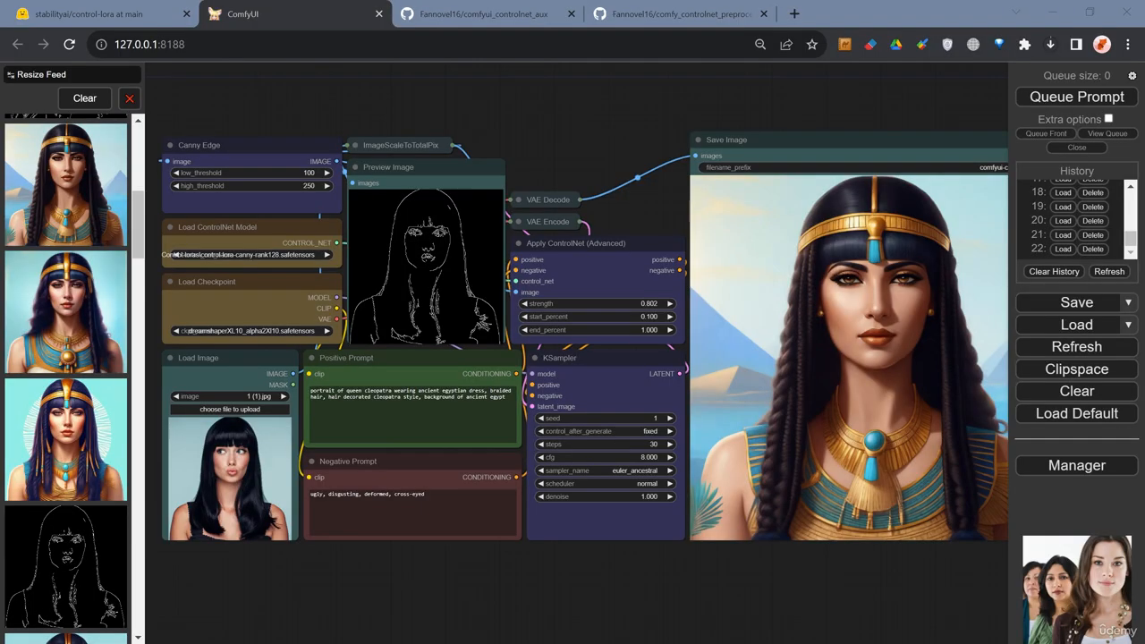